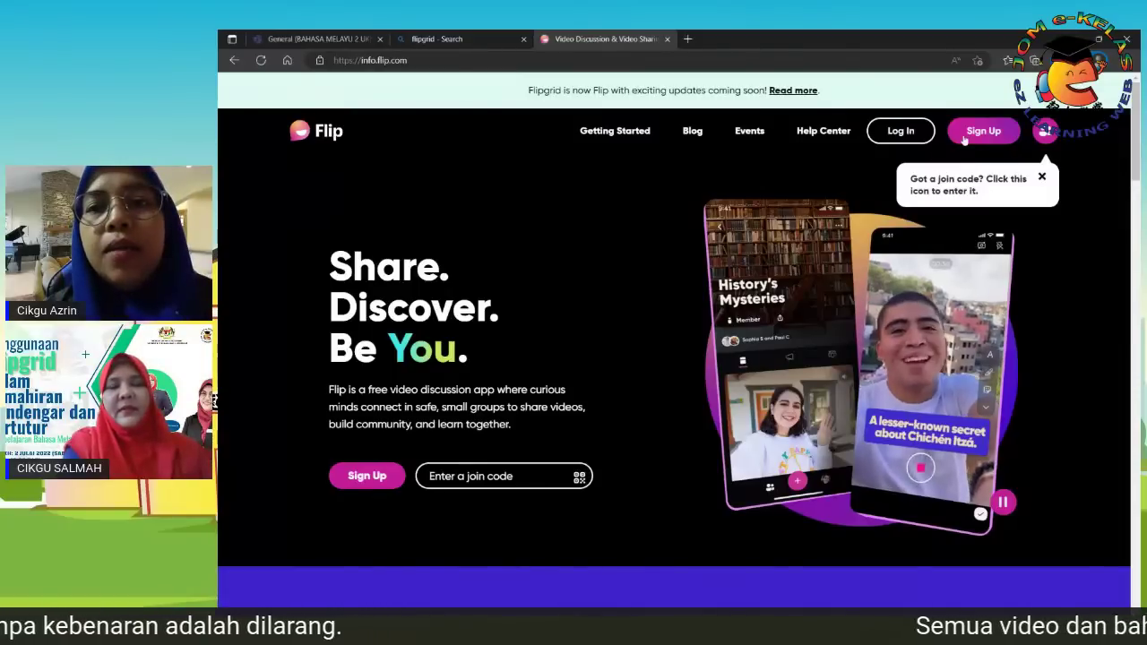
Sign up for Flip with Google, using the account already listed in the account chooser.
click(964, 135)
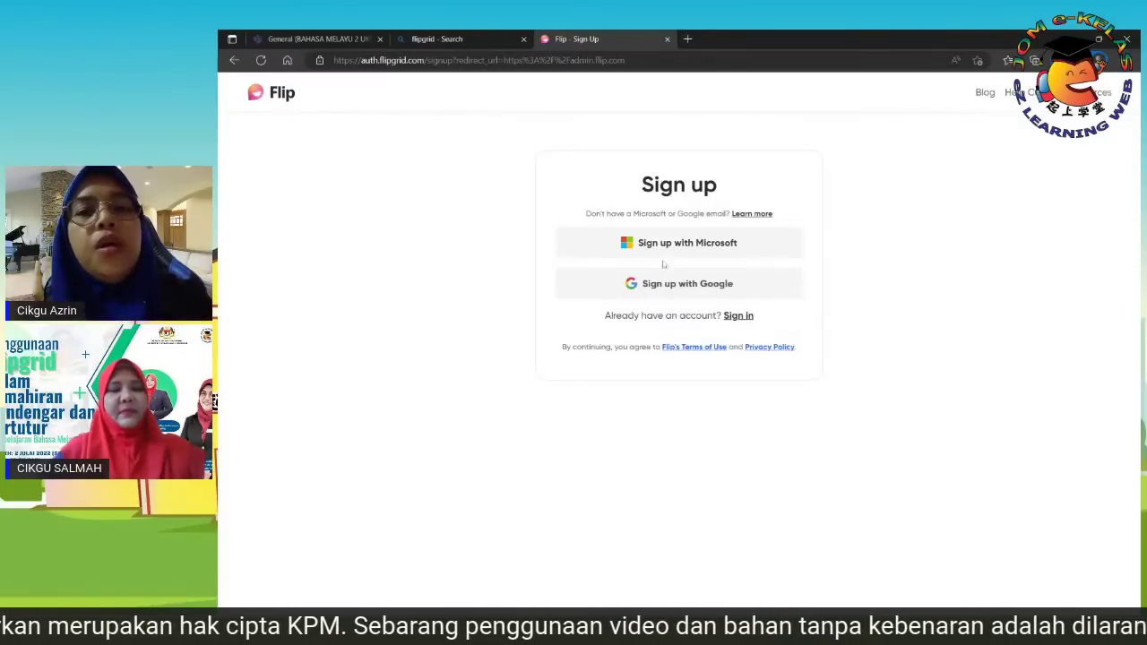
click(735, 284)
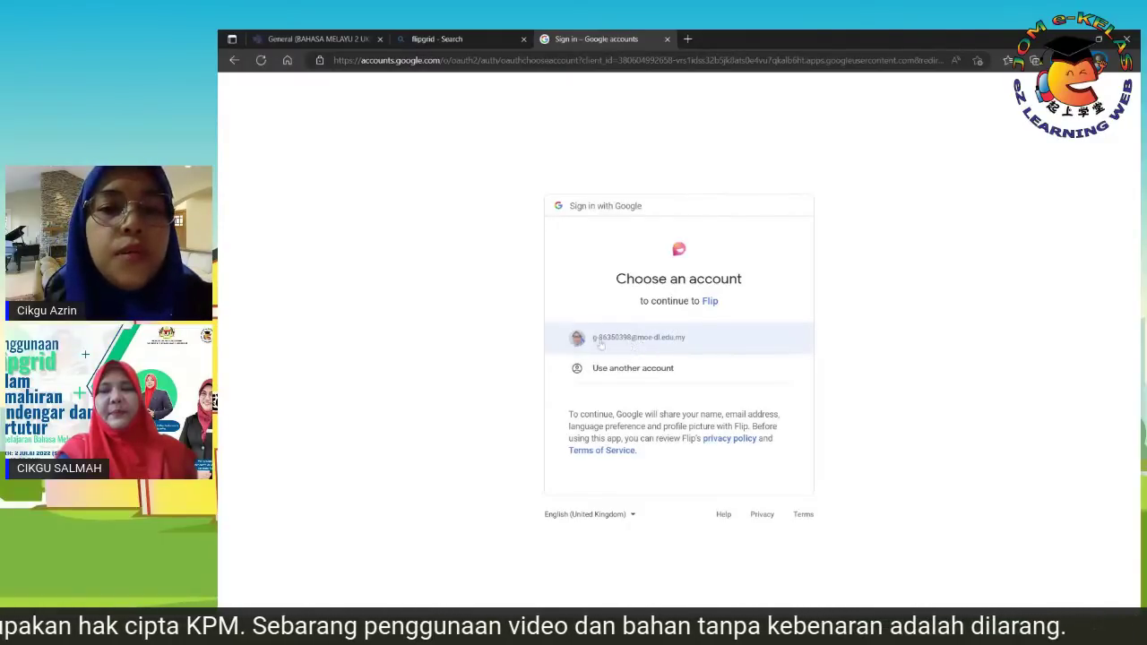
click(730, 339)
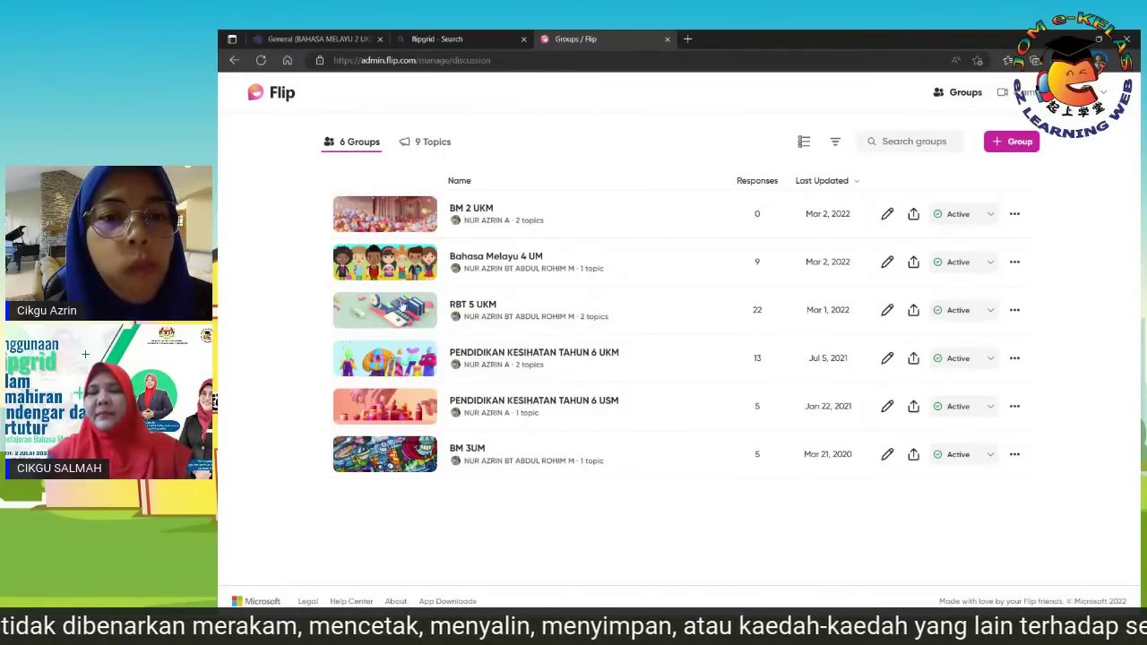
View the first student's video response and its details in the BM 3UM group's Seni bahasa topic, and return to the groups list.
click(397, 463)
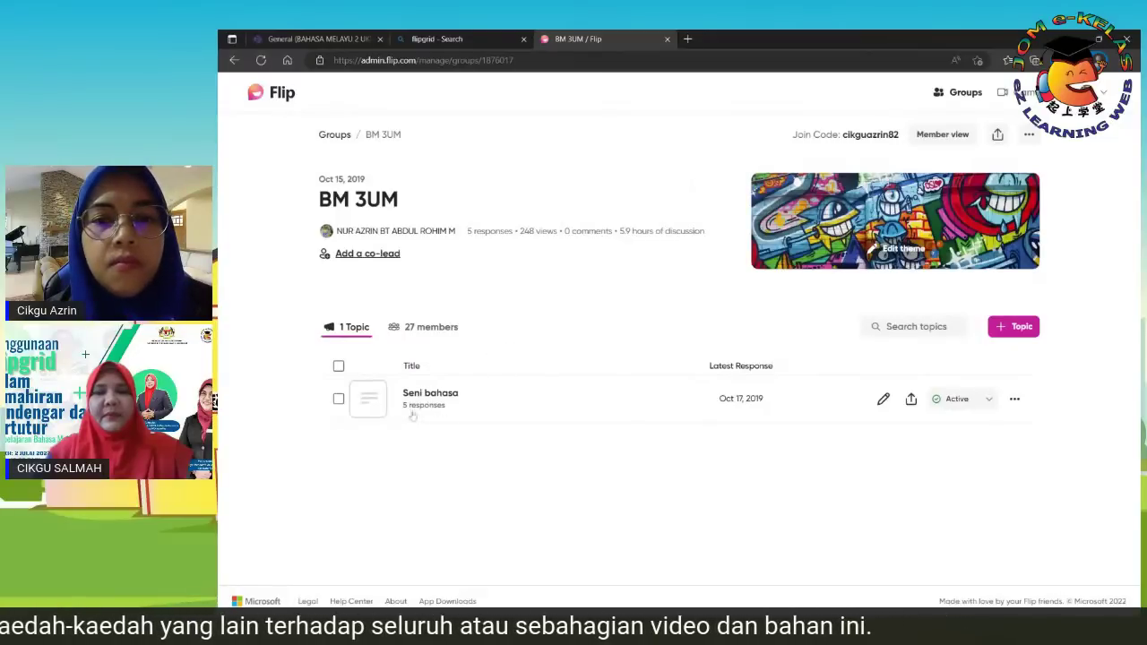
click(423, 402)
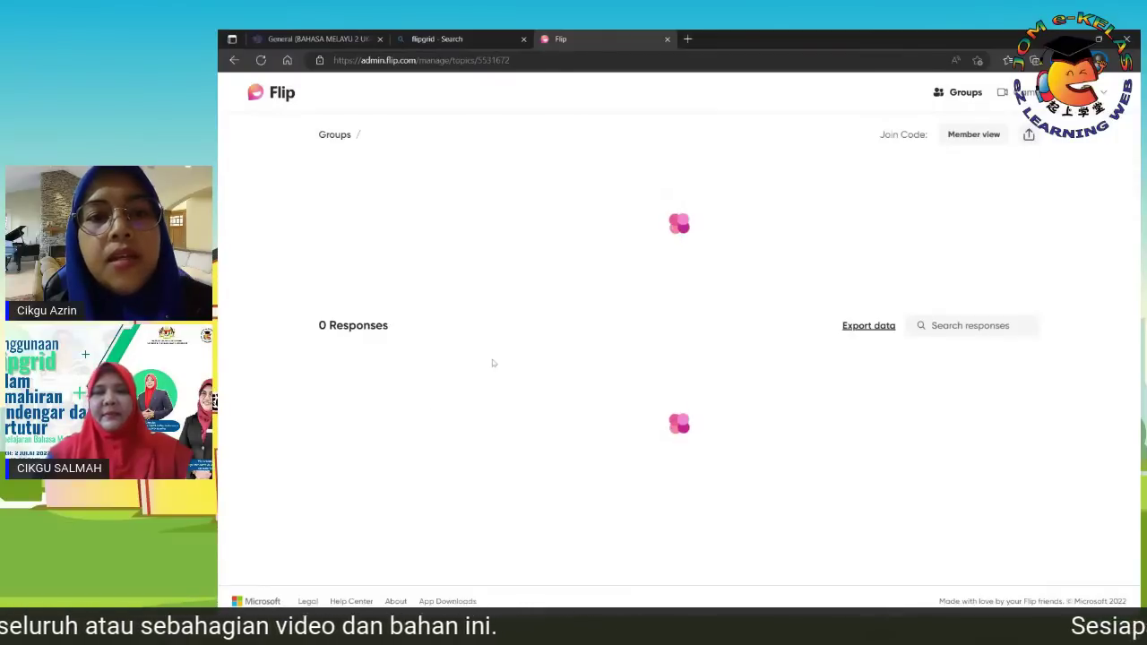
scroll(498, 373, down, 1)
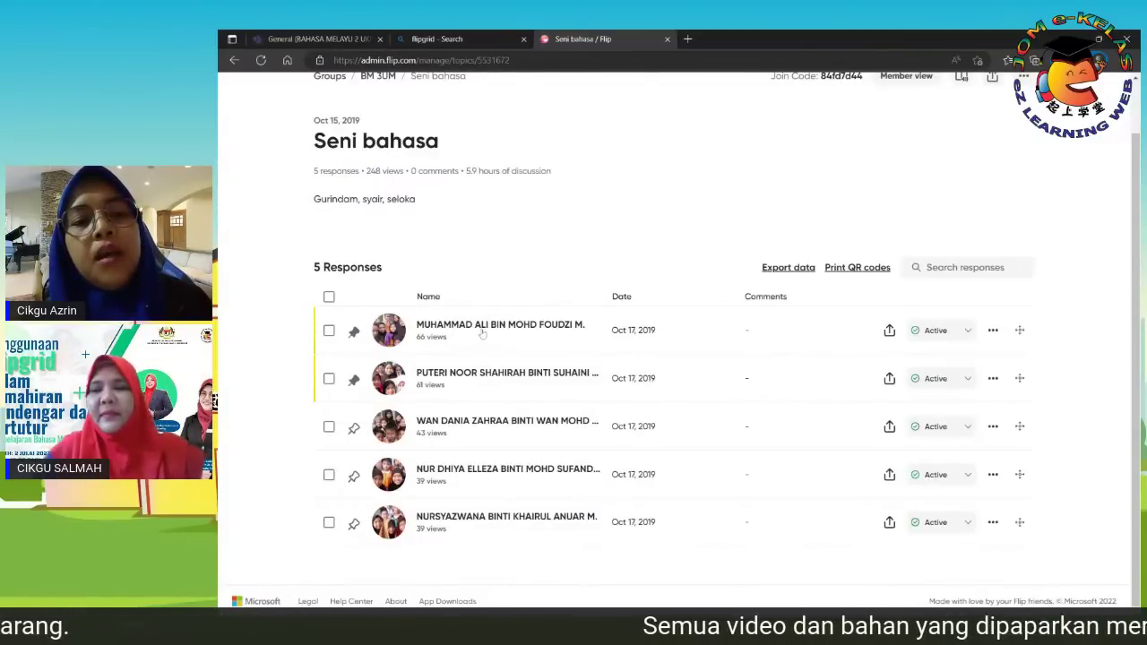
click(506, 346)
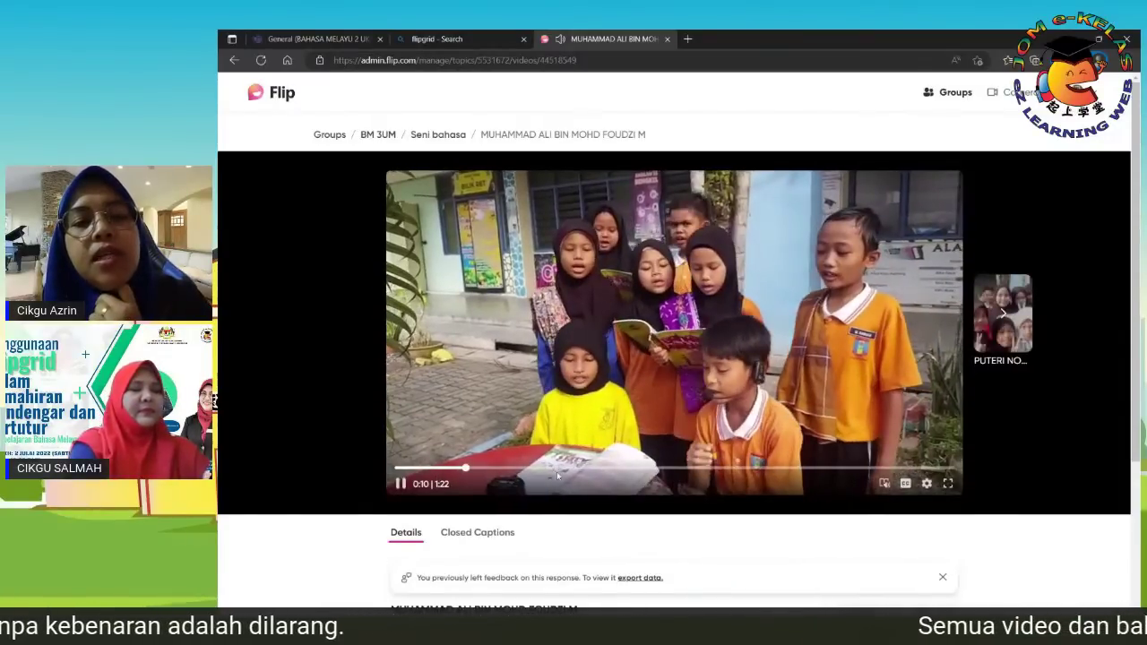
scroll(591, 470, down, 2)
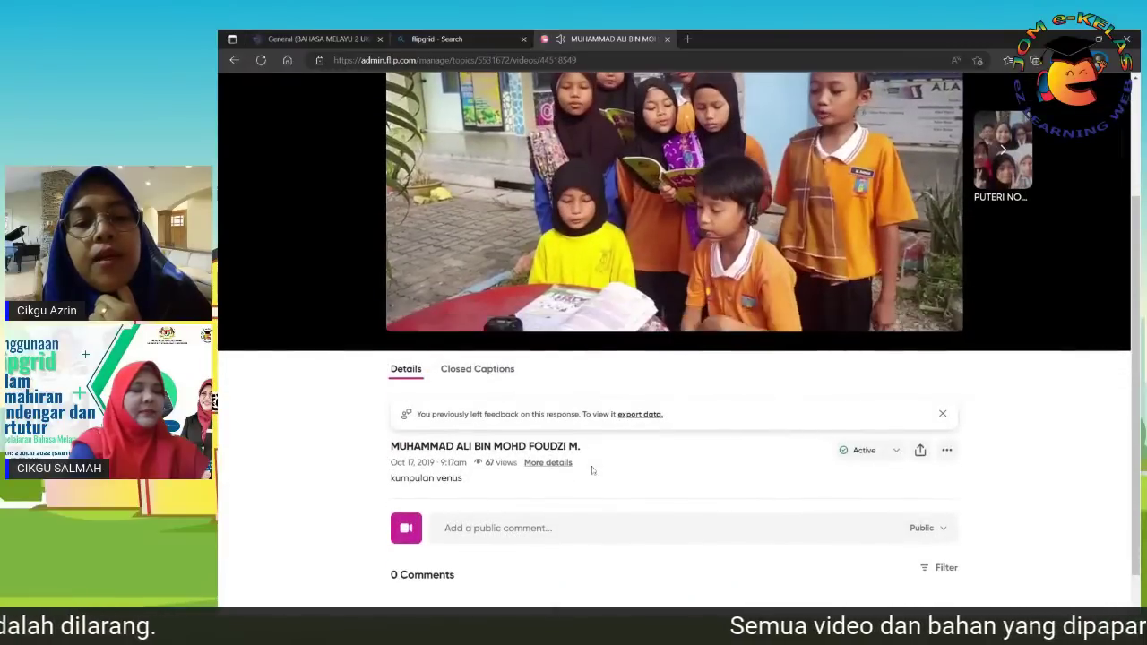
scroll(528, 437, up, 2)
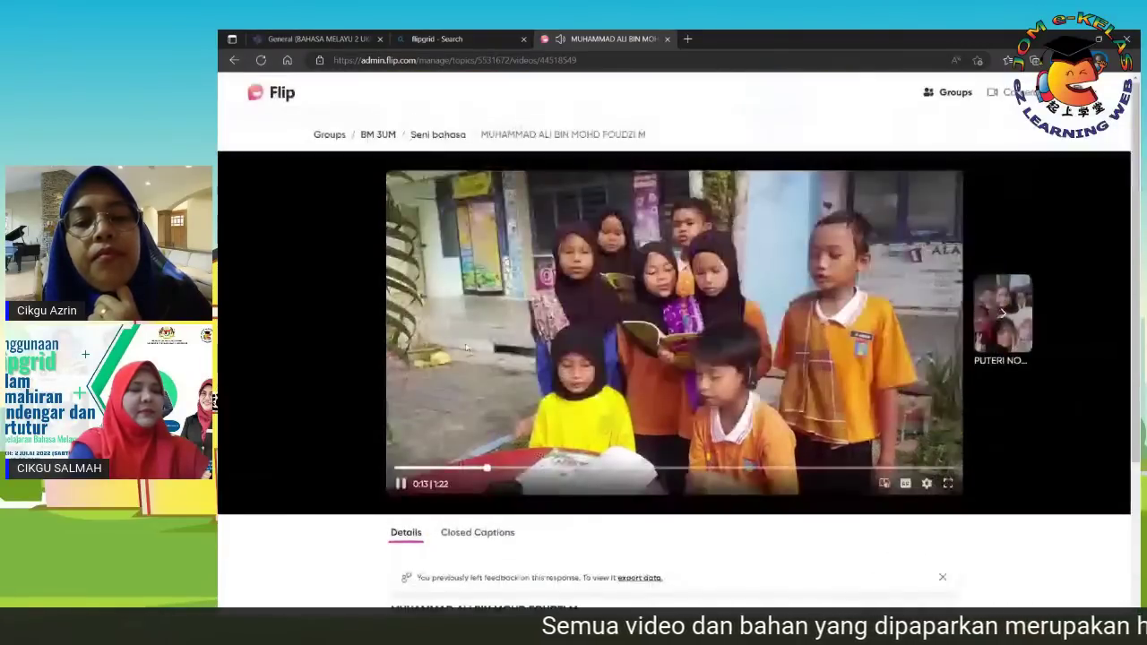
click(234, 60)
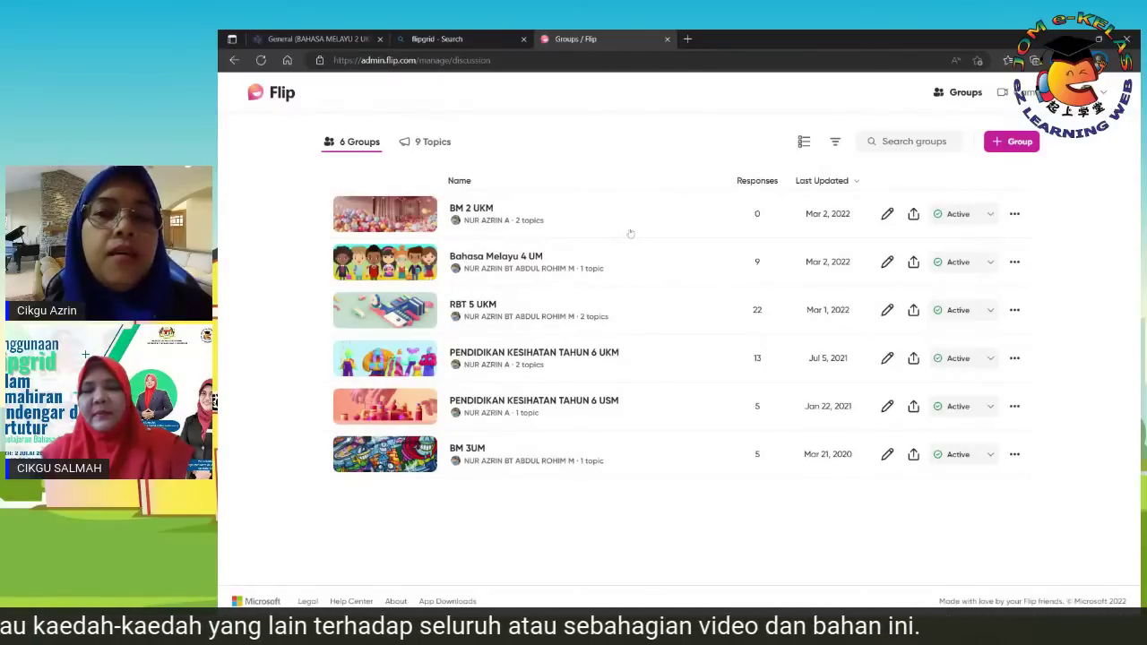
Start creating a new group and name it BAHASA MELAYU 3 UTARID.
click(1012, 146)
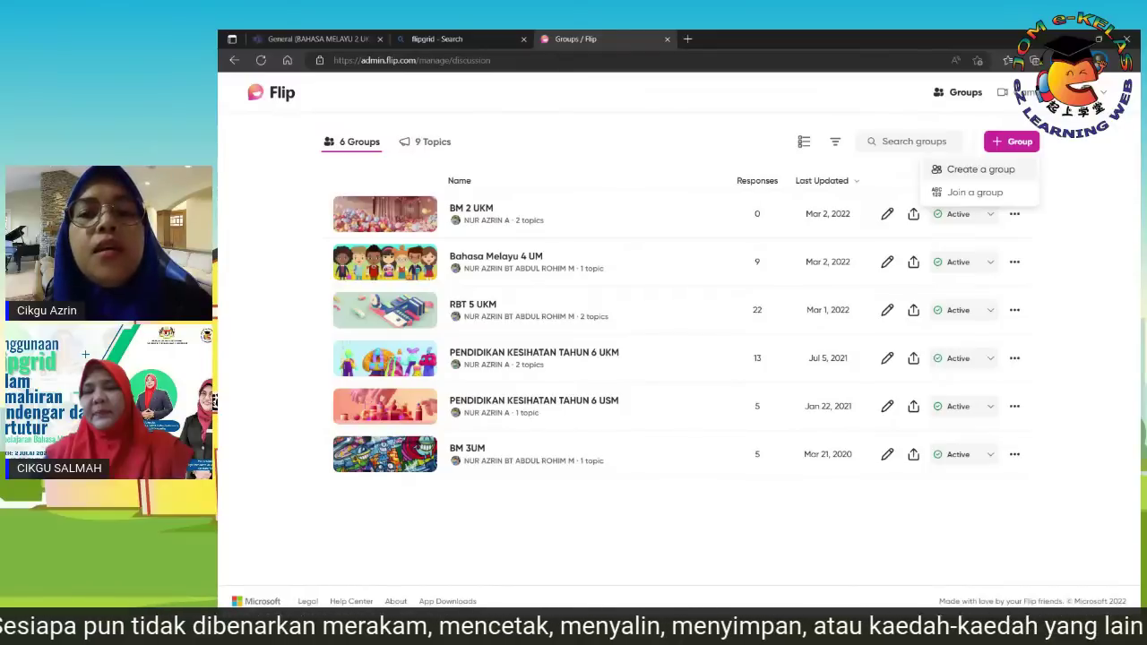
click(1002, 176)
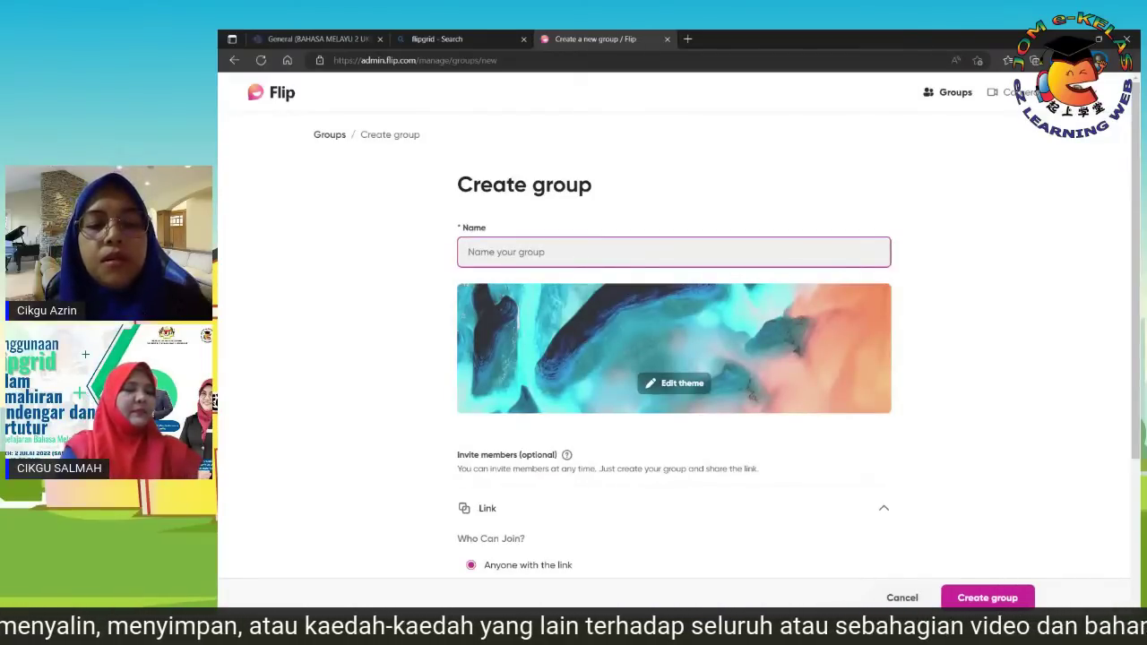
text(BM)
key(BackSpace)
key(BackSpace)
text(BAHAMA)
key(BackSpace)
key(BackSpace)
text(S)
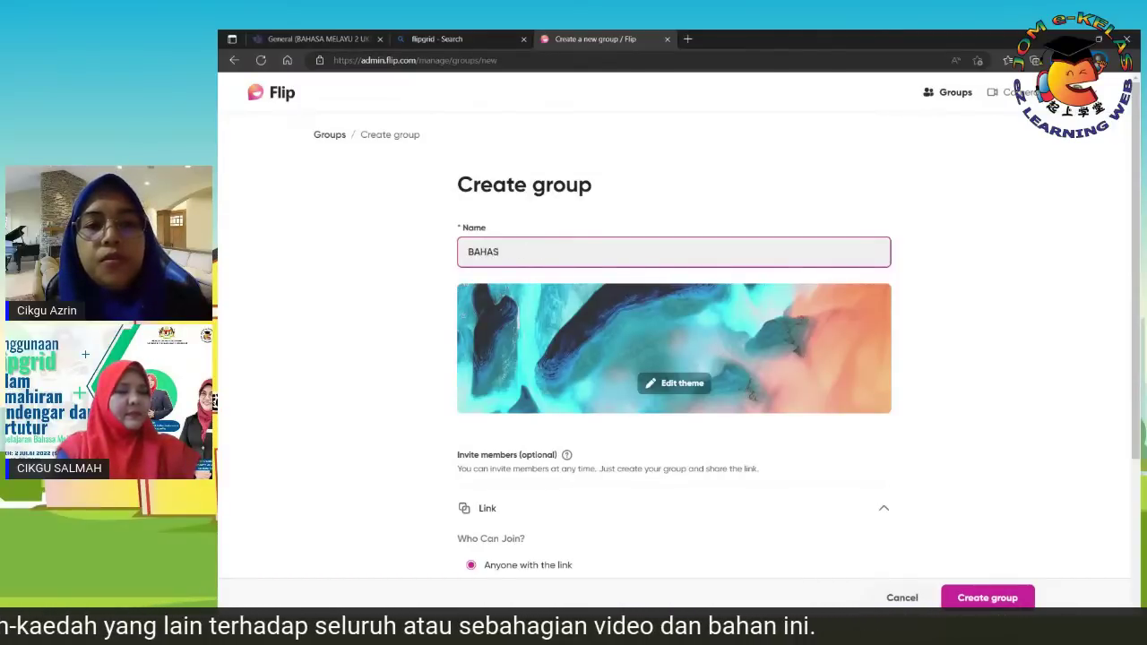
text(A MELAYU )
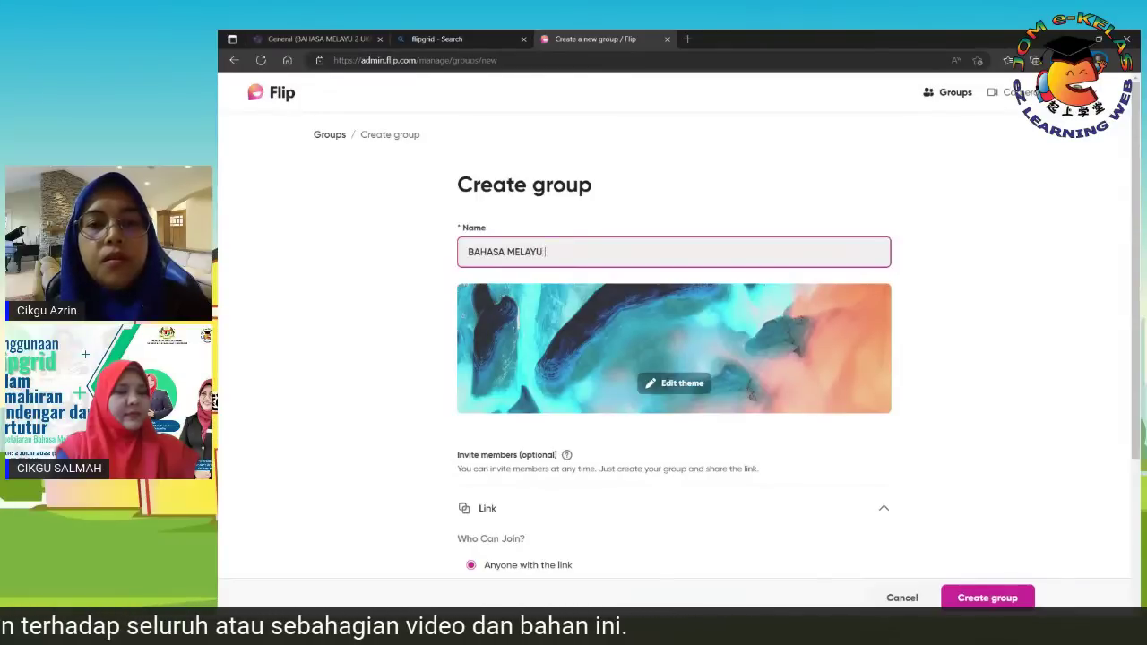
text(3 UTARID)
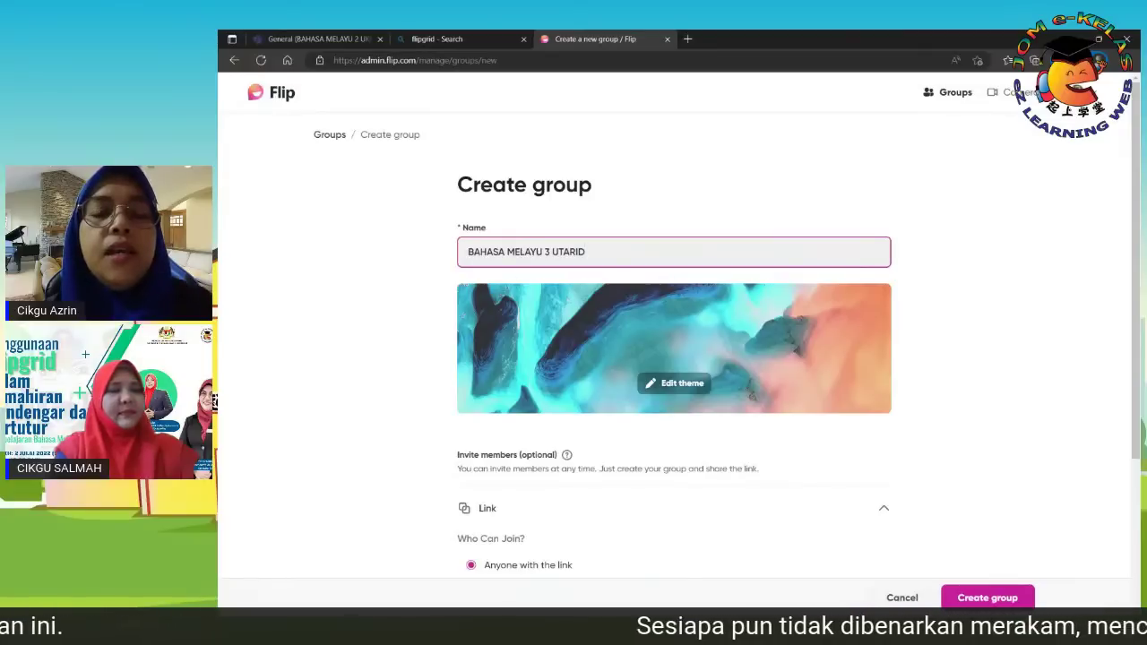
scroll(539, 305, down, 1)
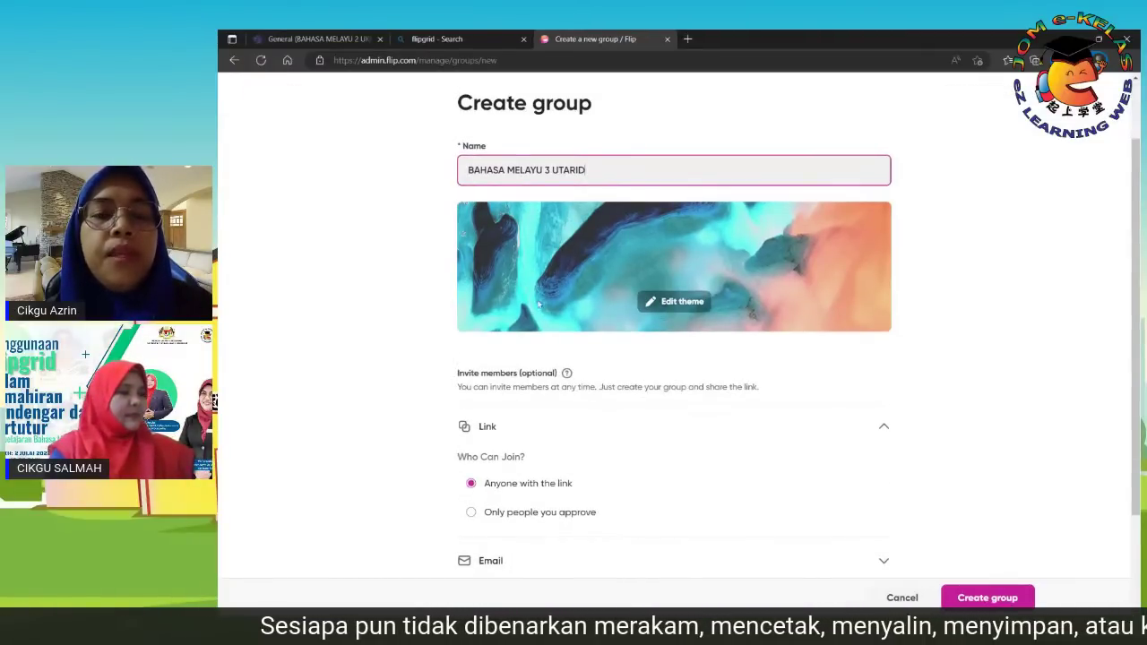
scroll(539, 304, up, 1)
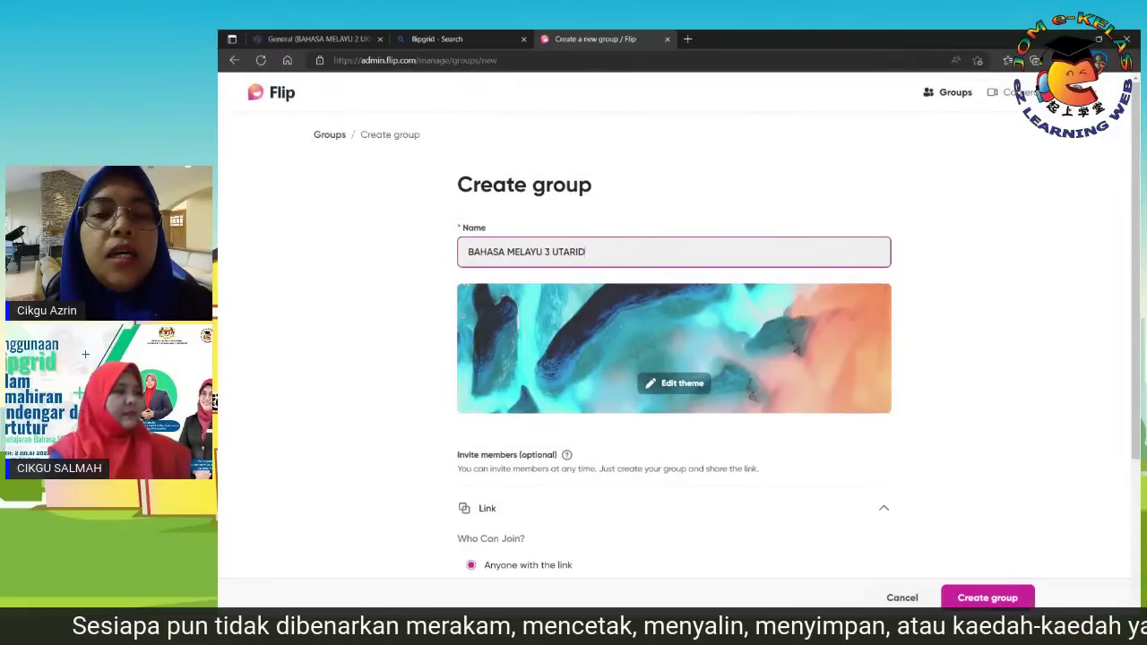
scroll(894, 414, down, 2)
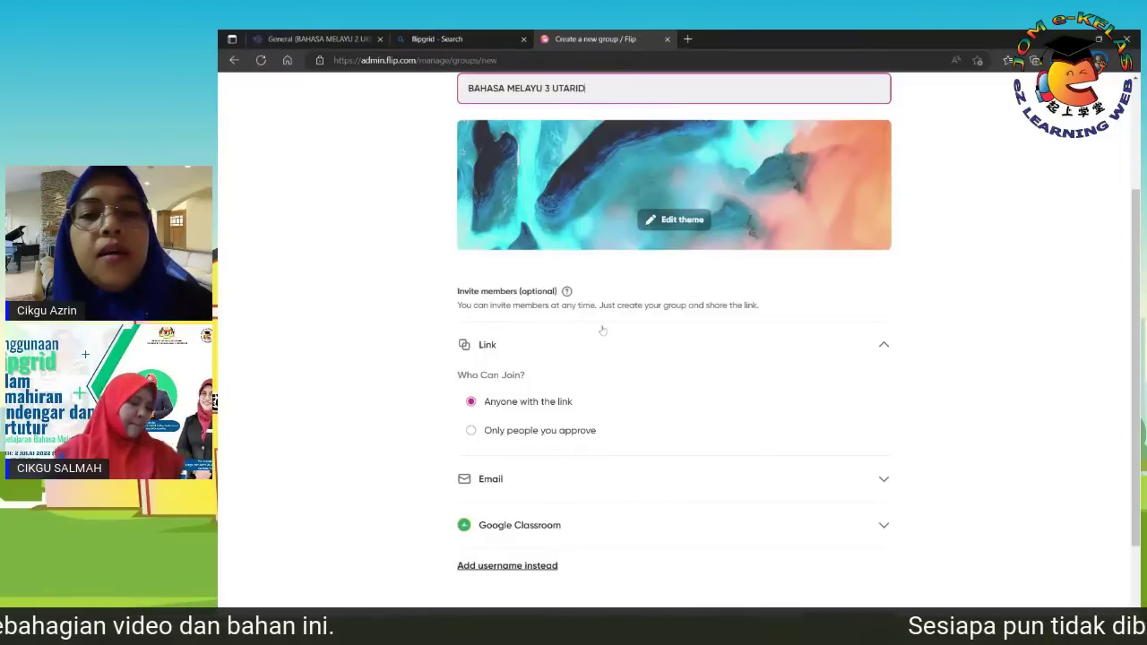
click(881, 347)
click(882, 346)
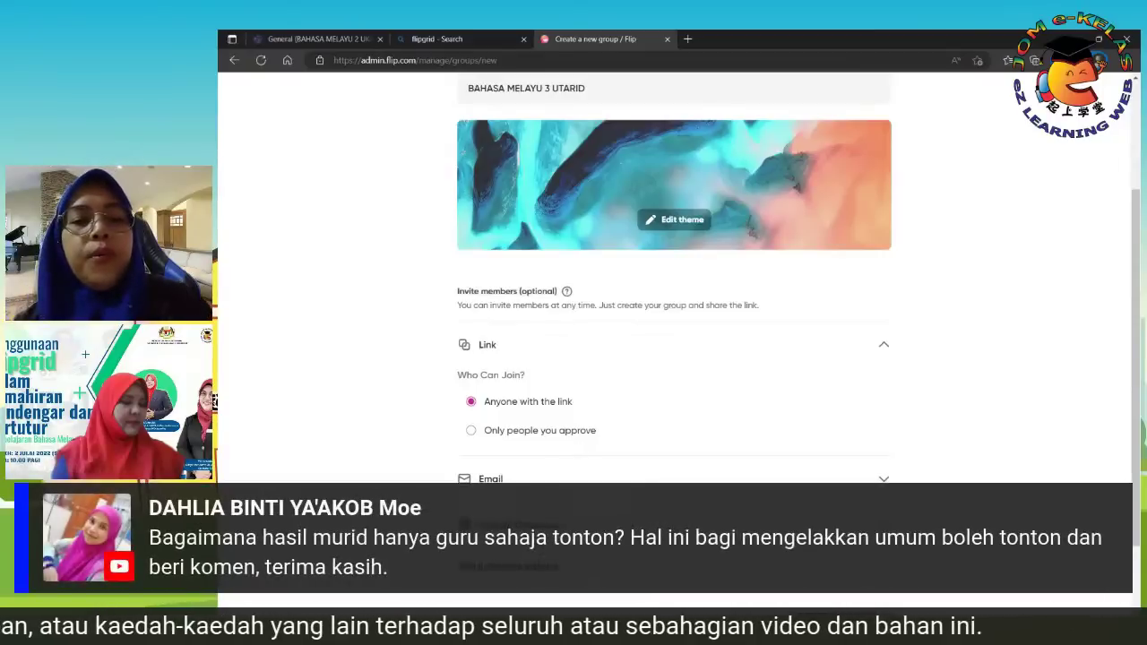
click(854, 479)
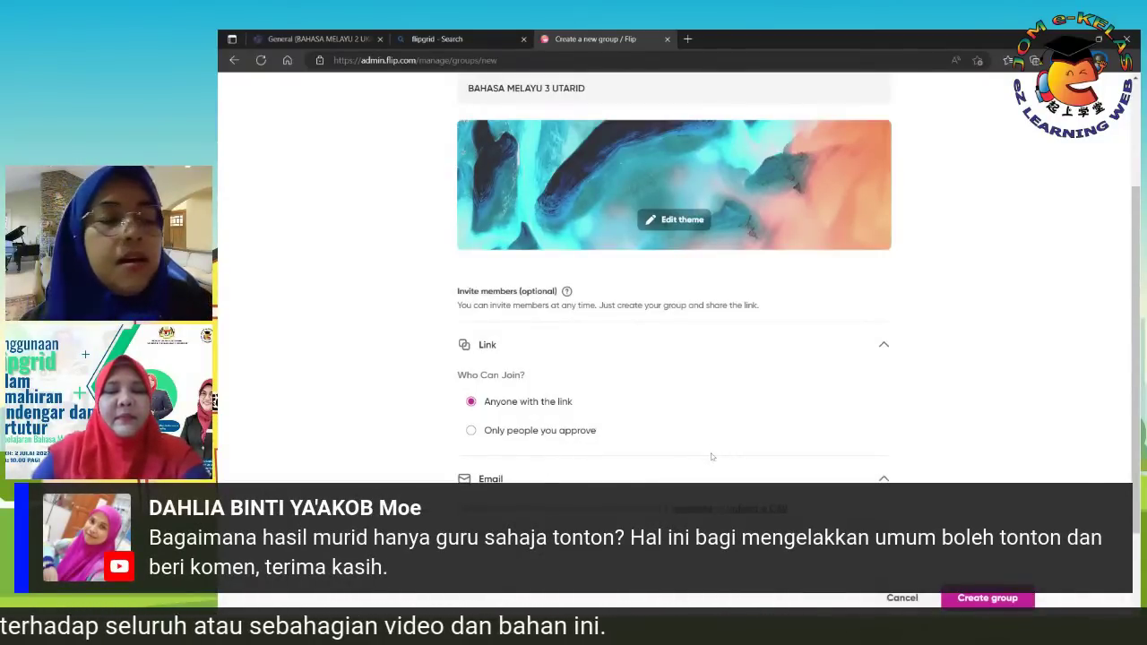
scroll(676, 404, down, 2)
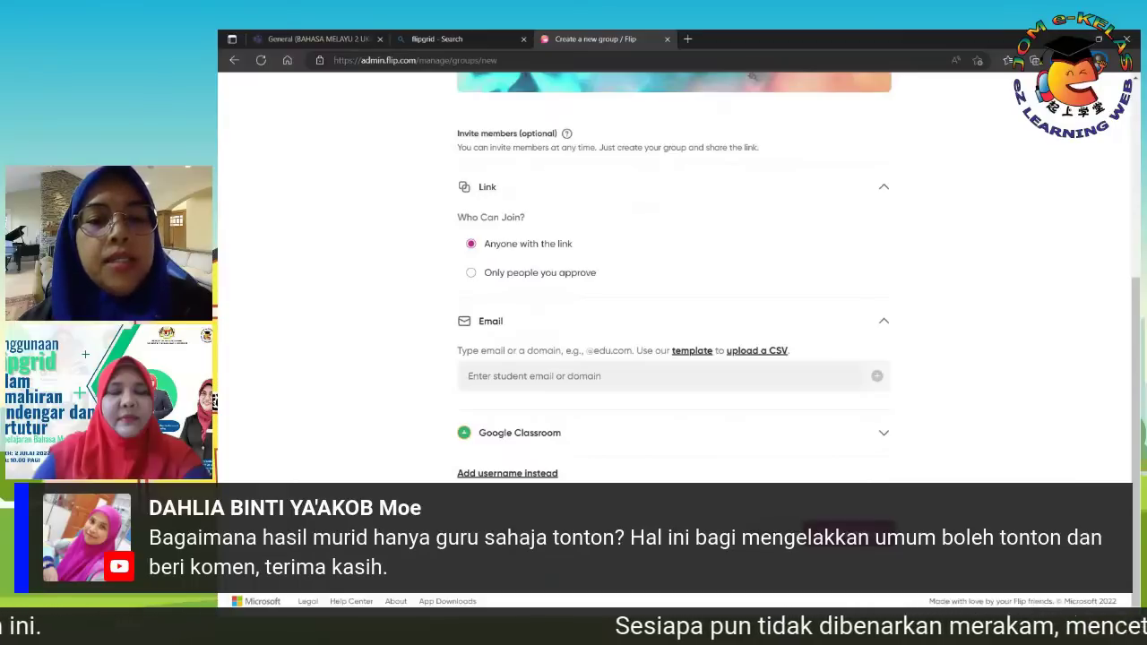
click(663, 375)
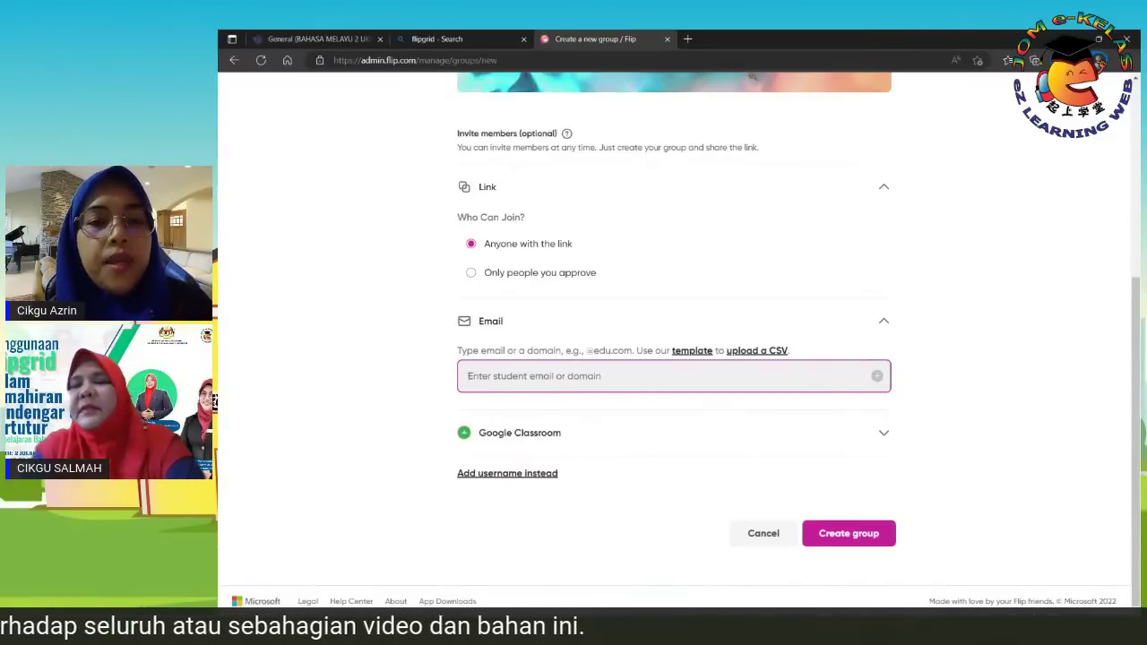
text(@)
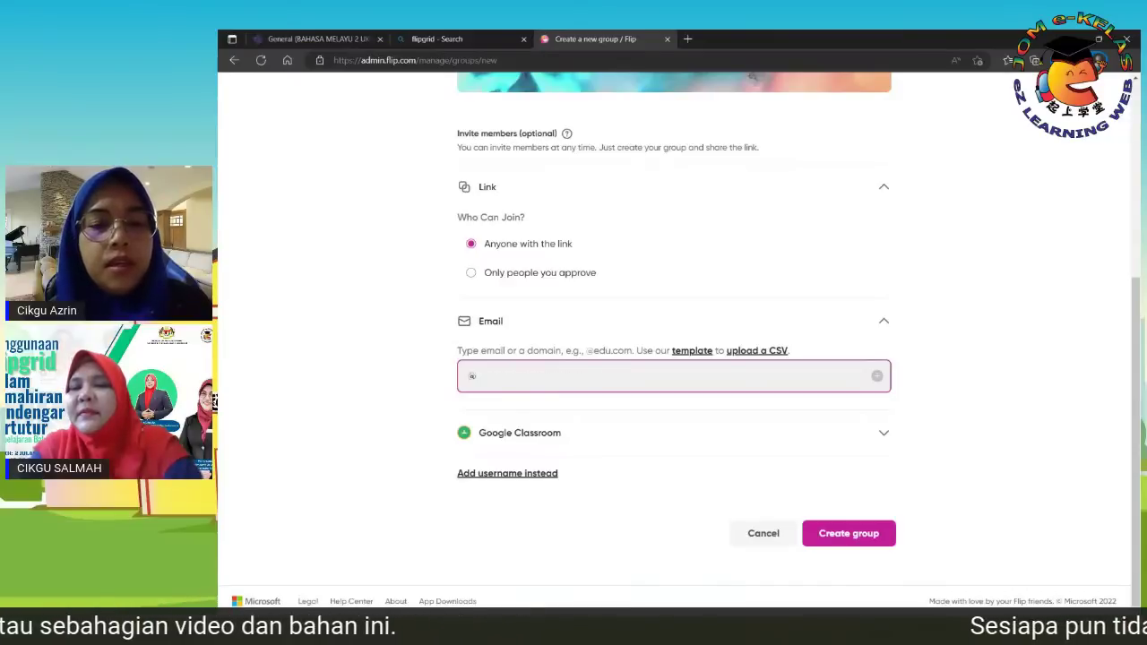
text(moe-)
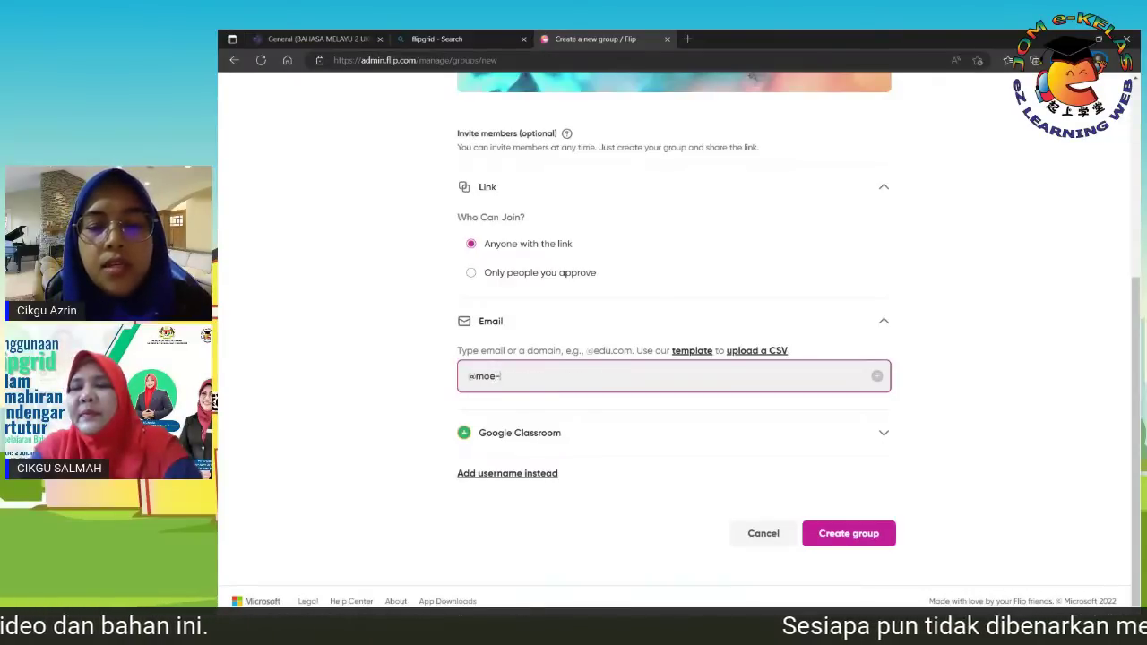
text(dl.edu.my)
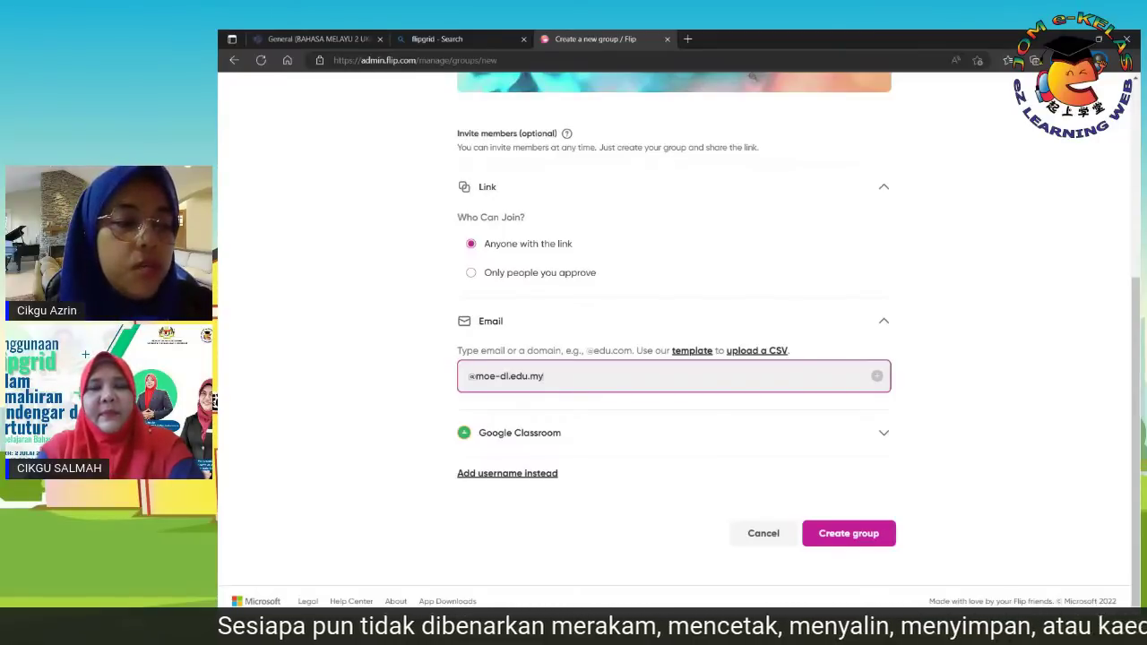
click(640, 404)
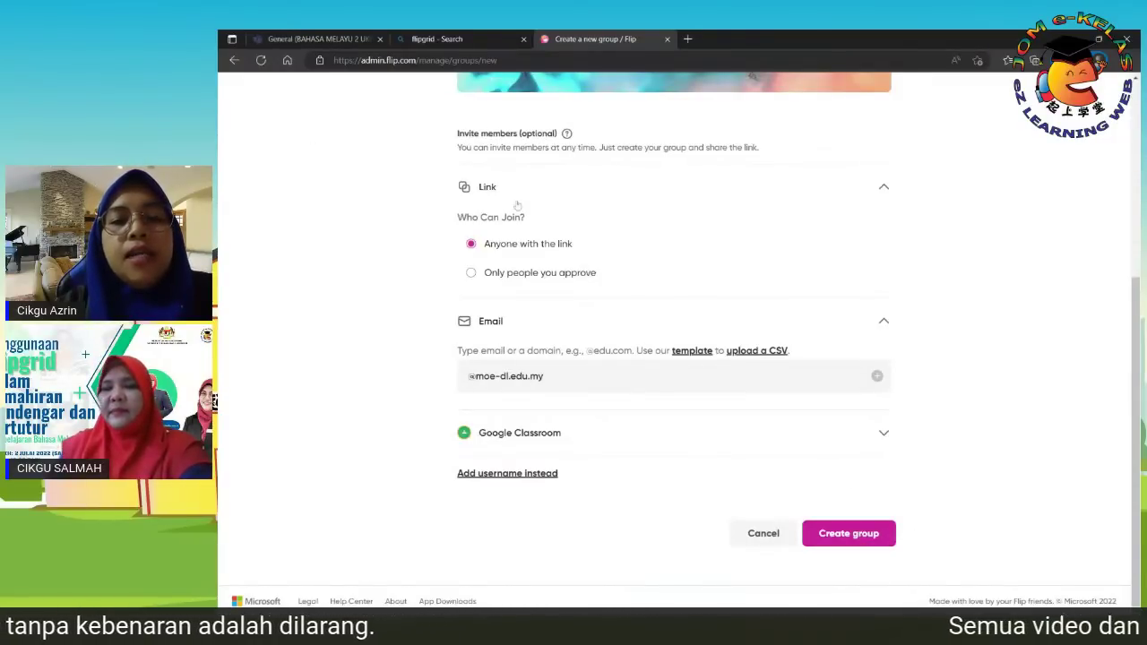
Create the BAHASA MELAYU 3 UTARID group and dismiss its sharing dialog.
click(858, 540)
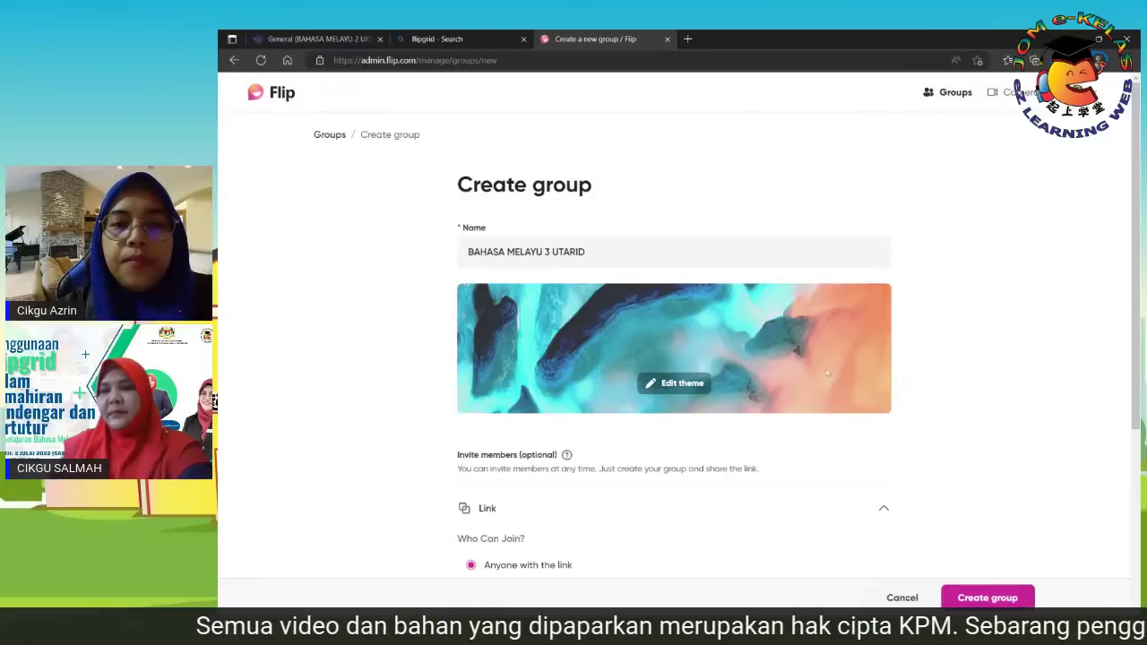
scroll(796, 370, down, 4)
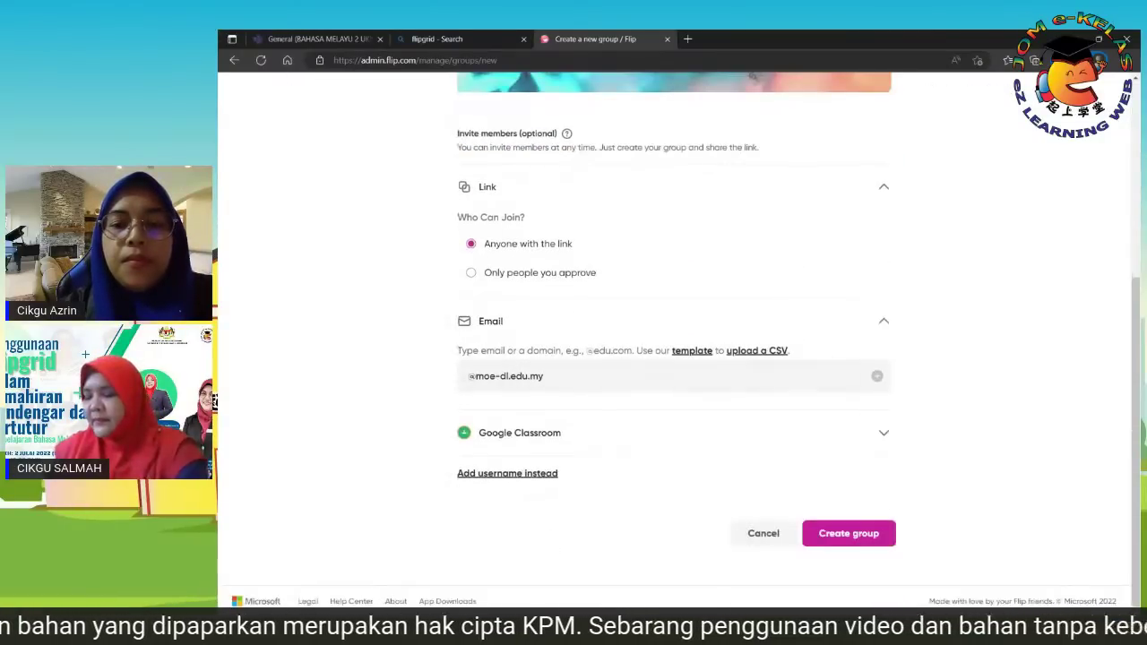
click(862, 542)
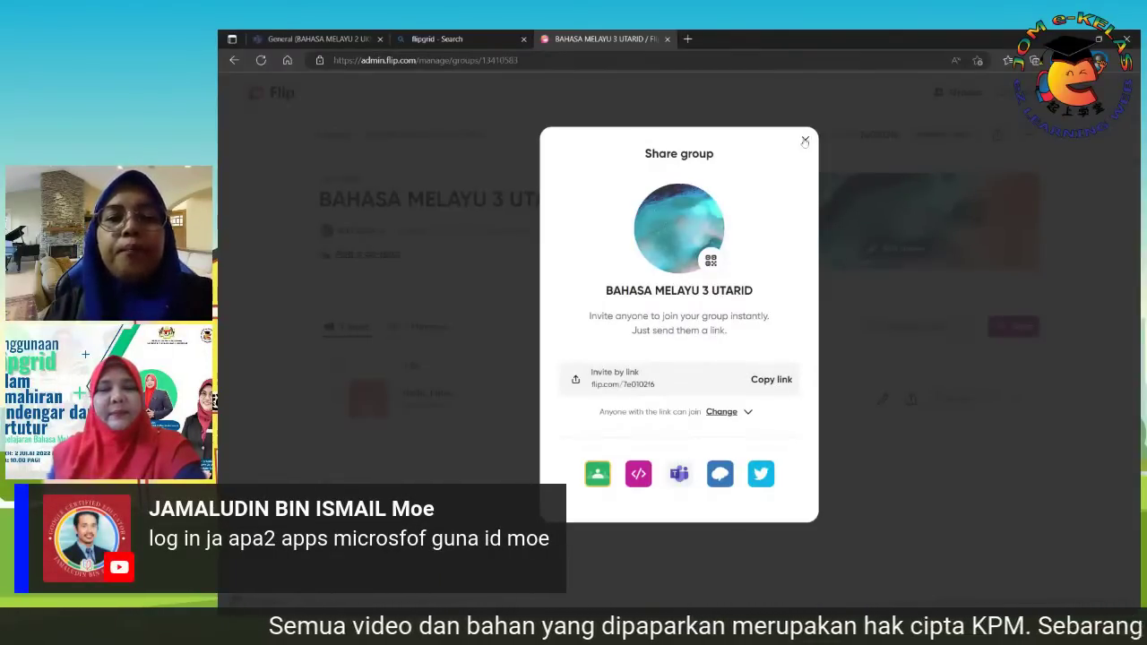
click(804, 141)
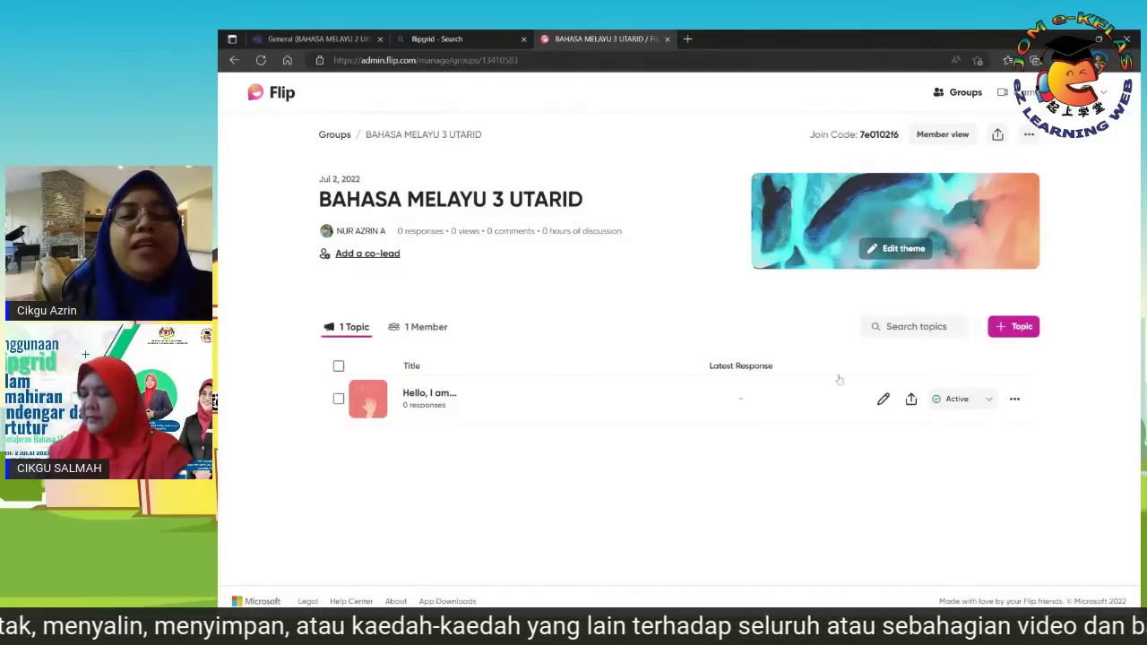
Play the "Hello, I am..." topic aloud in Immersive Reader with the voice speed set to 0.75.
click(451, 401)
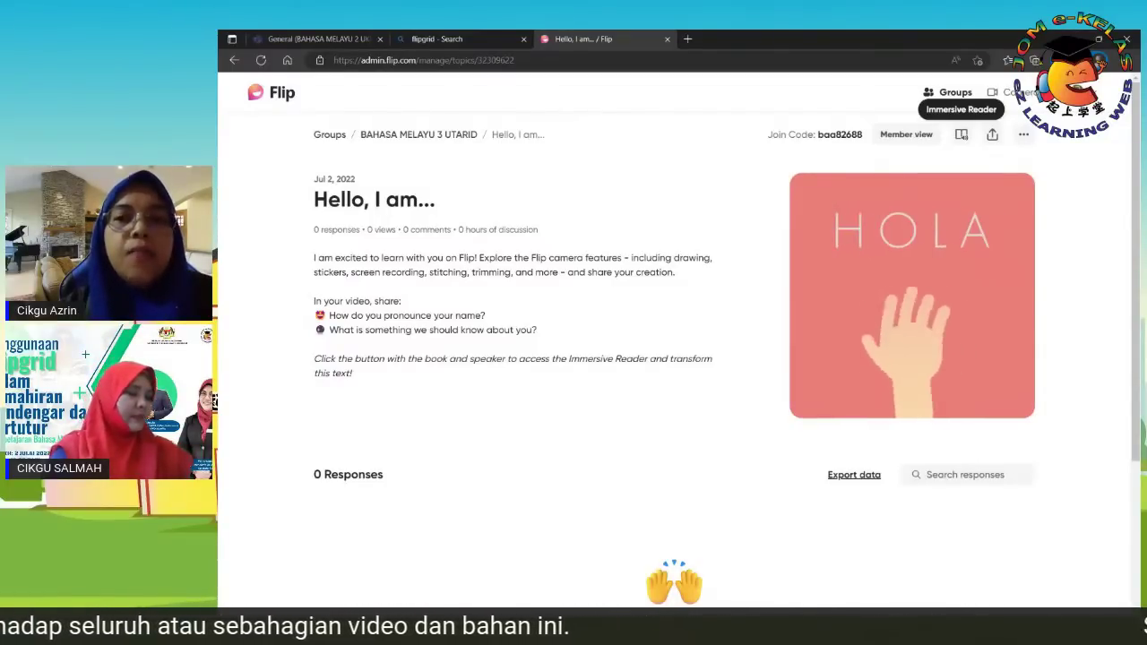
click(961, 135)
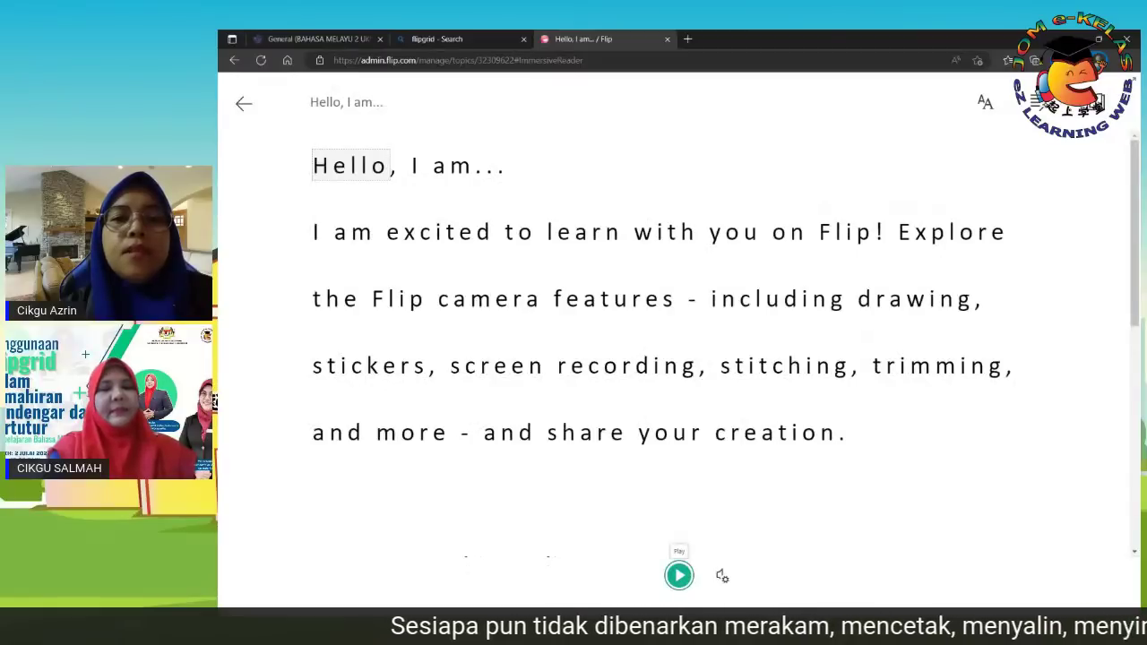
click(679, 575)
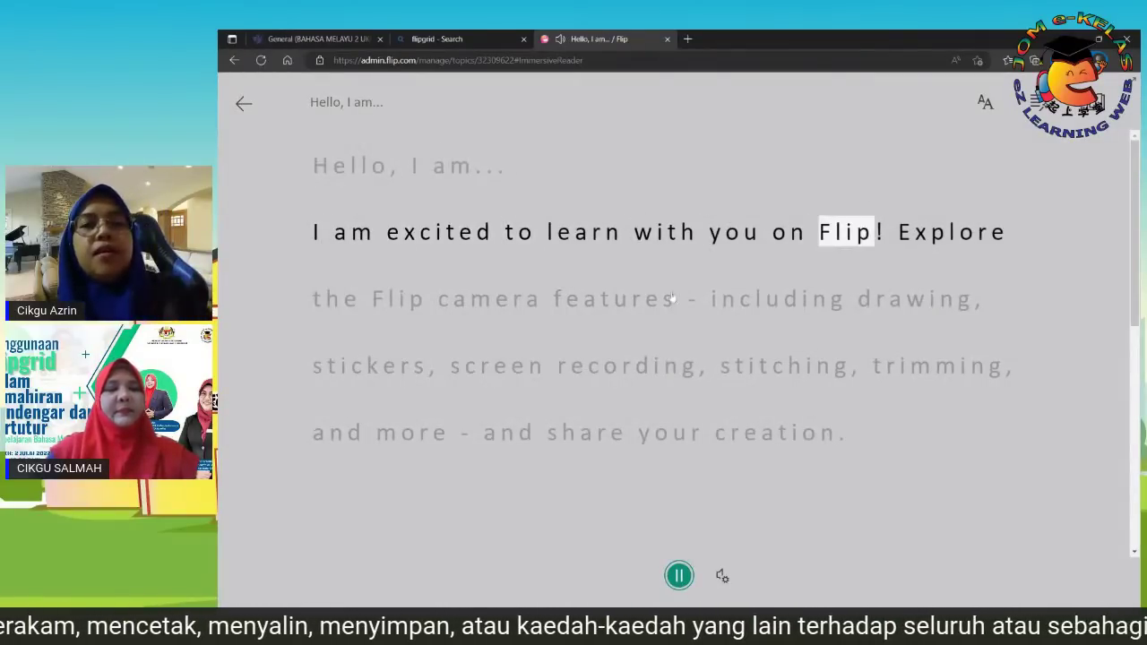
click(722, 576)
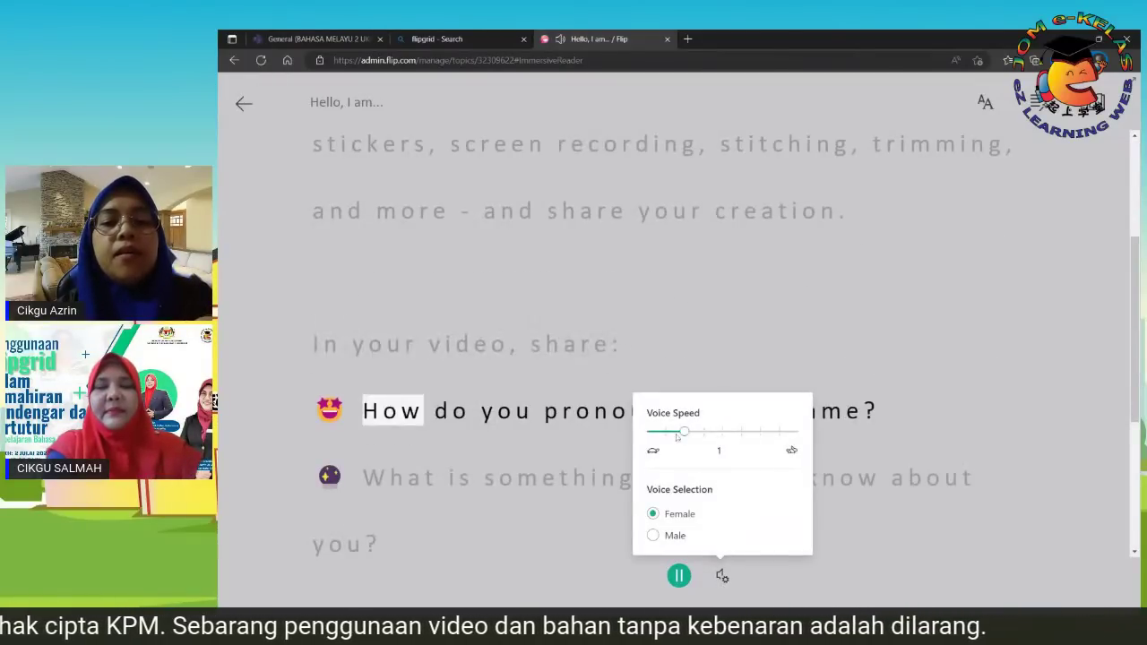
drag(684, 432, 664, 433)
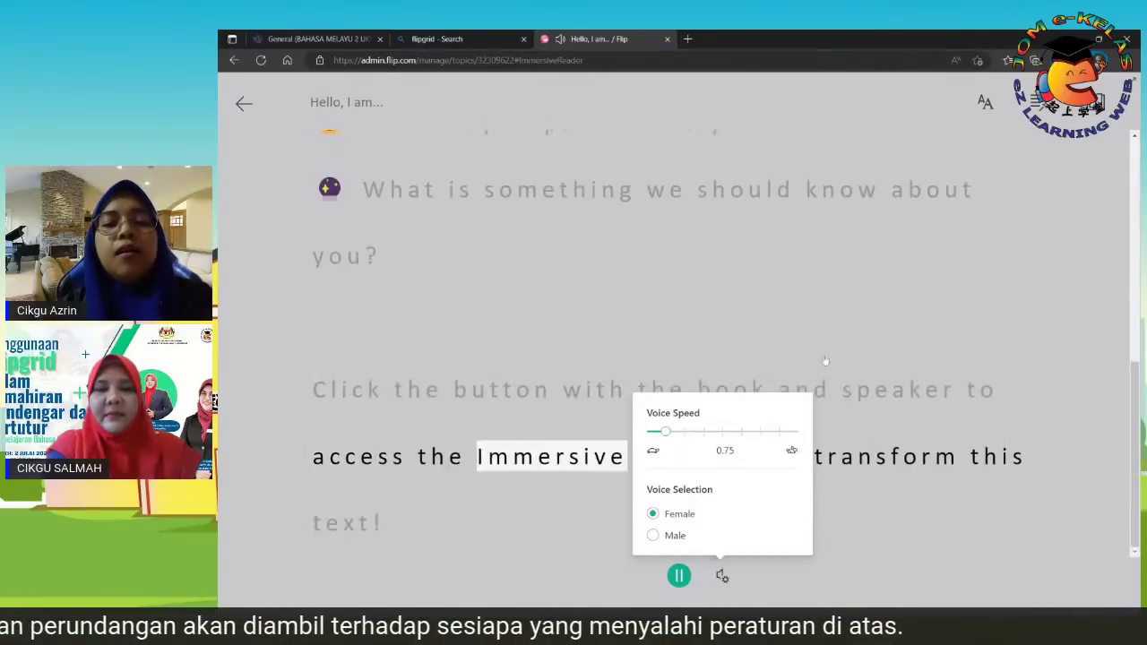
Close the voice settings and leave Immersive Reader to return to the "Hello, I am..." topic page.
click(722, 575)
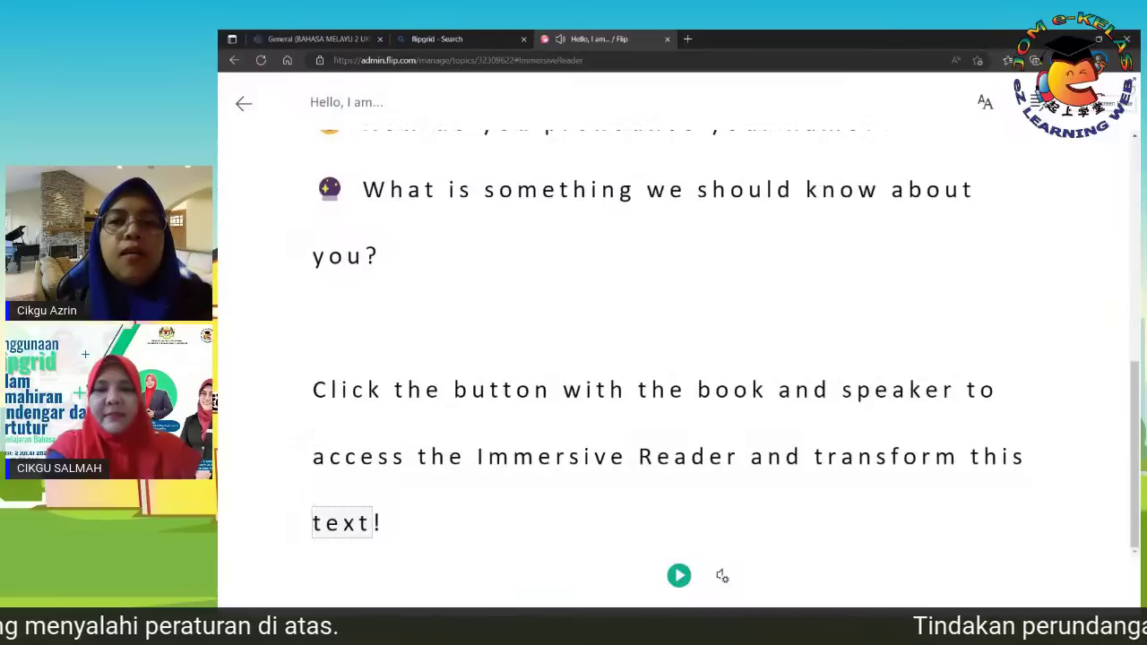
click(245, 106)
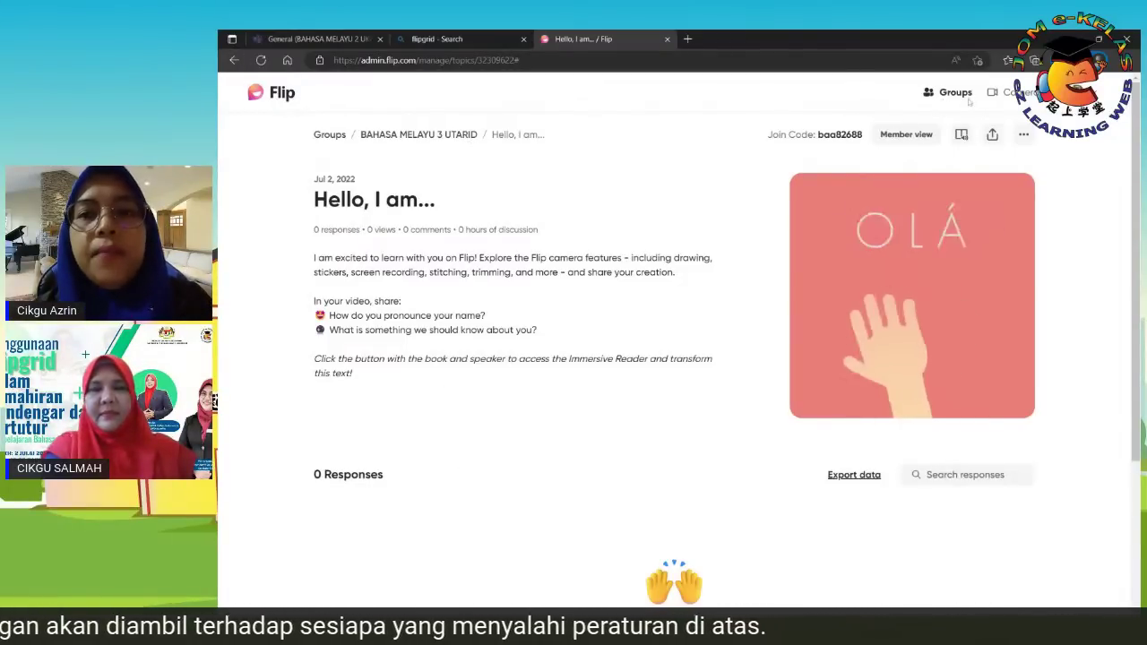
click(234, 60)
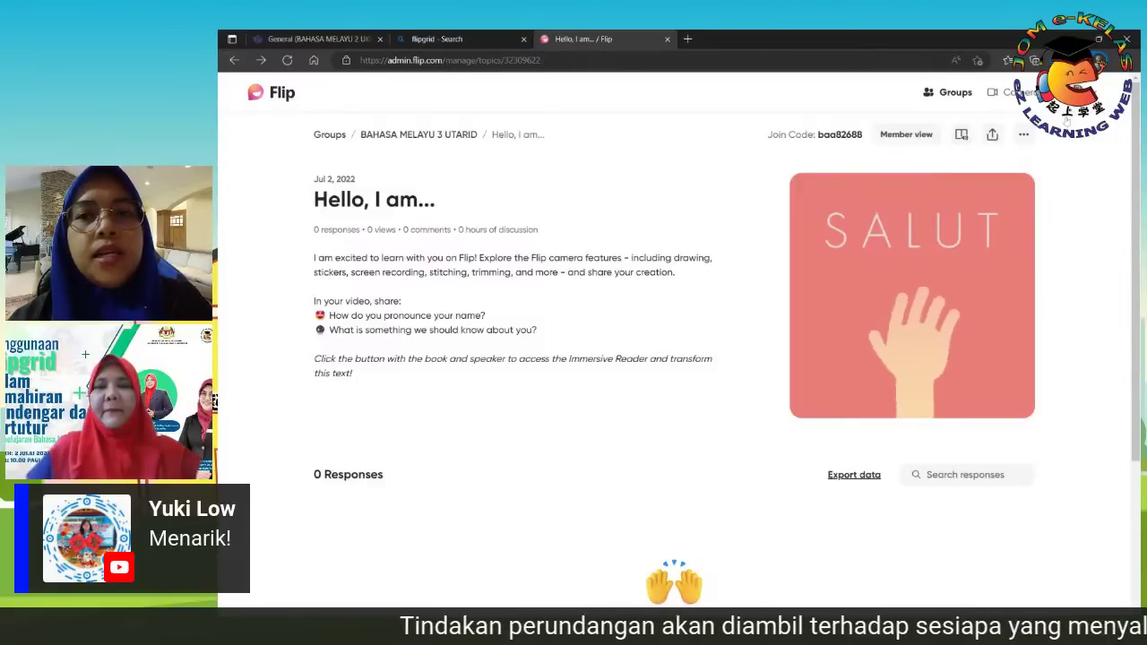
Open the BAHASA MELAYU 3 UTARID group from the groups list, check its members and return to its topics.
click(955, 95)
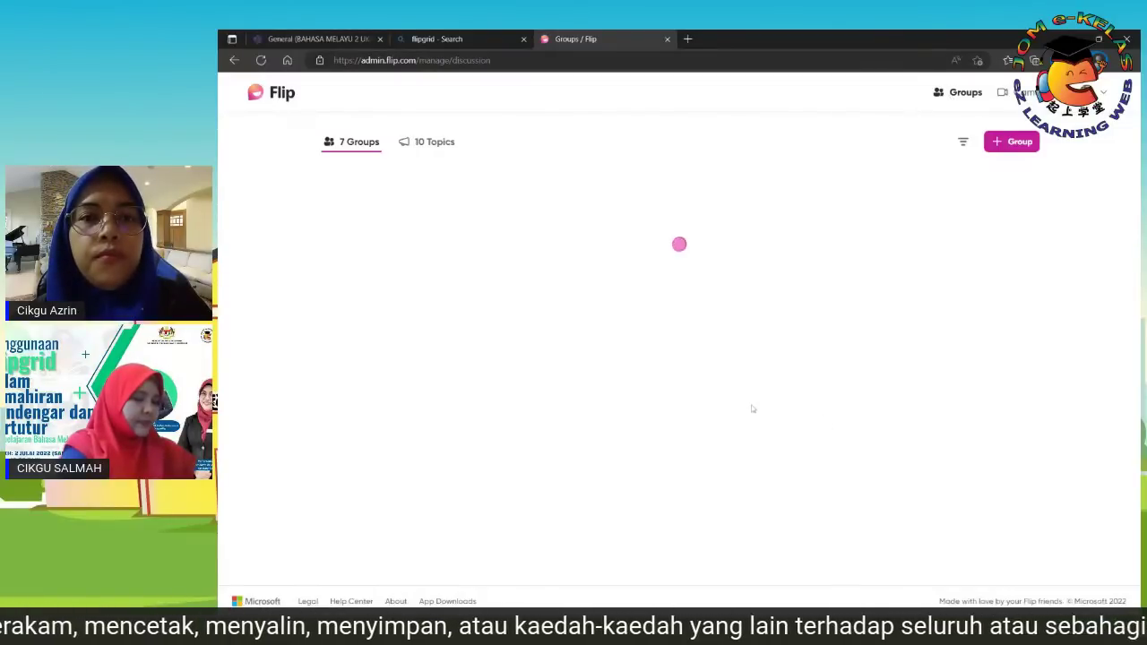
click(518, 211)
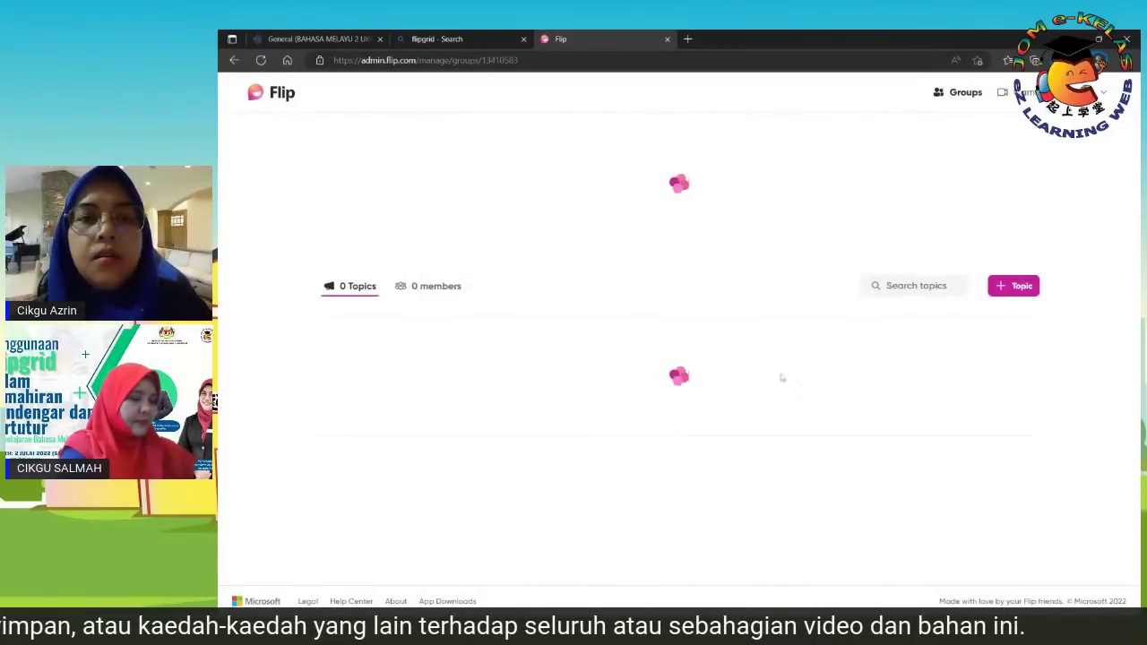
click(424, 328)
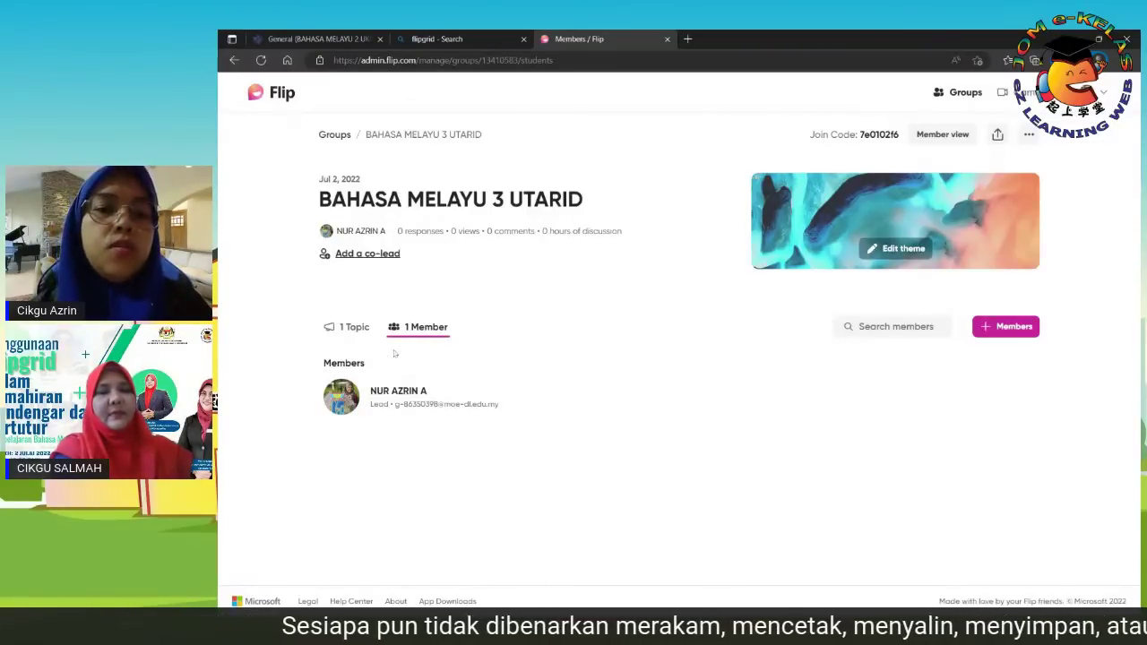
click(351, 328)
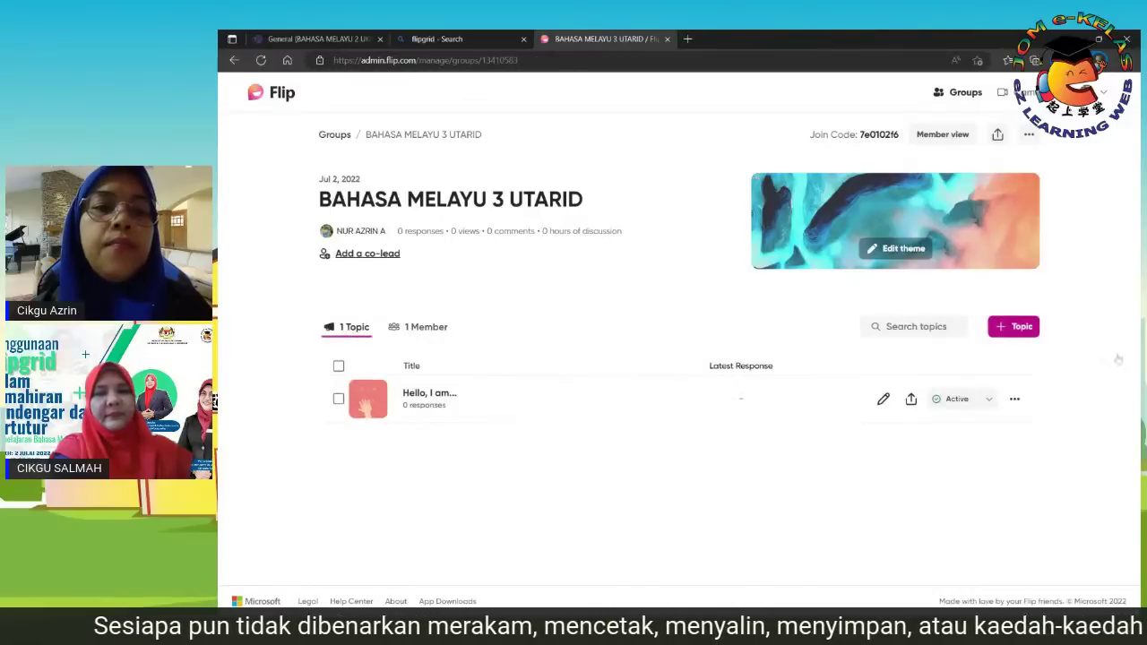
Start a new topic in the group and title it "Masyarakat berilmu".
click(1013, 330)
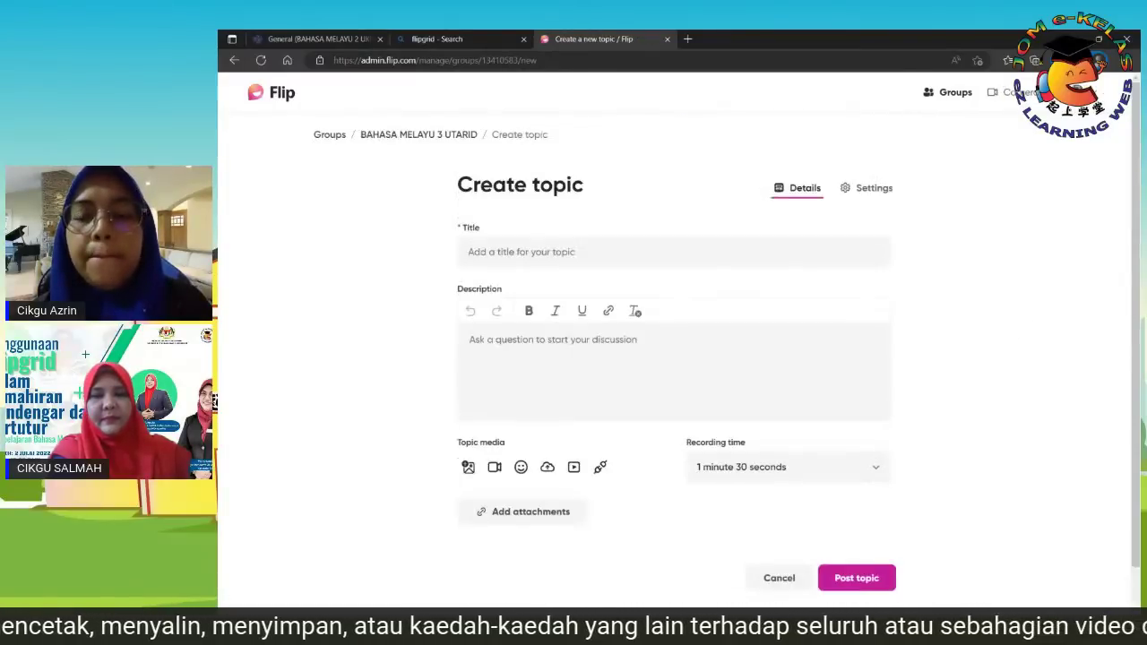
click(674, 252)
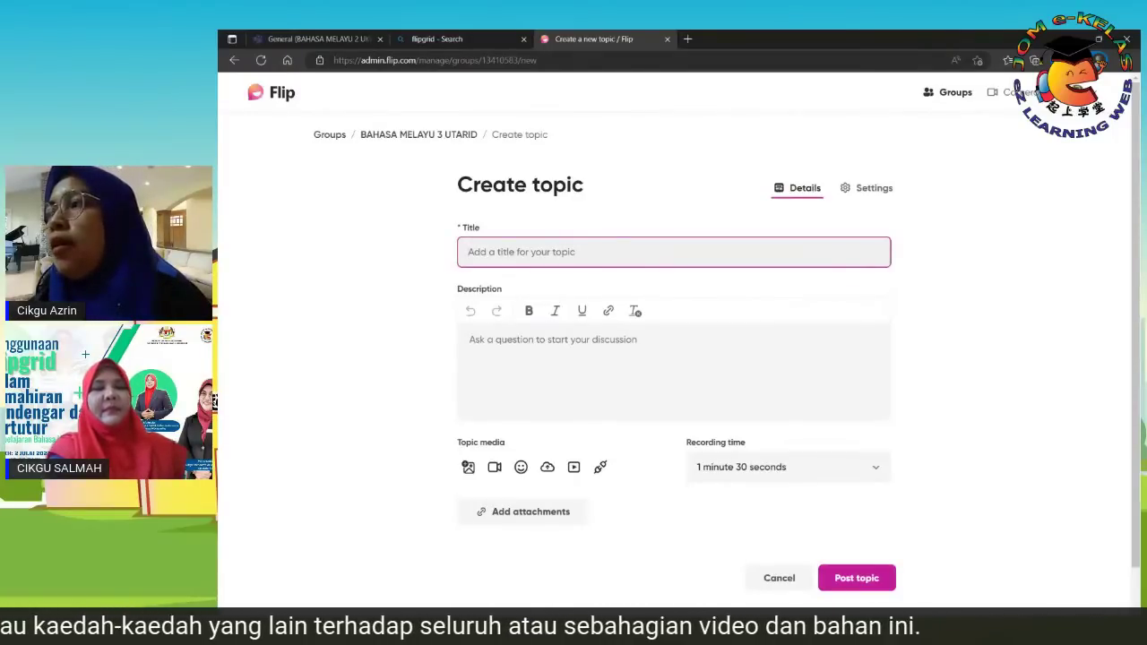
text(Masyarakat)
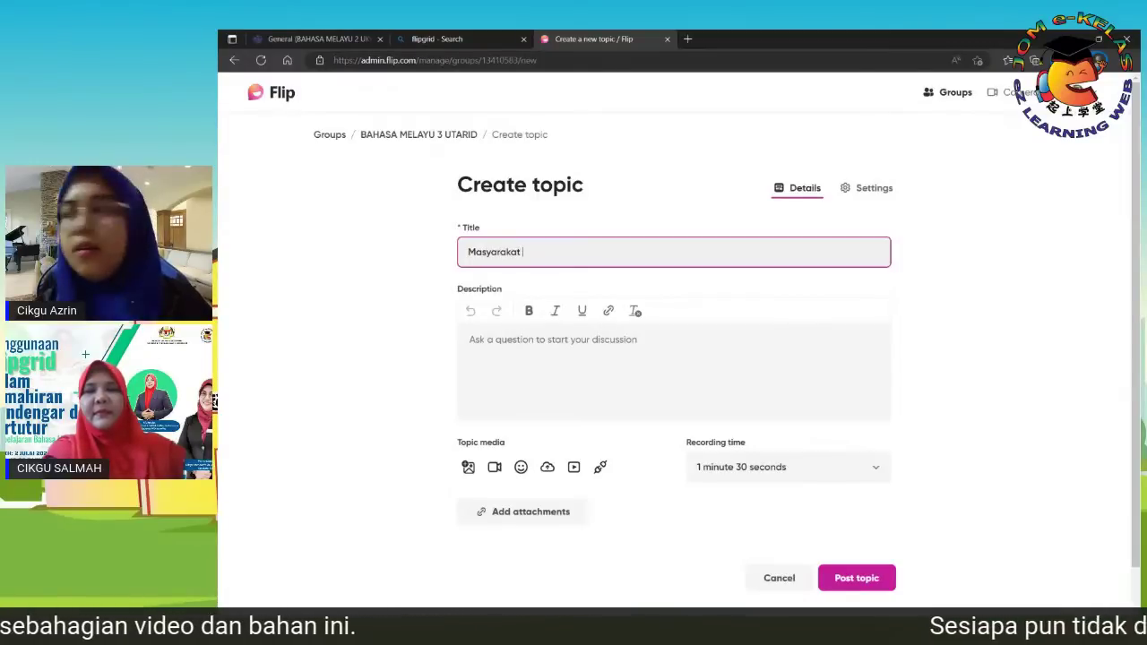
text(berilmu)
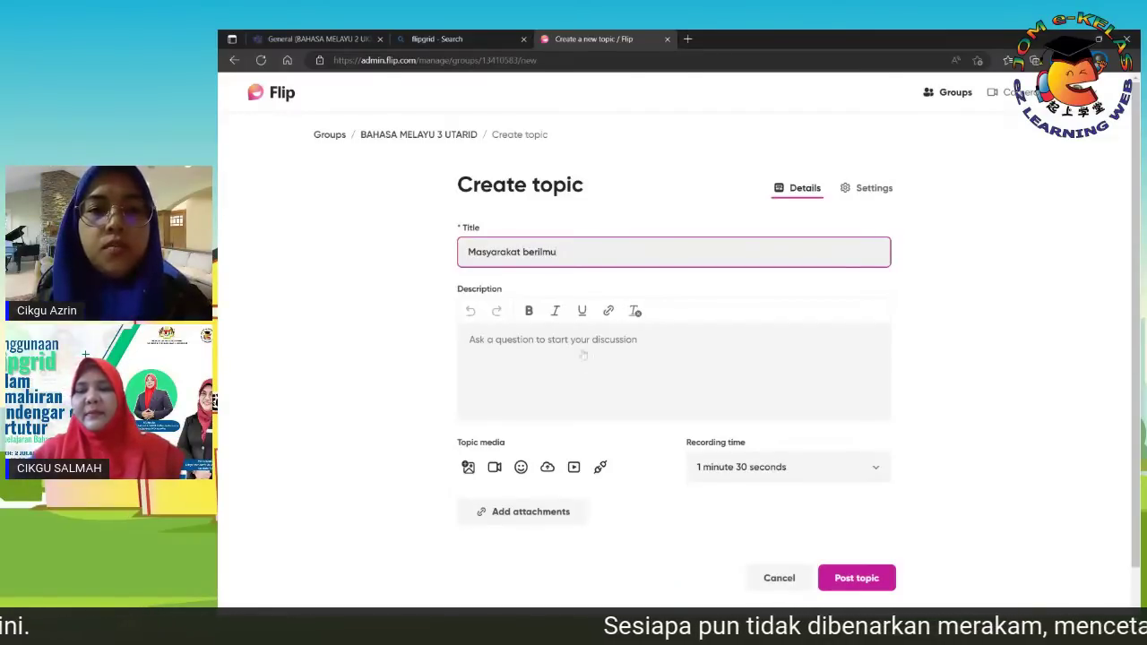
Begin the topic description with "Perbincangan telah dilakukan dalam kelas".
click(583, 354)
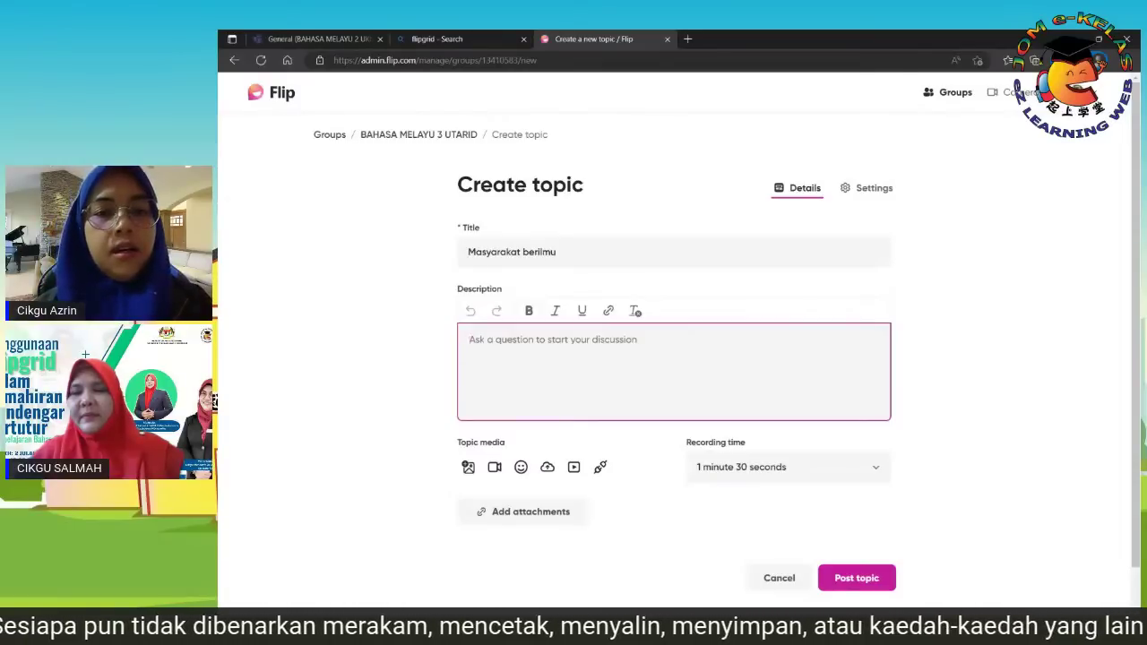
text(Perb)
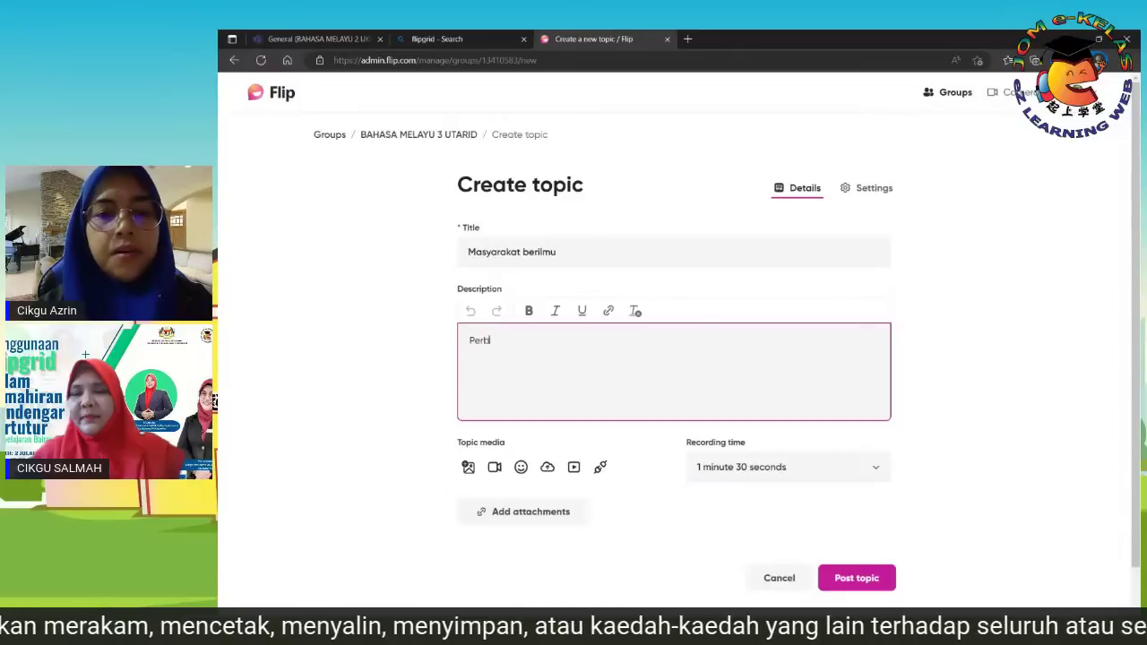
key(BackSpace)
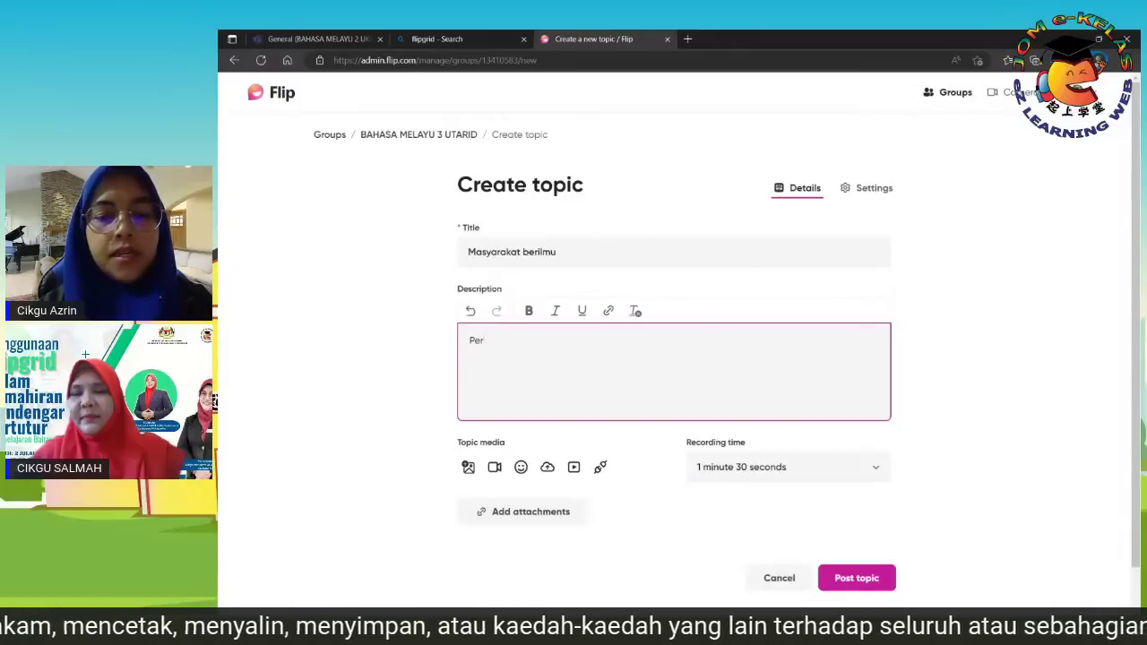
text(bincangan telah dila)
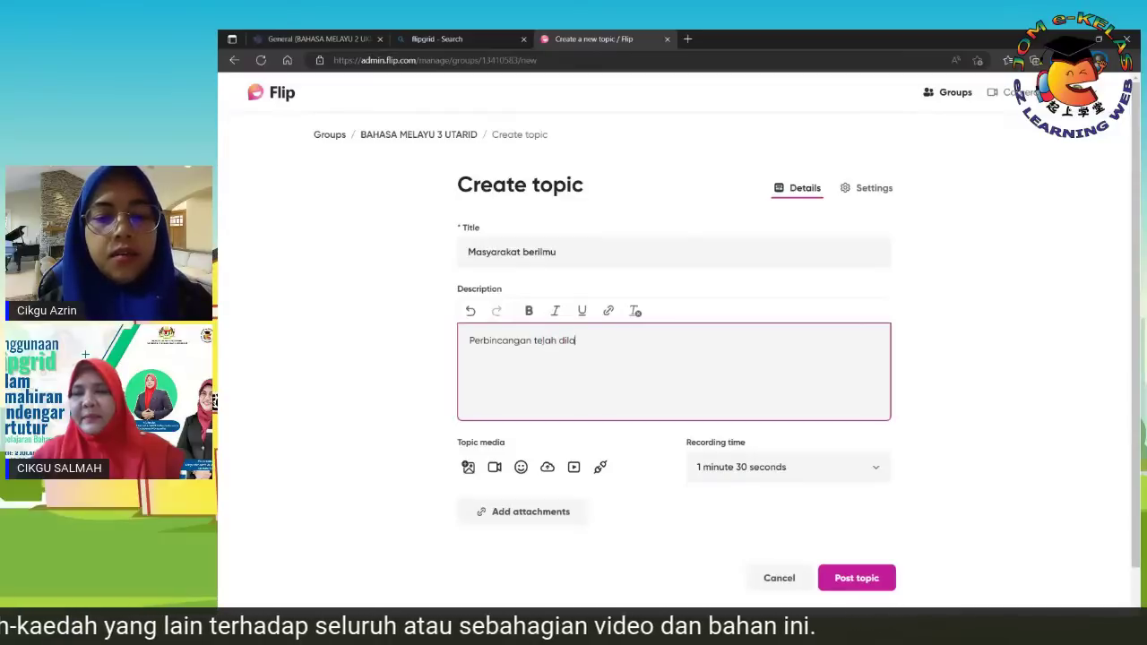
text(kukan dalam kelas)
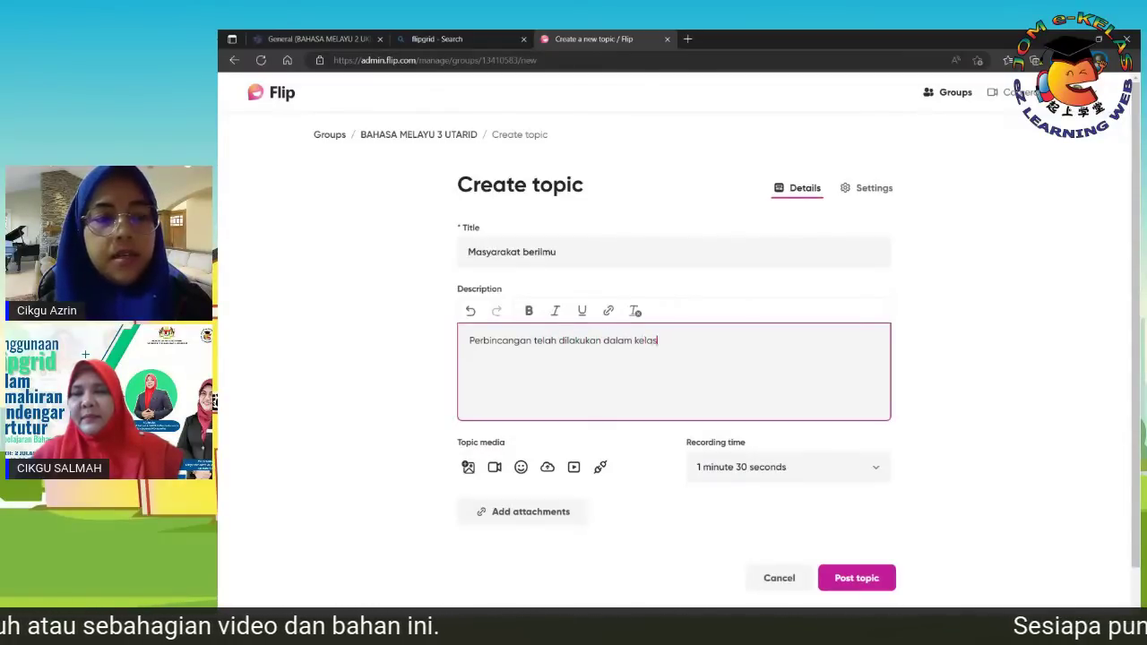
Continue the description with a second sentence, "Murid diminta lakonkan dialog yang telah dihasilkan".
text(. Muri)
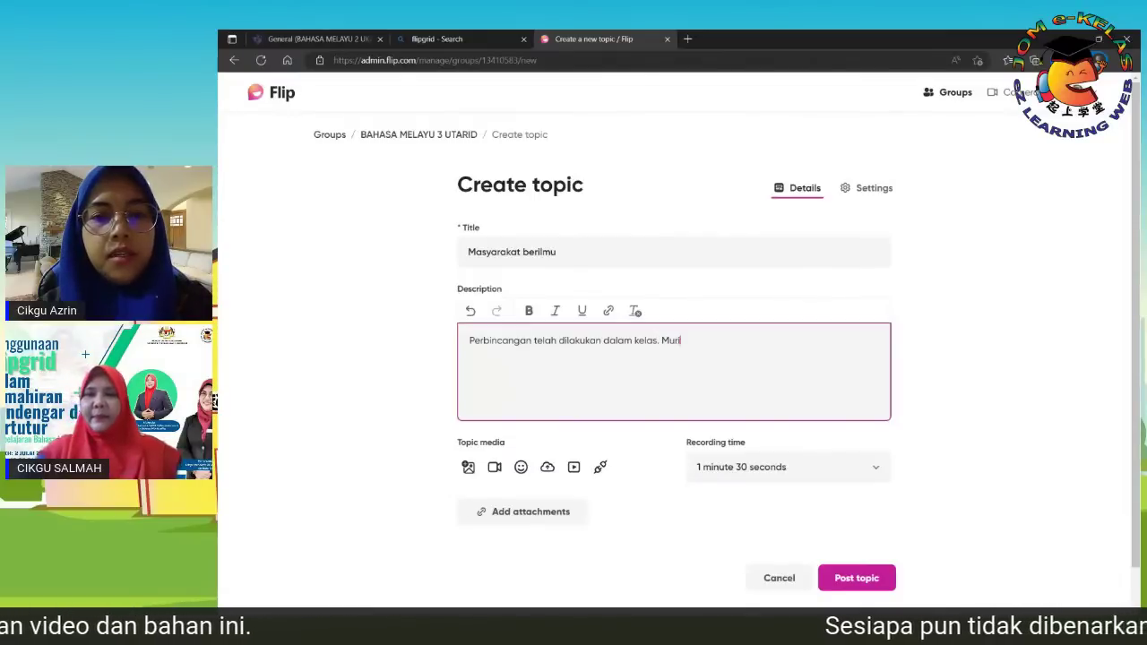
text(d diminya)
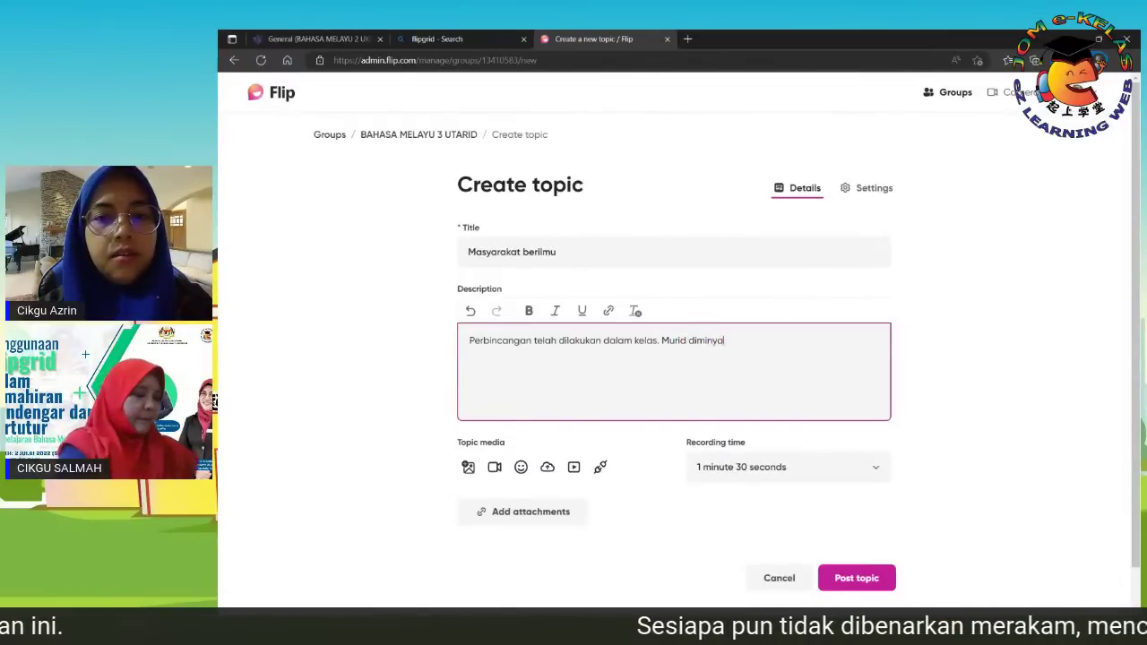
key(BackSpace)
key(BackSpace)
key(BackSpace)
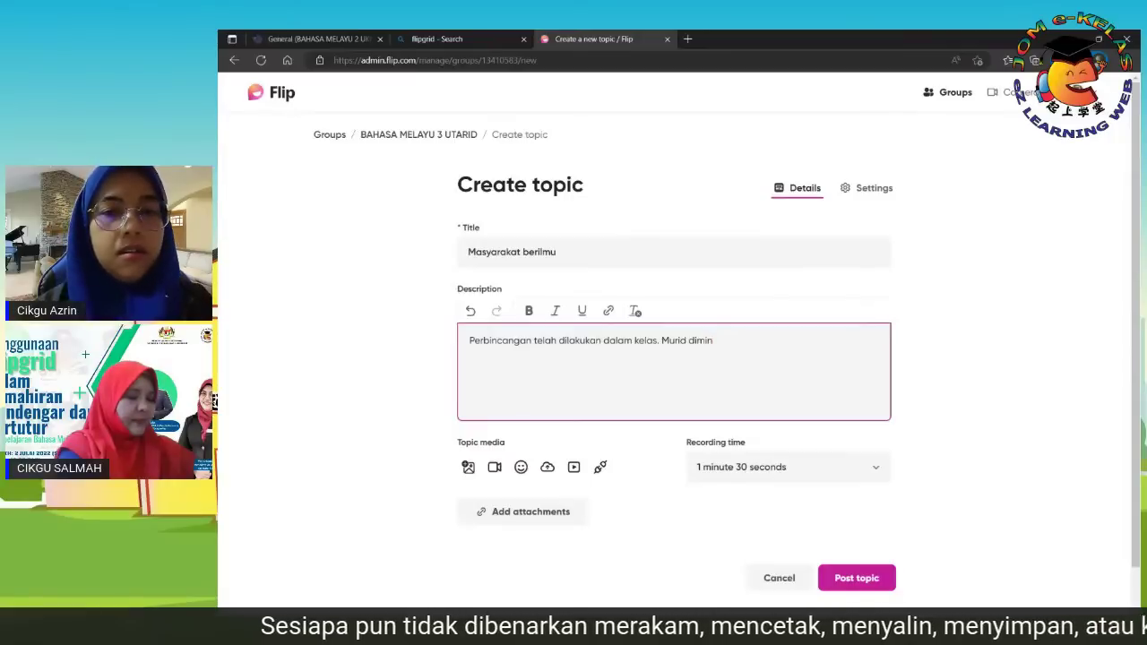
text(ta lak)
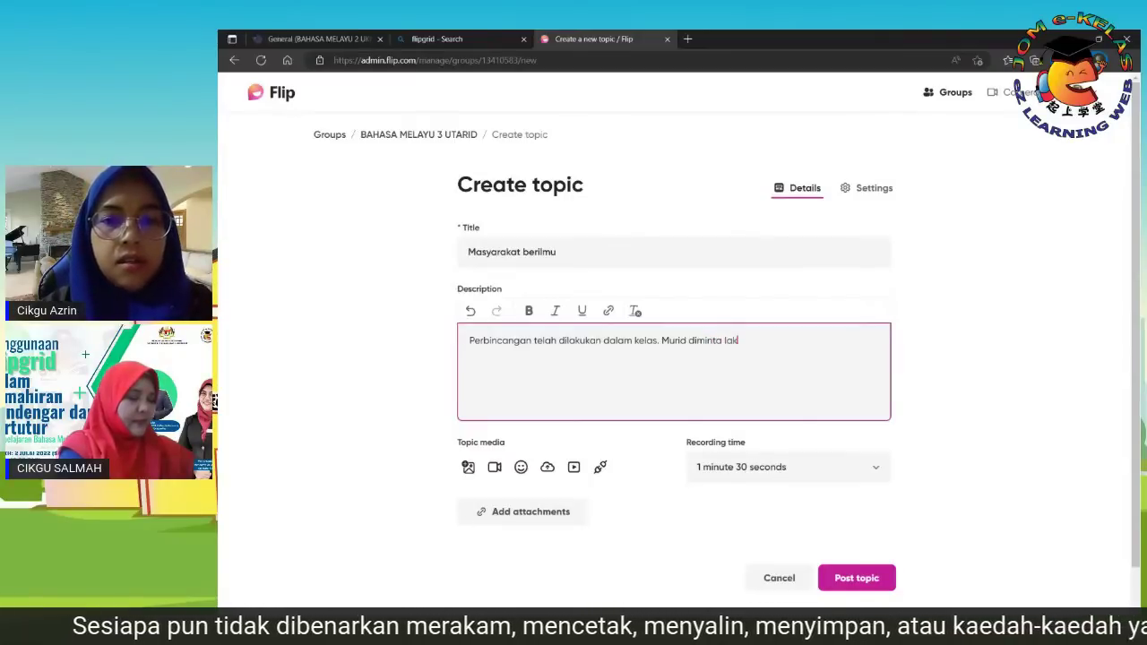
text(an )
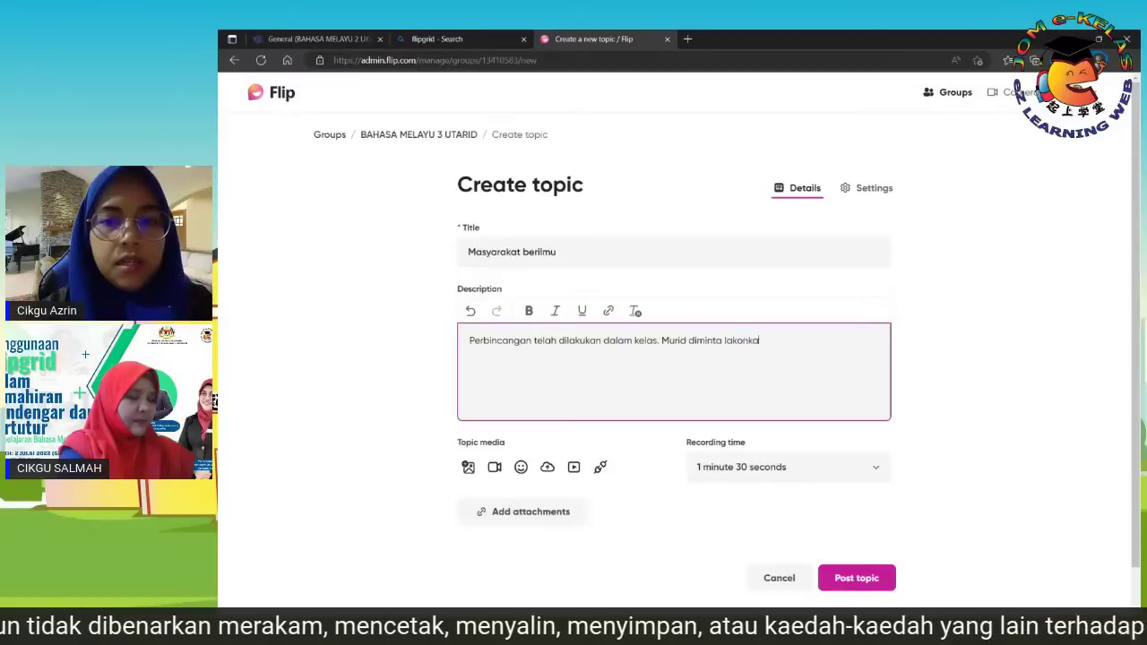
text(dialog)
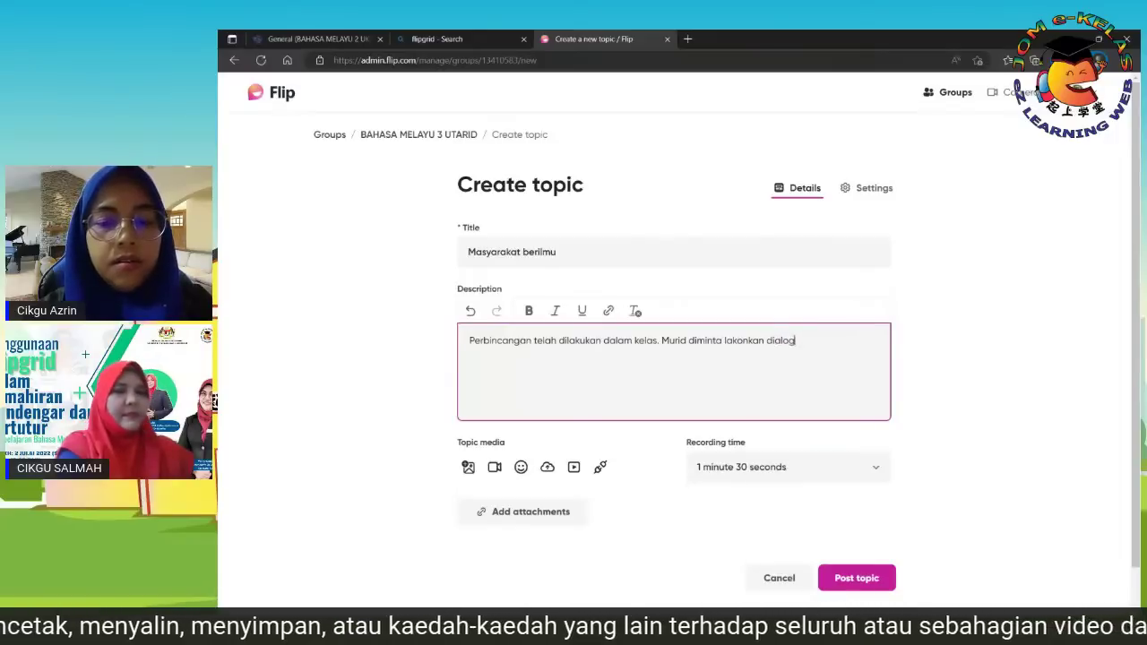
text( yang telah)
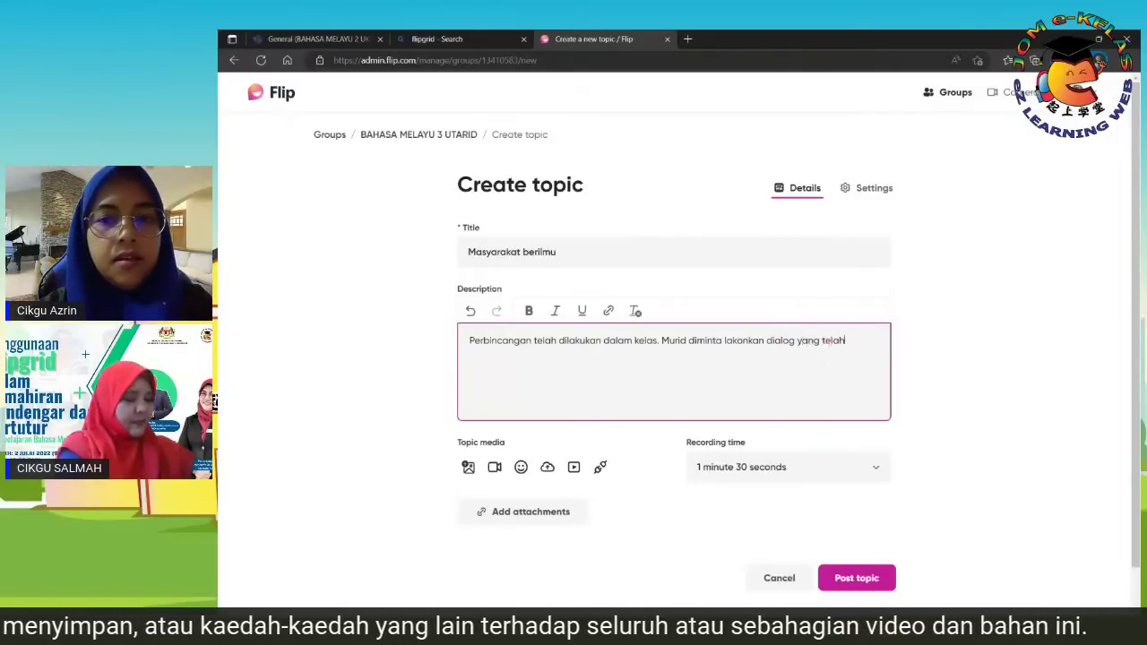
text( dihasi)
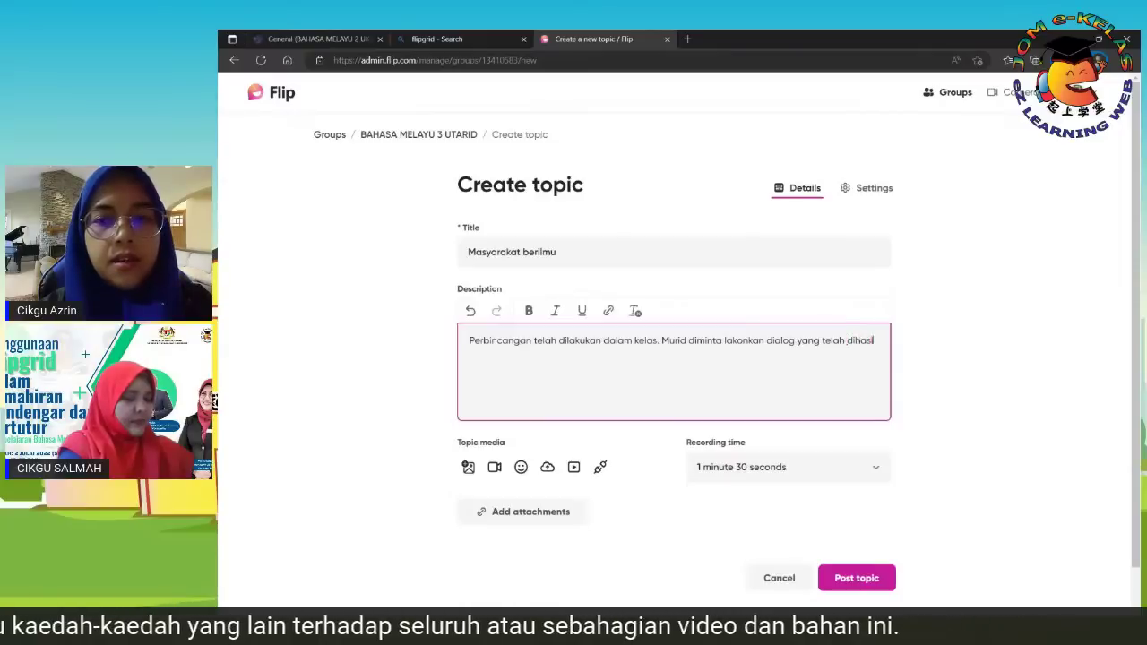
text(lkan)
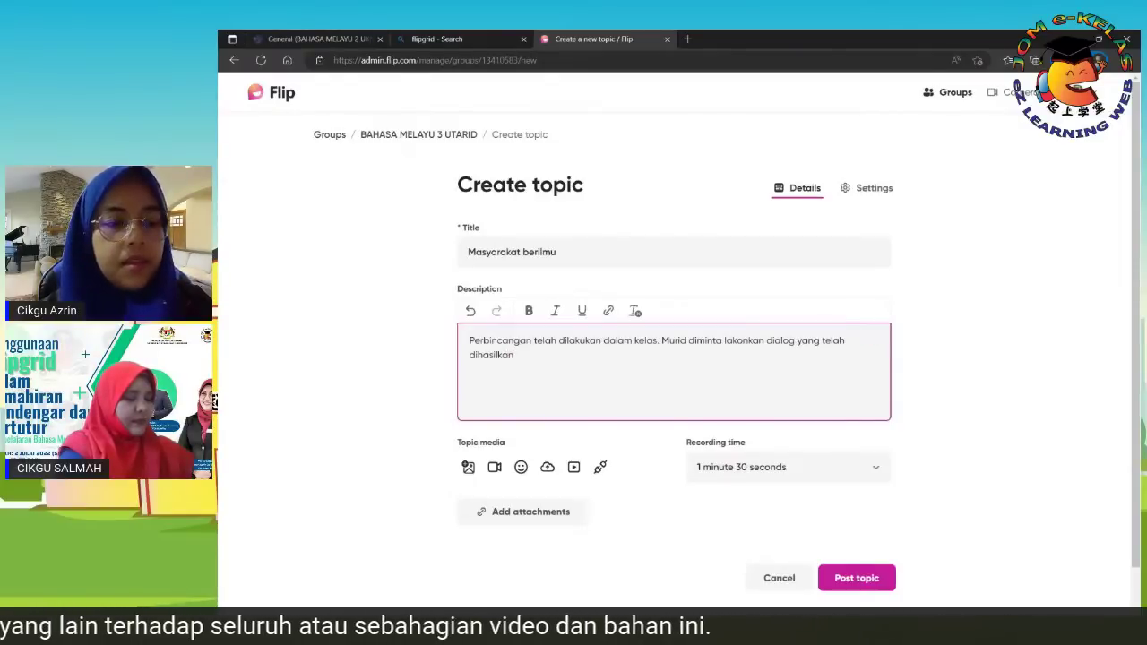
Finish the description with "beri respon terhadap soalan. Rujuk buku teks ms 13".
text(. ber)
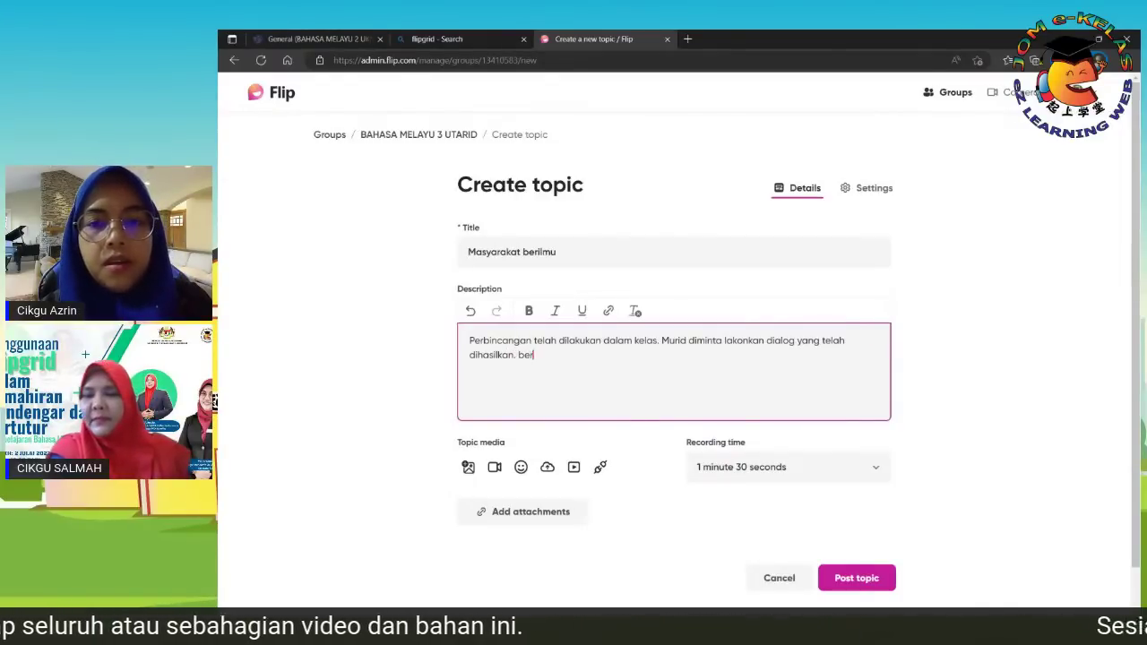
text(i resp)
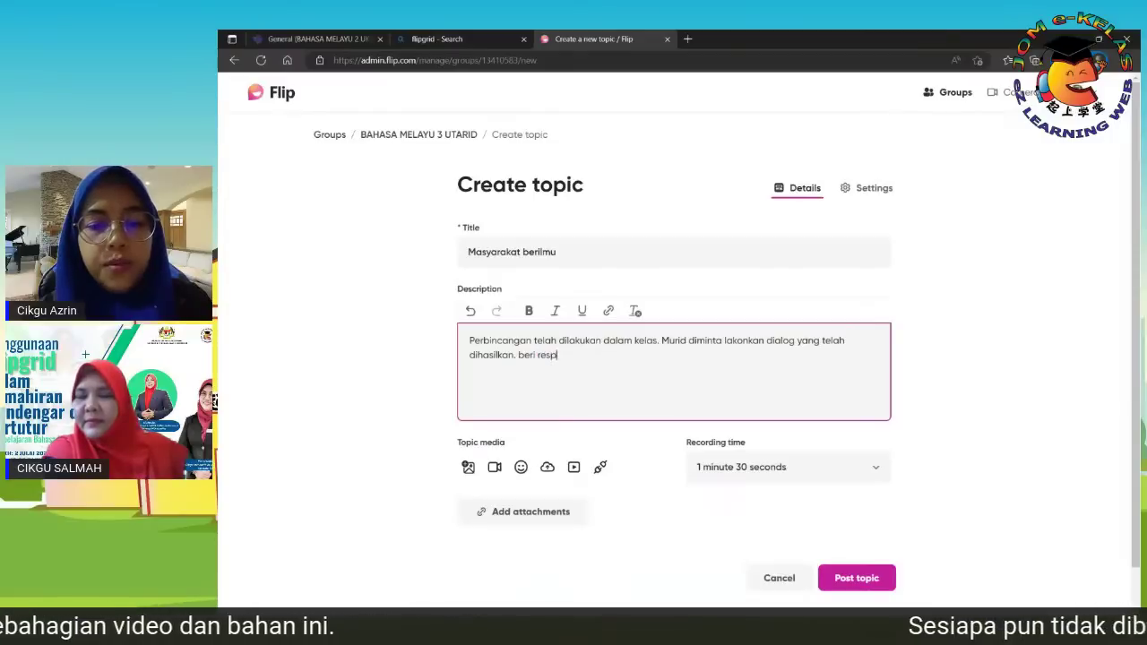
text(on terhadap soalan. Rujuk)
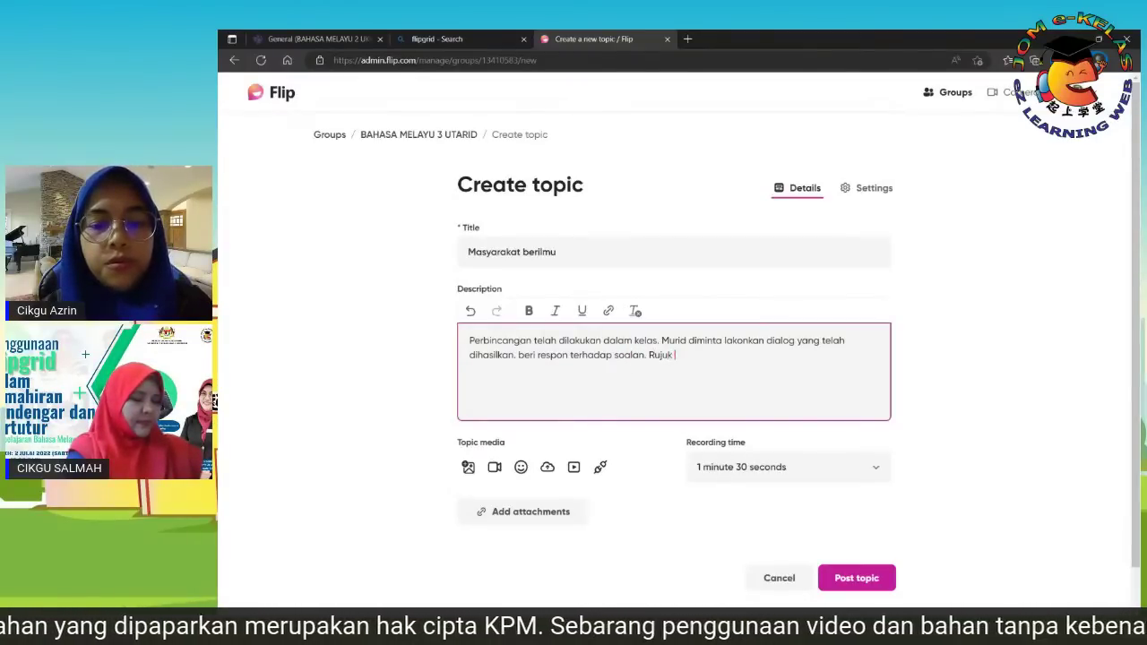
text( buk)
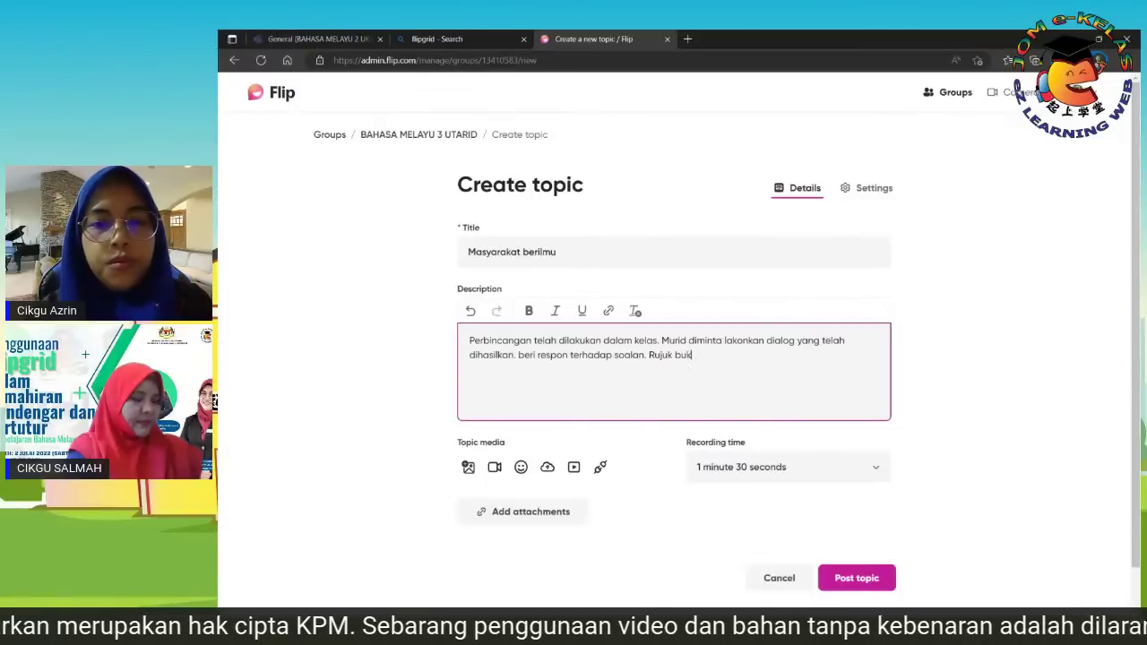
text(u teks)
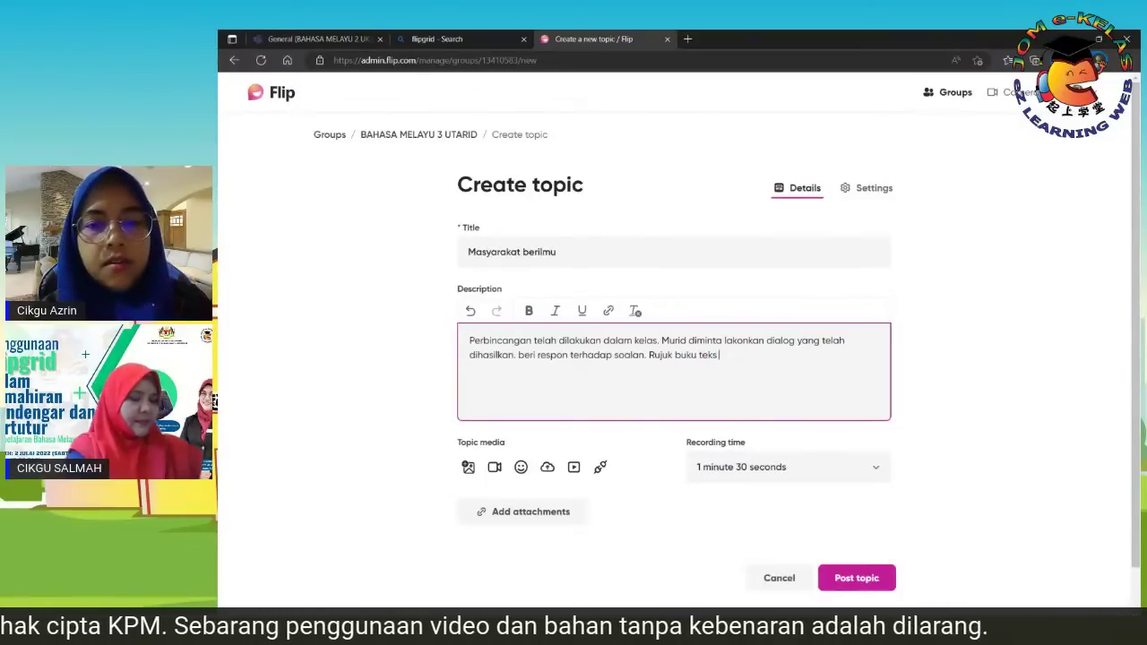
text( MS)
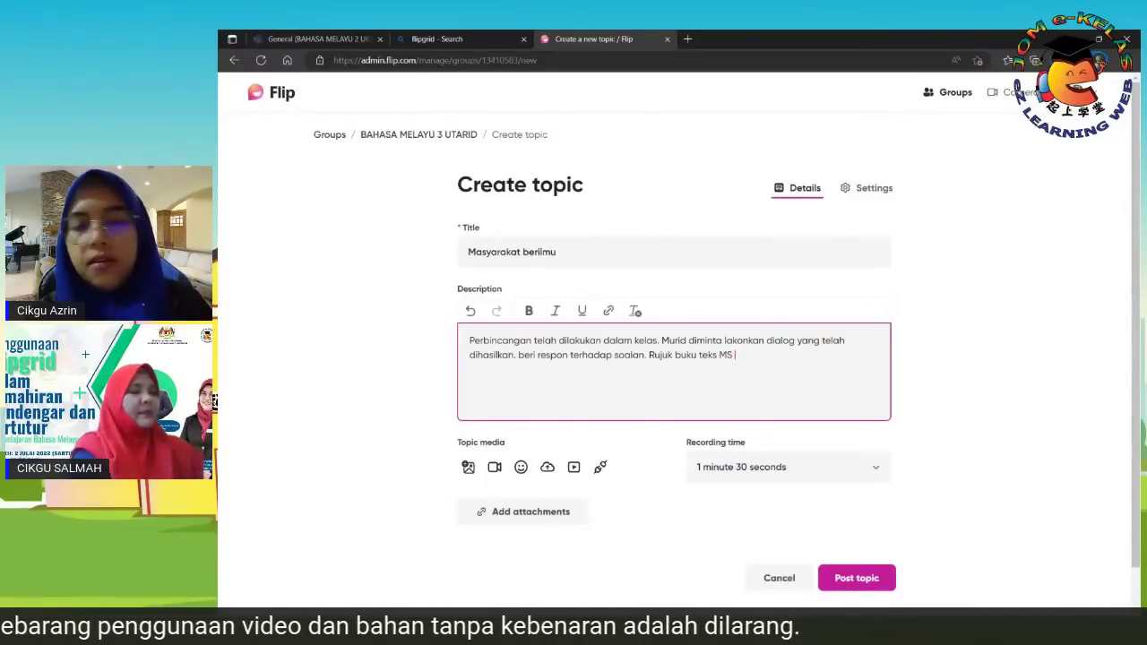
text(()
key(BackSpace)
key(BackSpace)
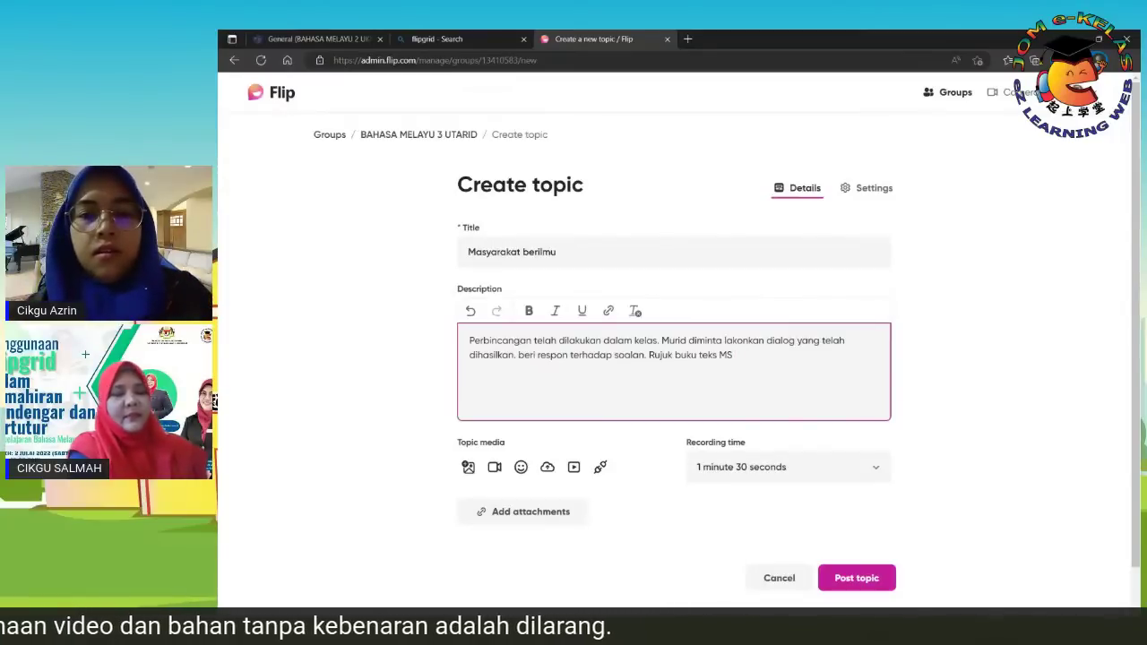
key(BackSpace)
text(ms)
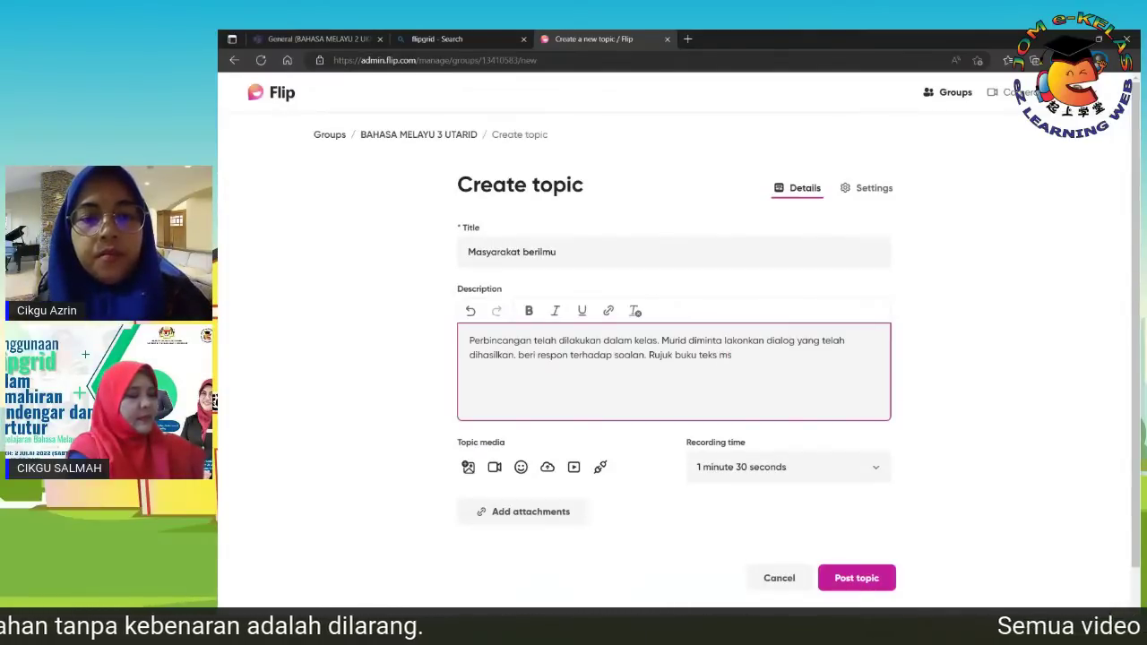
text( 13)
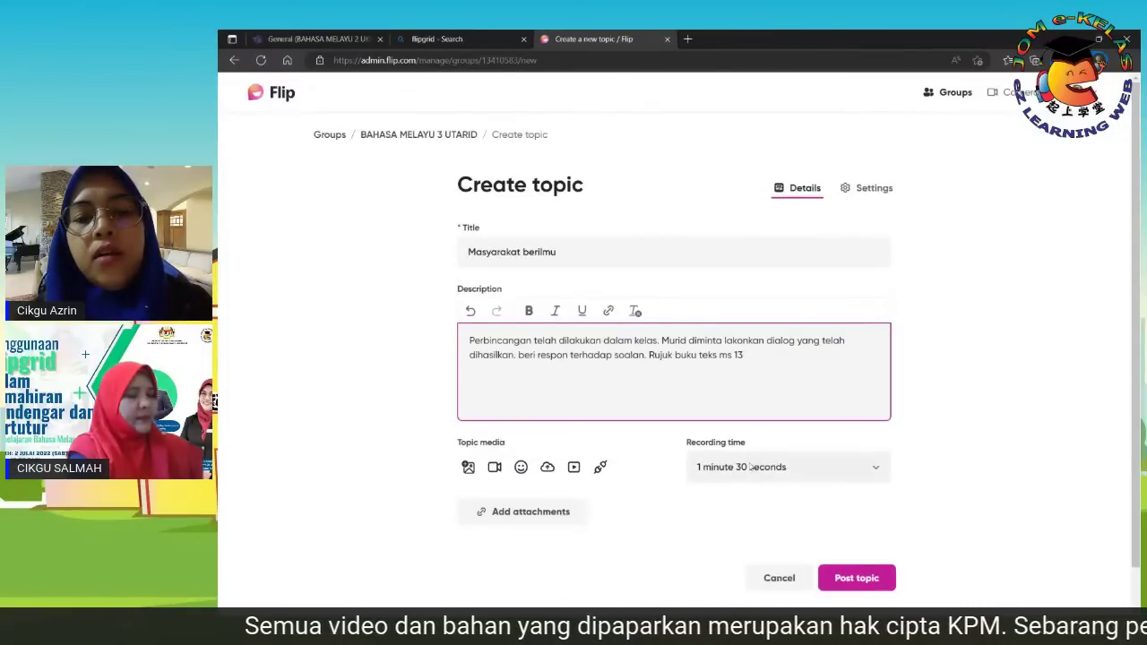
Choose a recording time of 1 minute 30 seconds for the topic and post it.
click(876, 467)
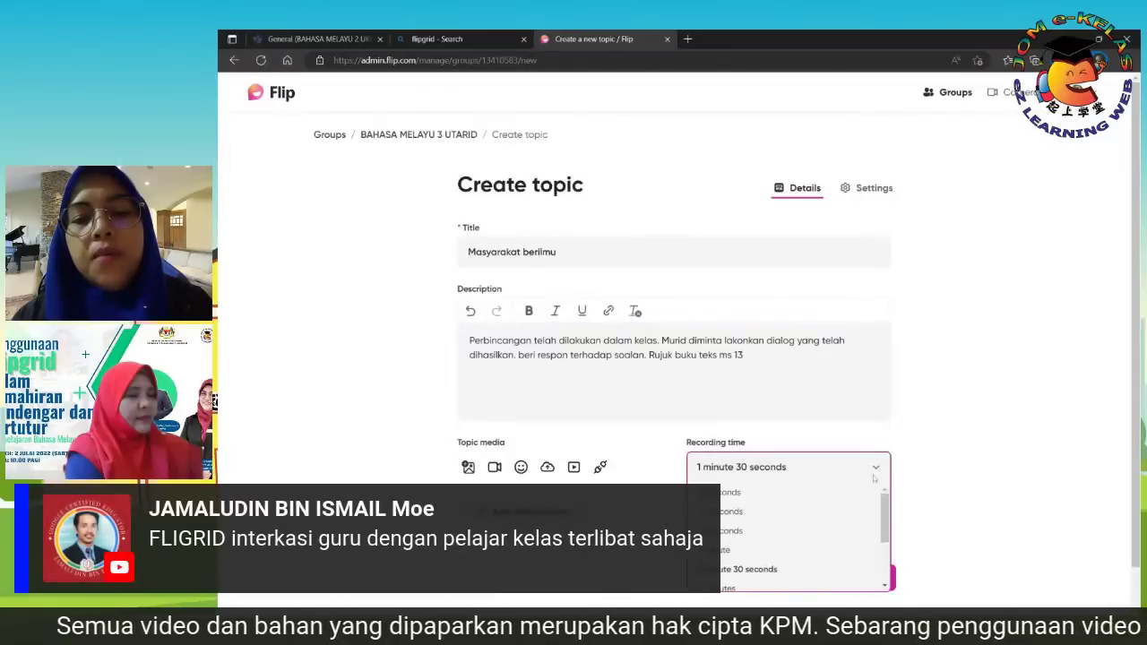
scroll(795, 576, down, 1)
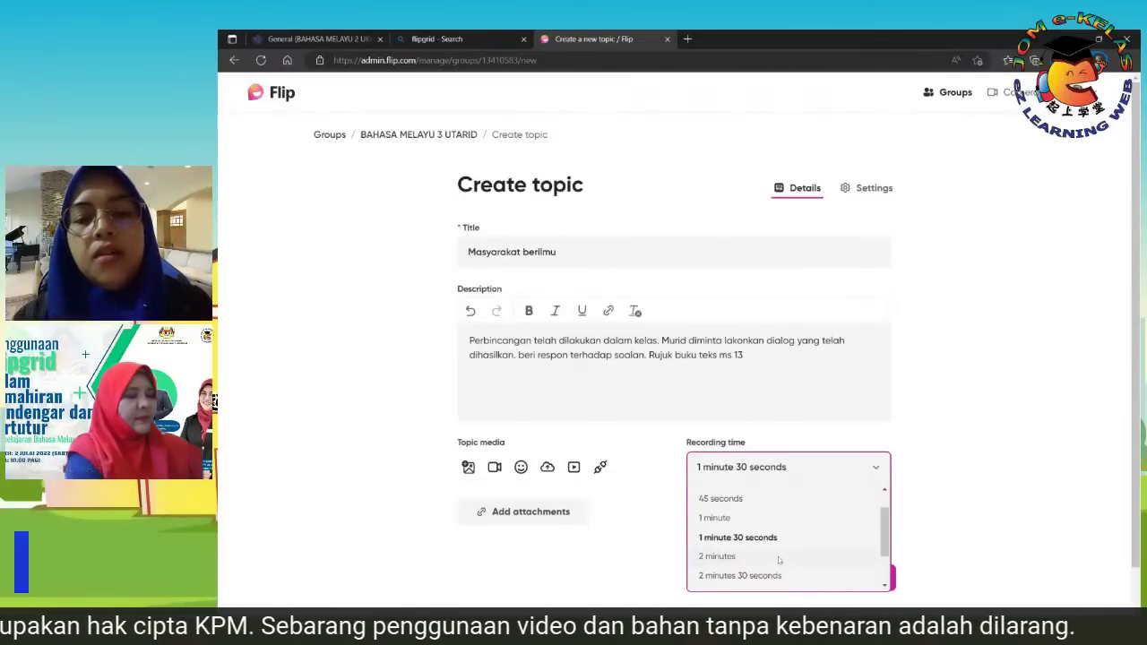
click(738, 538)
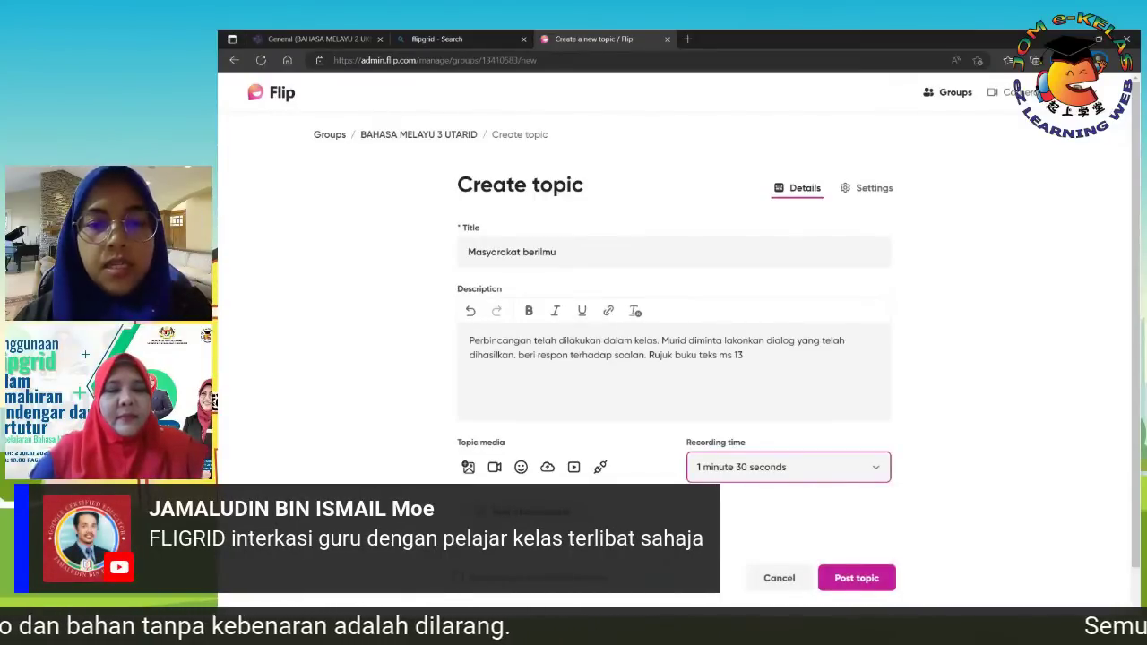
scroll(673, 552, down, 1)
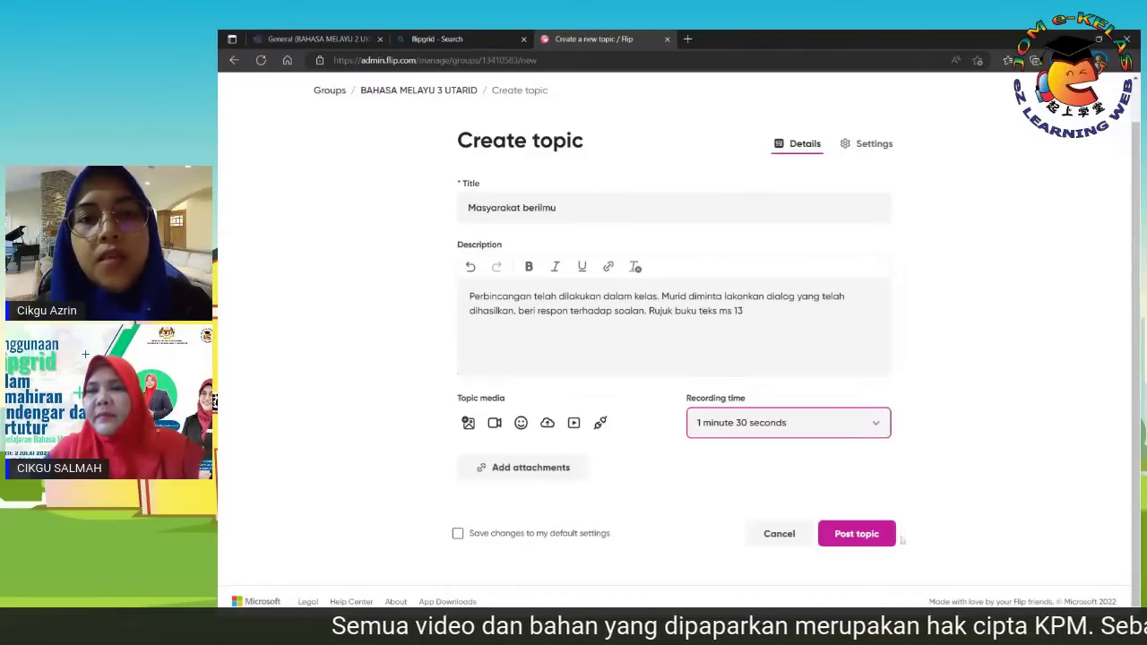
click(862, 535)
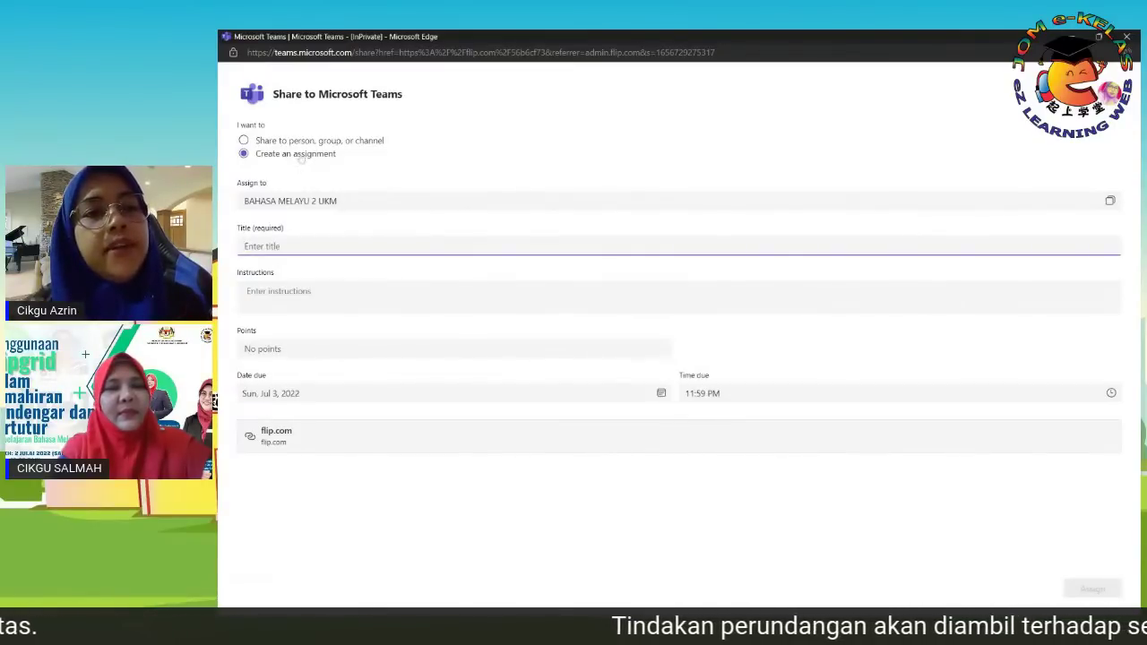
Address the Teams assignment to the class BAHASA MELAYU 2 UKM and title it "Masyarakat berilmu".
click(365, 202)
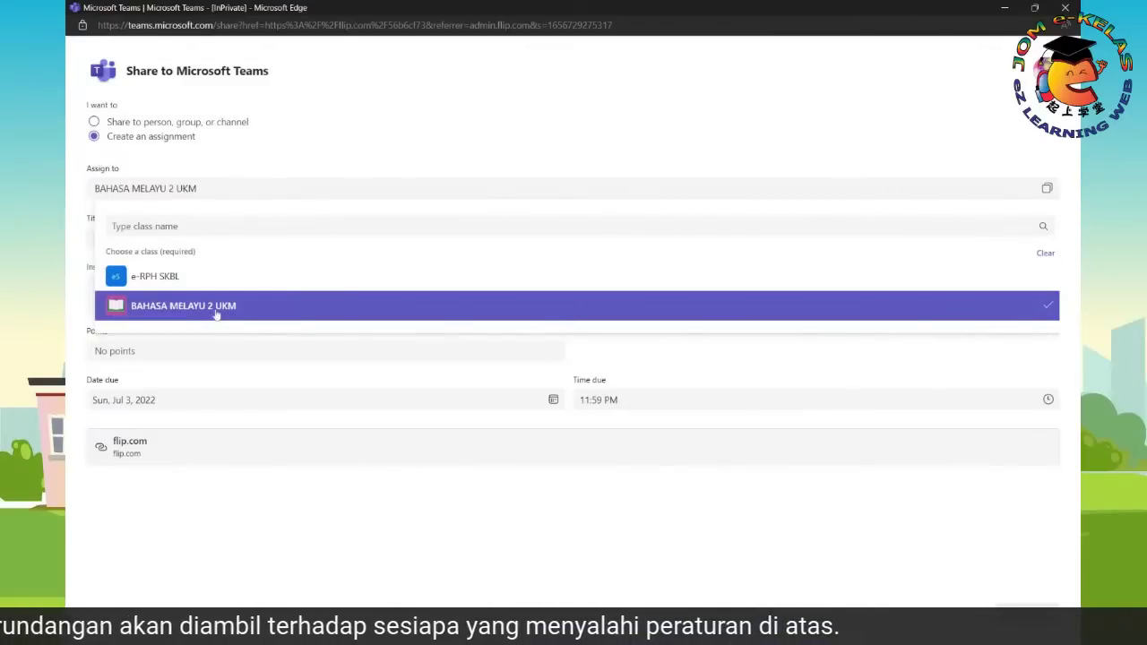
click(220, 170)
click(186, 239)
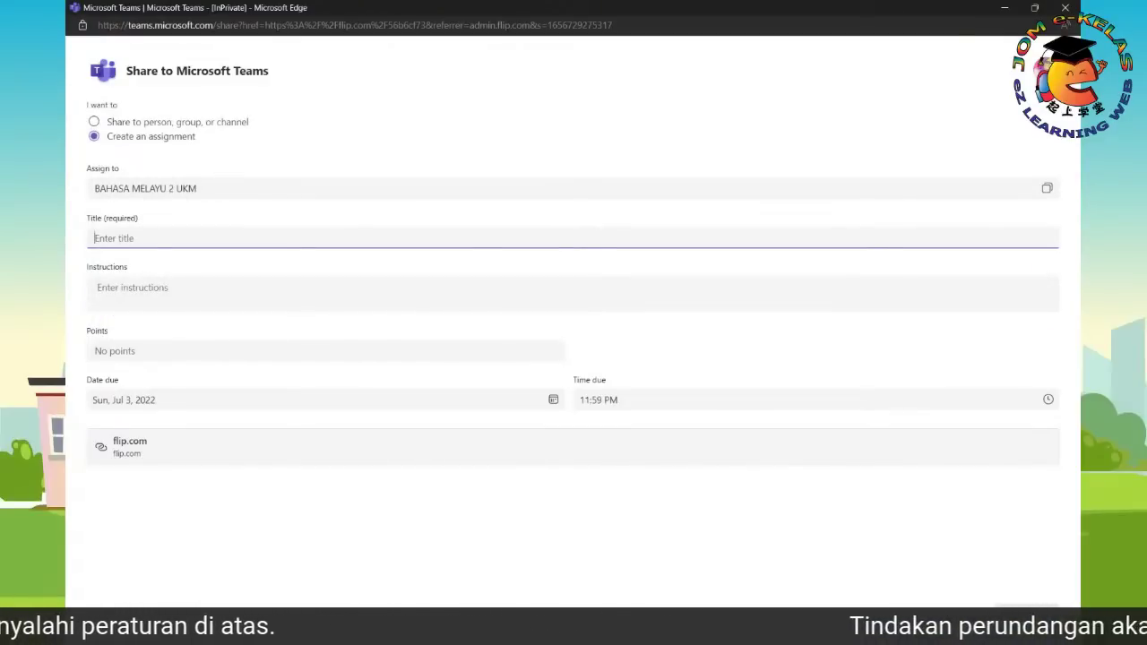
text(Ma)
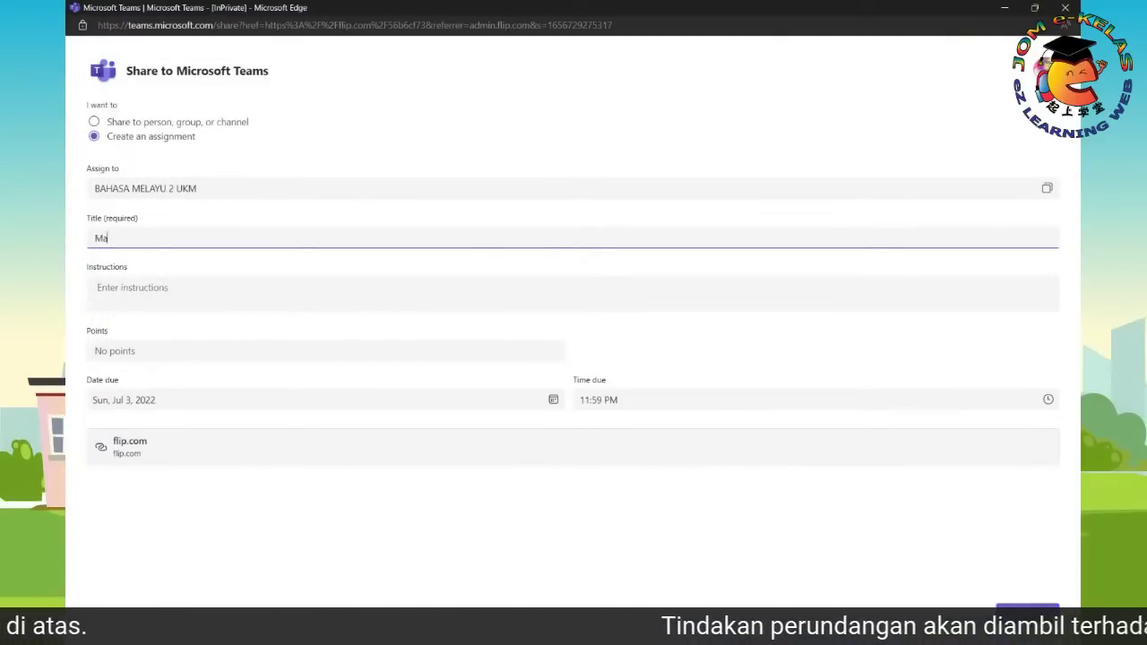
text(syra)
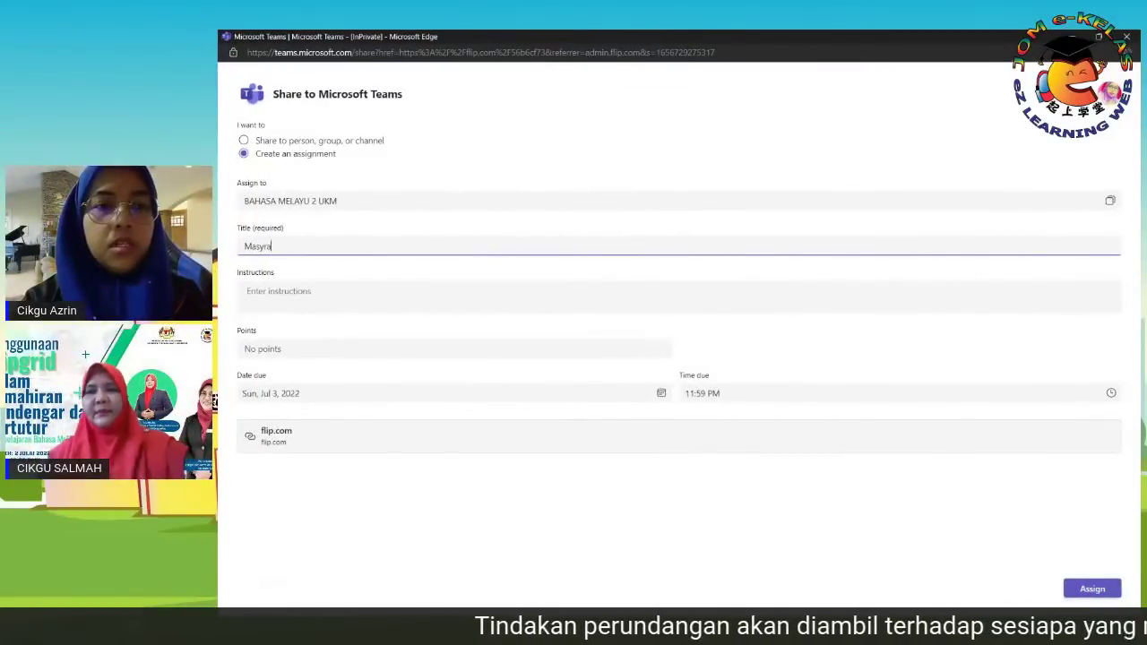
text(k)
key(BackSpace)
key(BackSpace)
key(BackSpace)
key(BackSpace)
text(yarakat b)
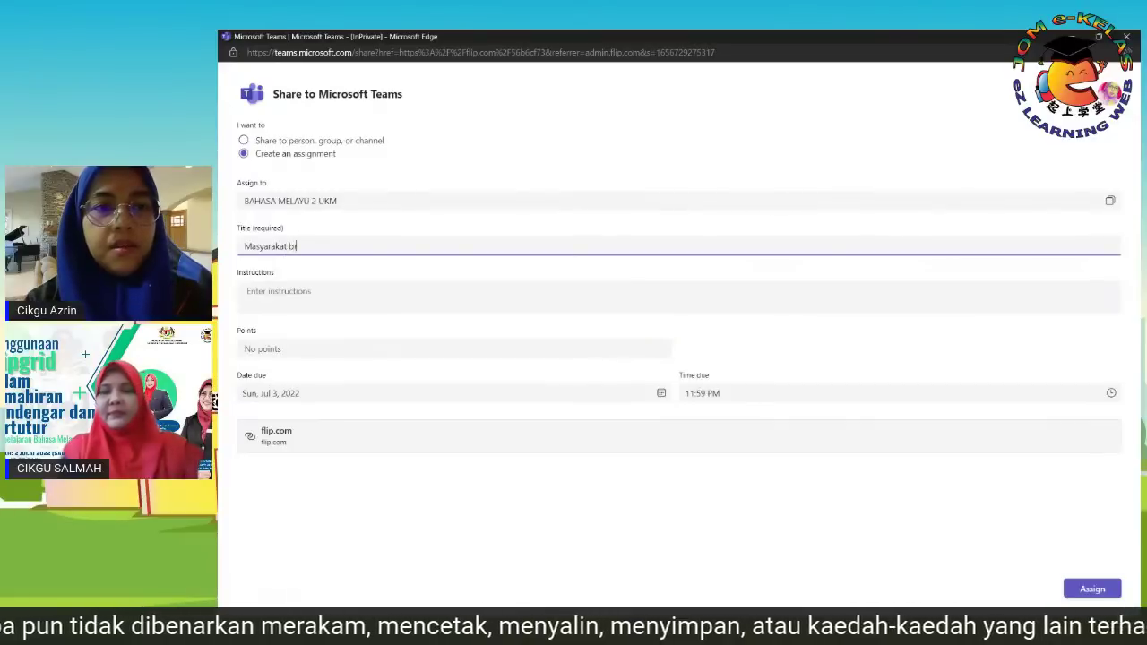
text(erilmu)
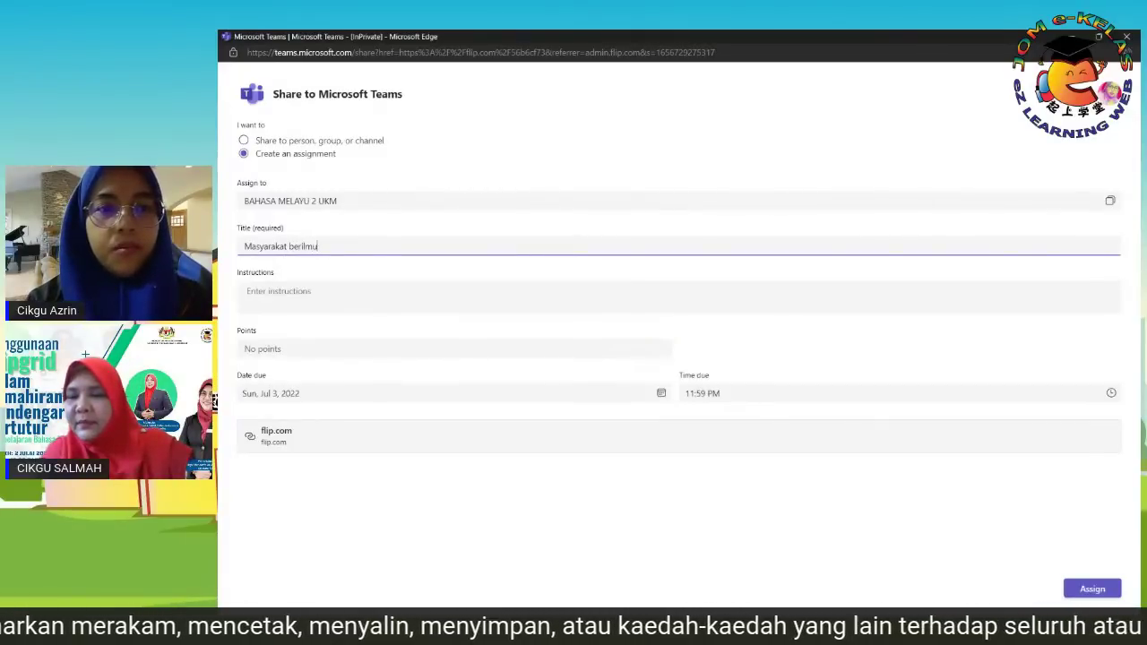
Leave the assignment instructions empty, set its points to 6 and assign it to the class.
click(278, 291)
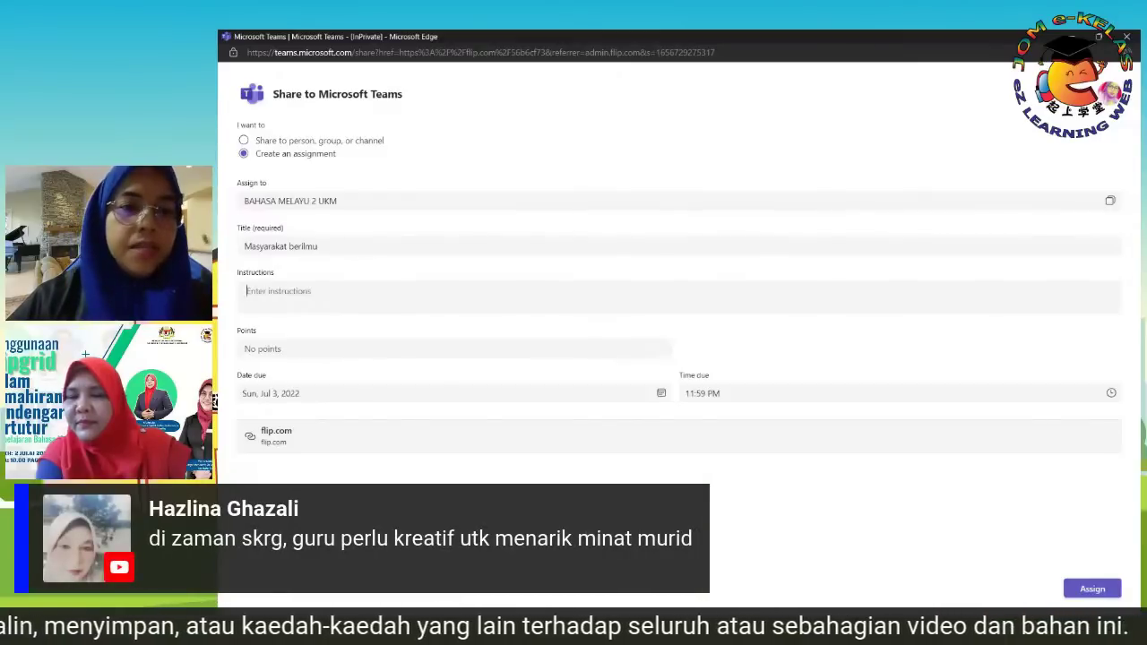
click(350, 354)
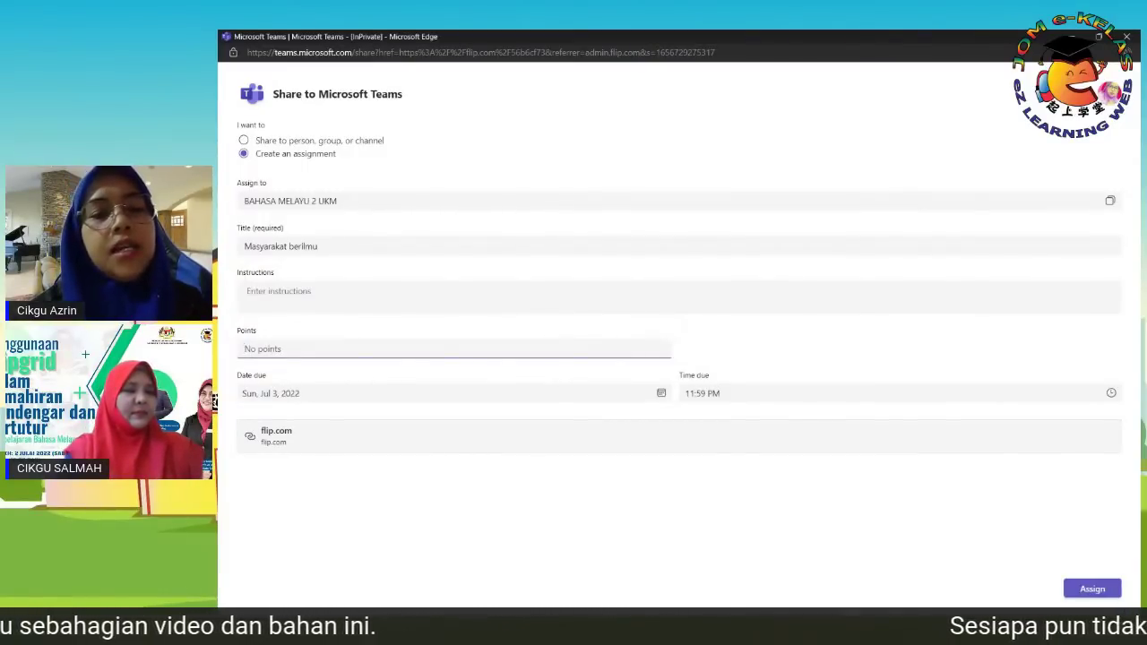
text(6)
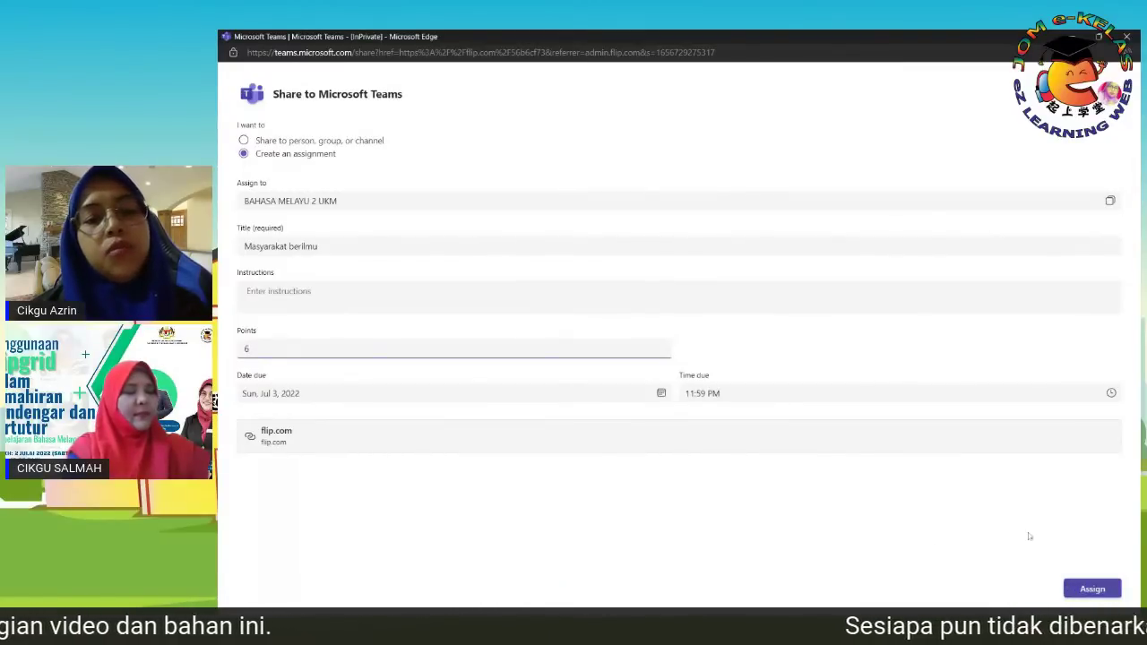
click(1095, 591)
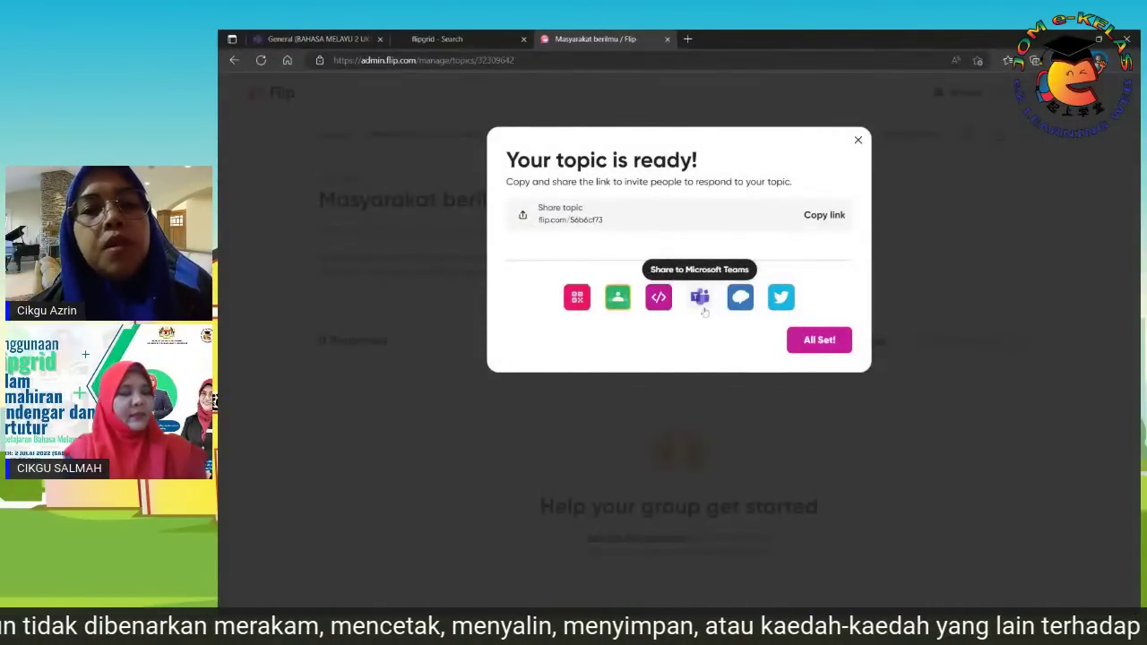
Dismiss the topic sharing dialog and open the response recorder from the topic's member view.
click(857, 139)
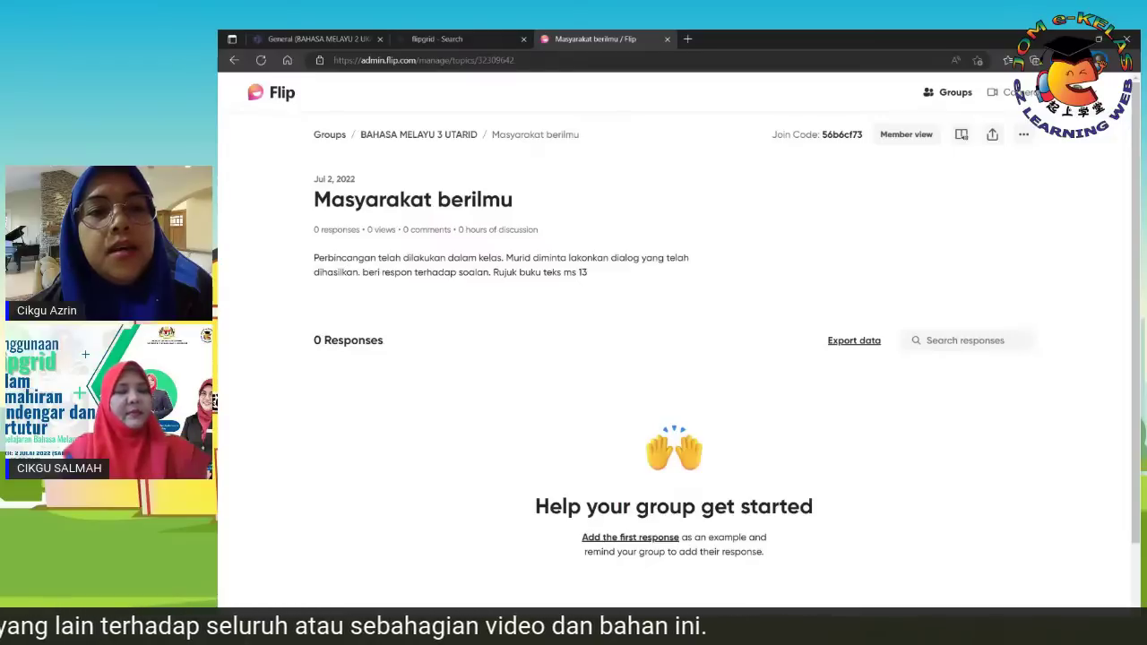
scroll(806, 358, down, 1)
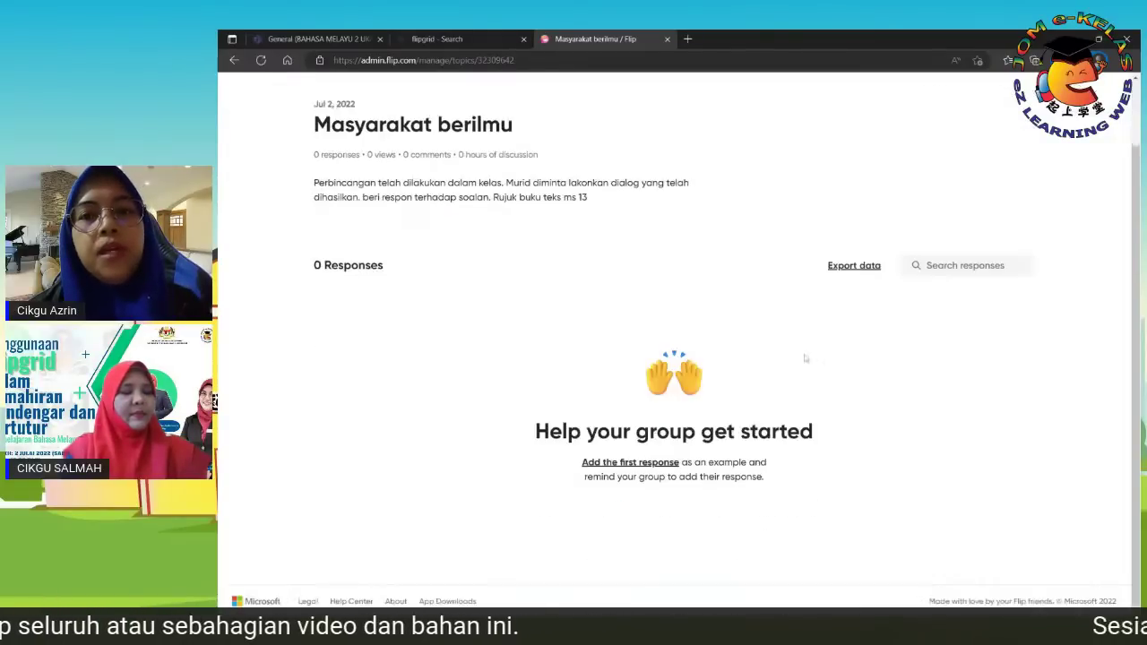
scroll(806, 358, up, 1)
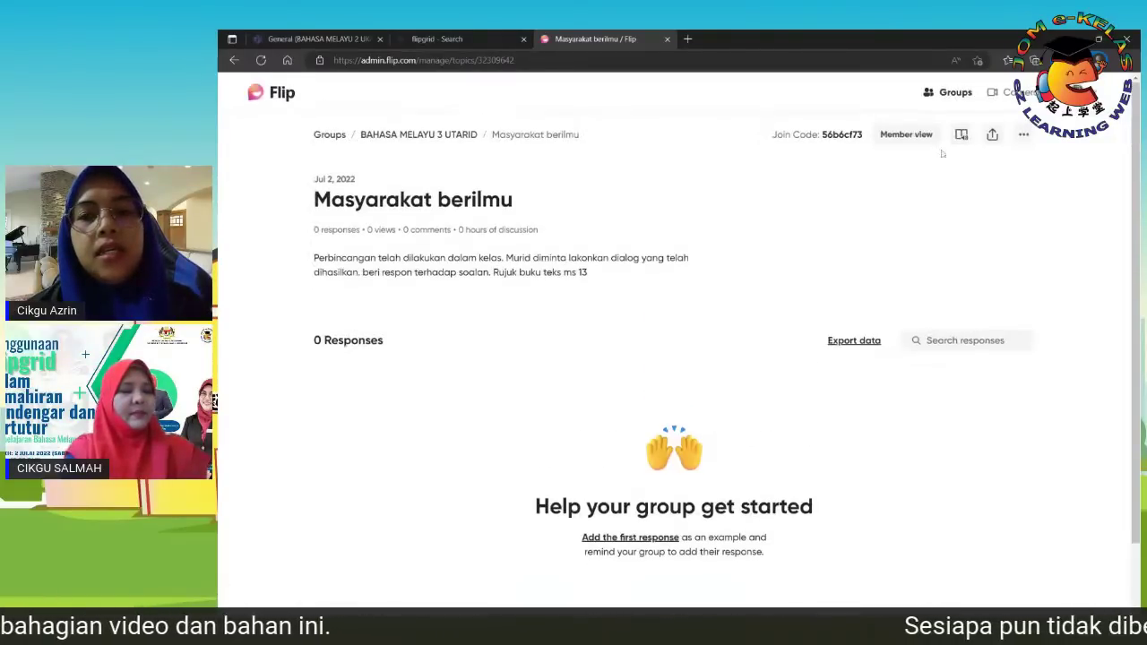
click(906, 135)
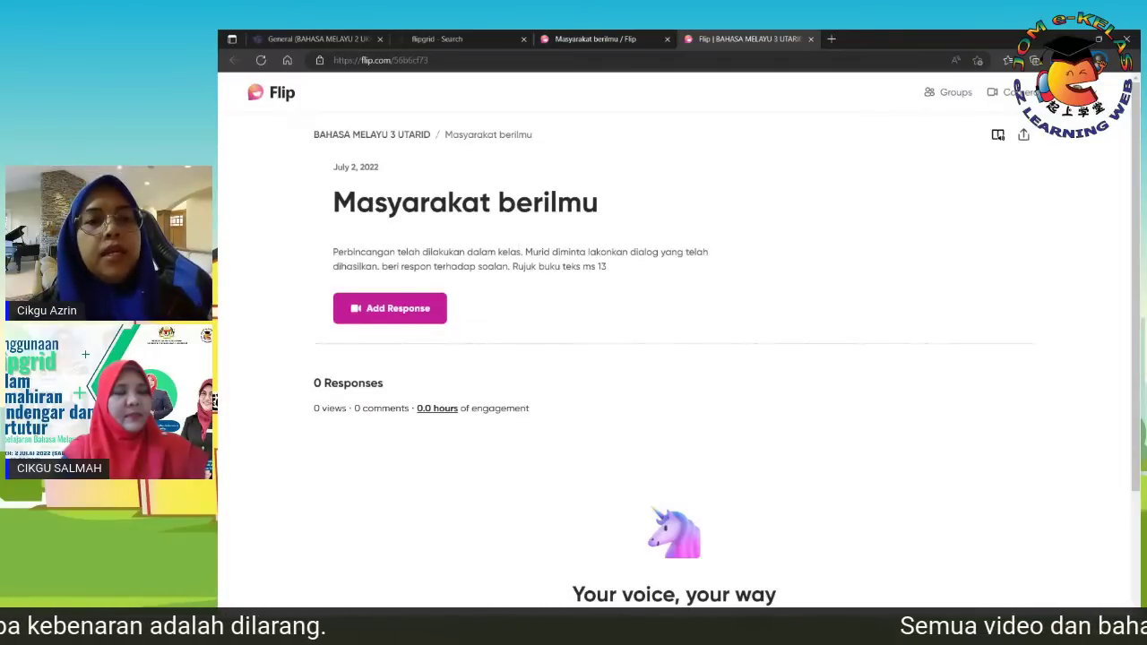
click(394, 310)
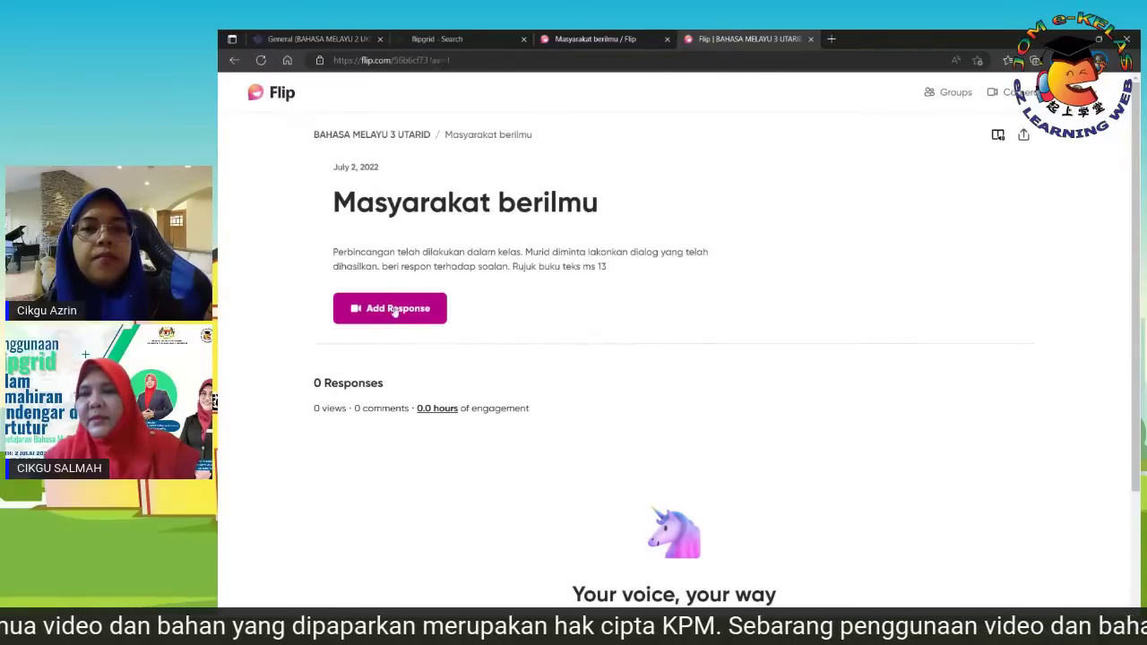
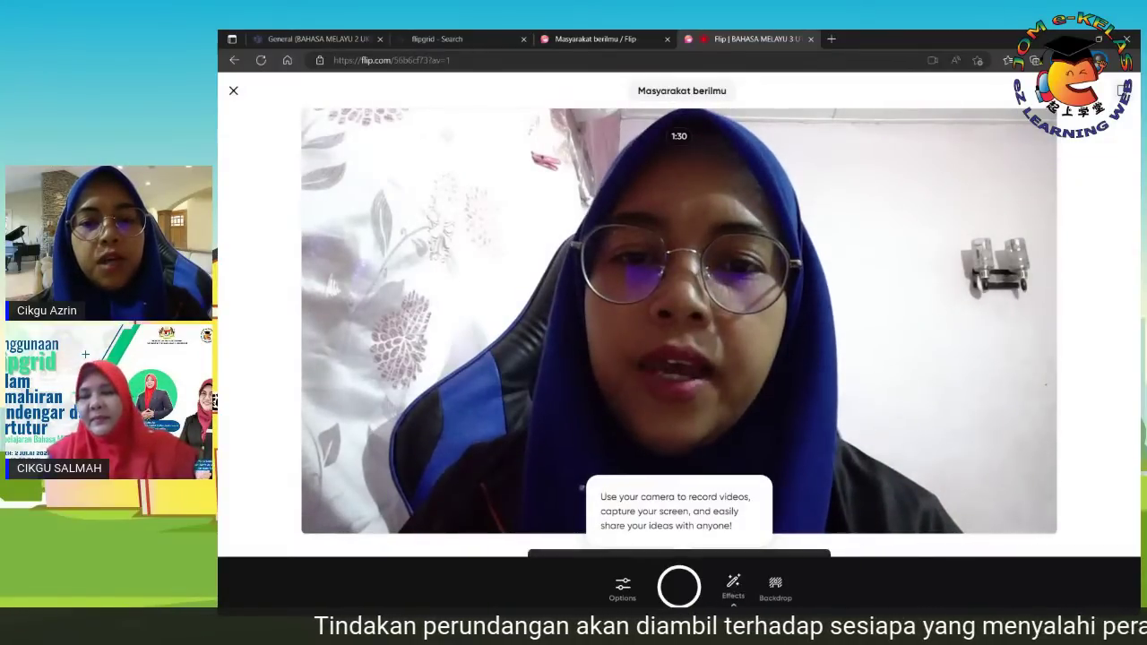
Examine the Effects and Backdrop choices offered in the response recorder, leaving none applied.
click(734, 587)
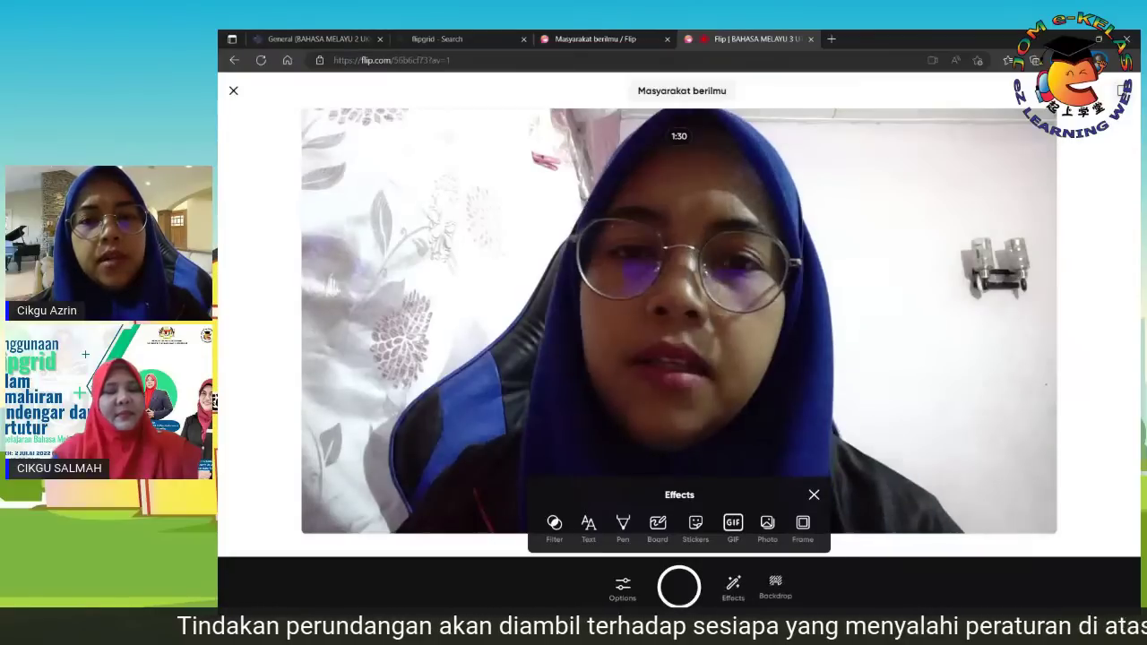
key(Escape)
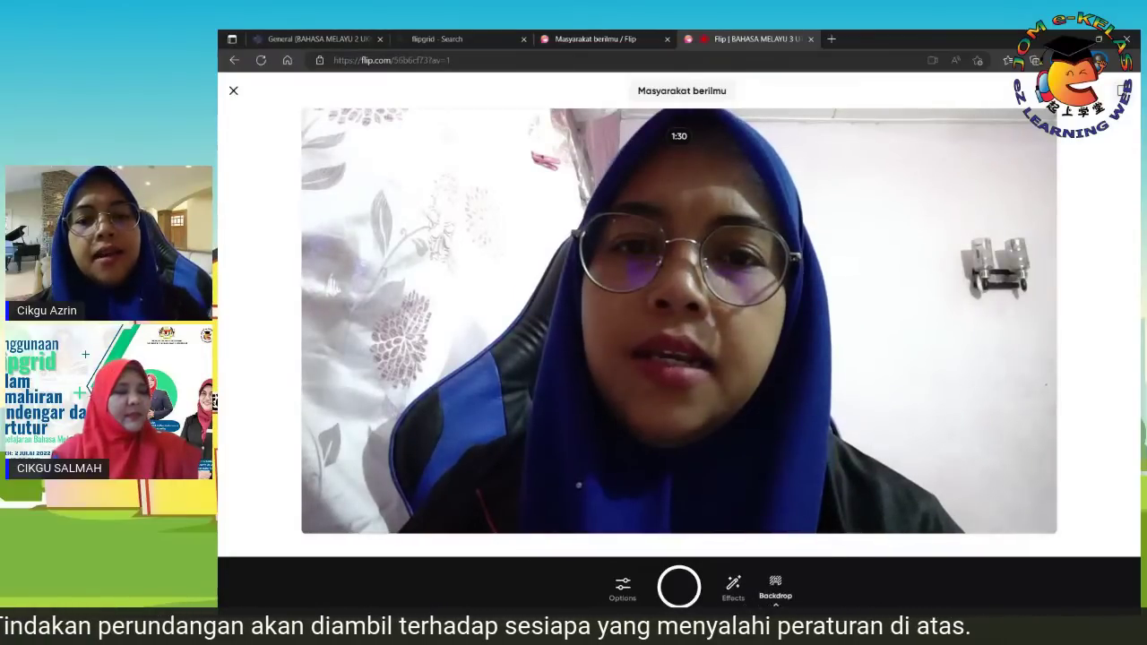
click(772, 584)
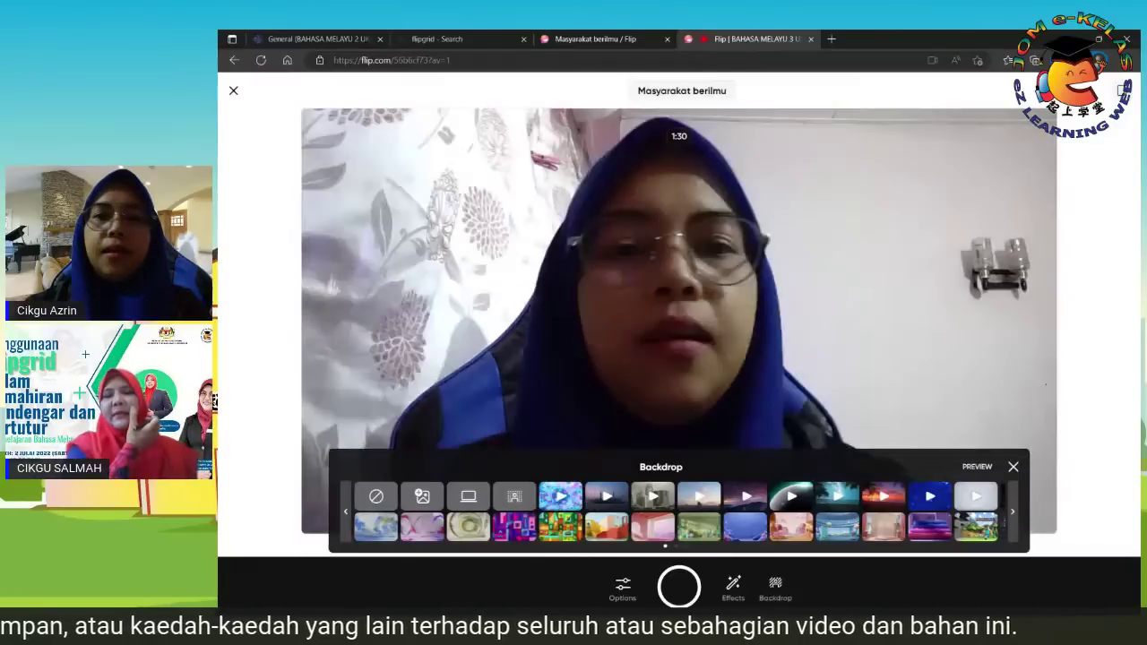
click(1012, 467)
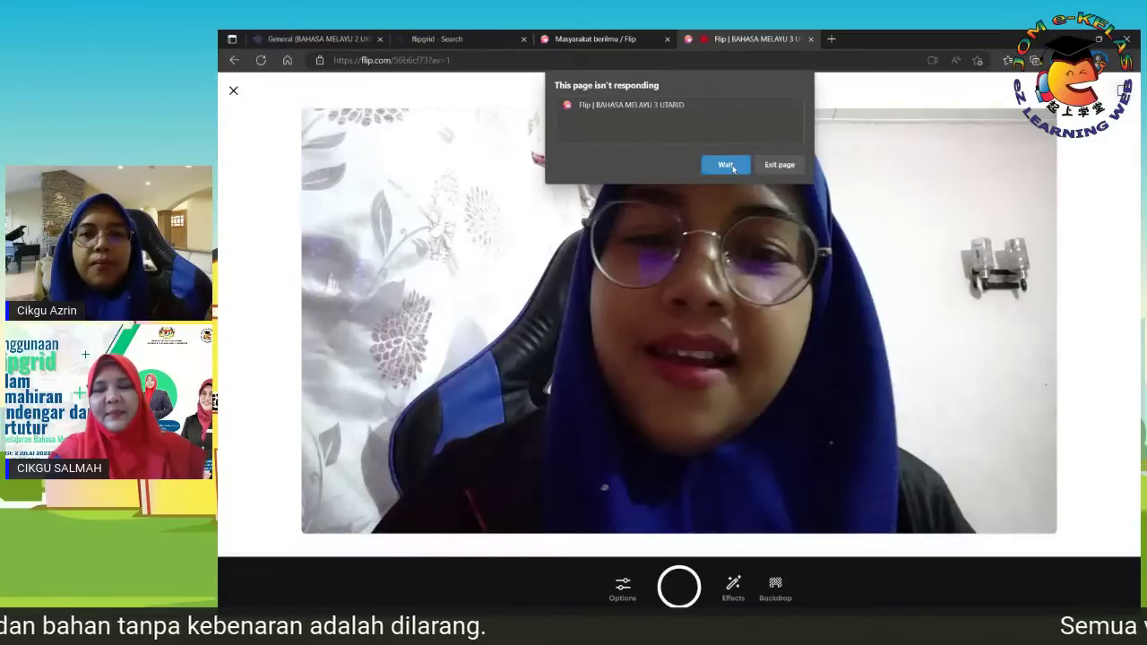
Exit the unresponsive recorder page and close its browser tab to return to the topic's management page.
click(725, 165)
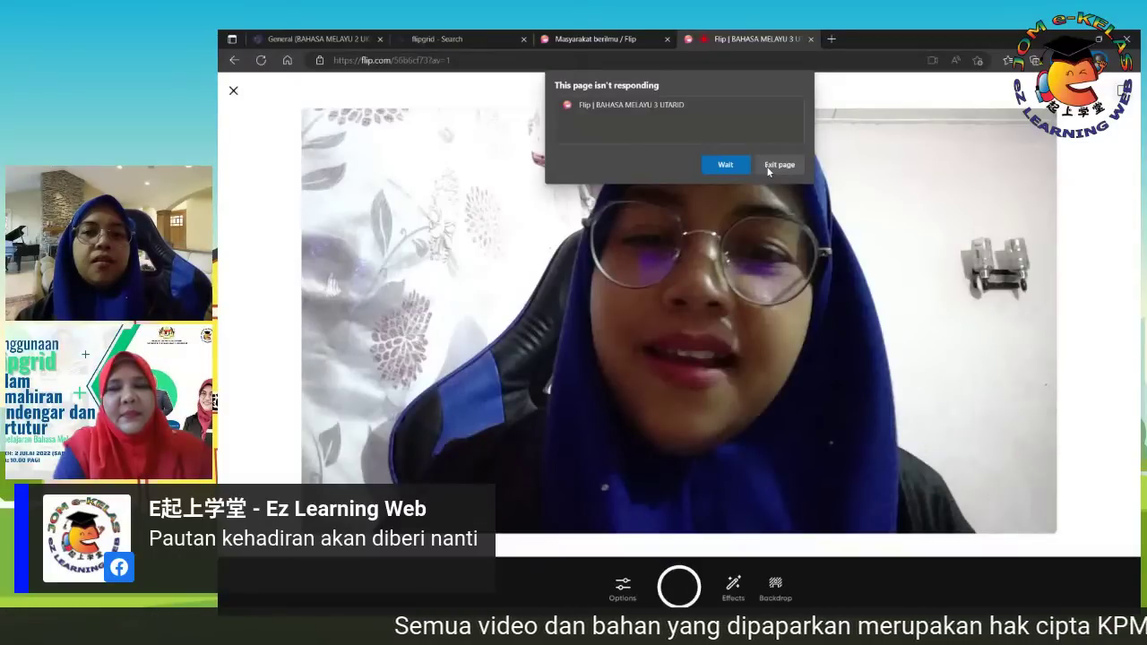
click(772, 166)
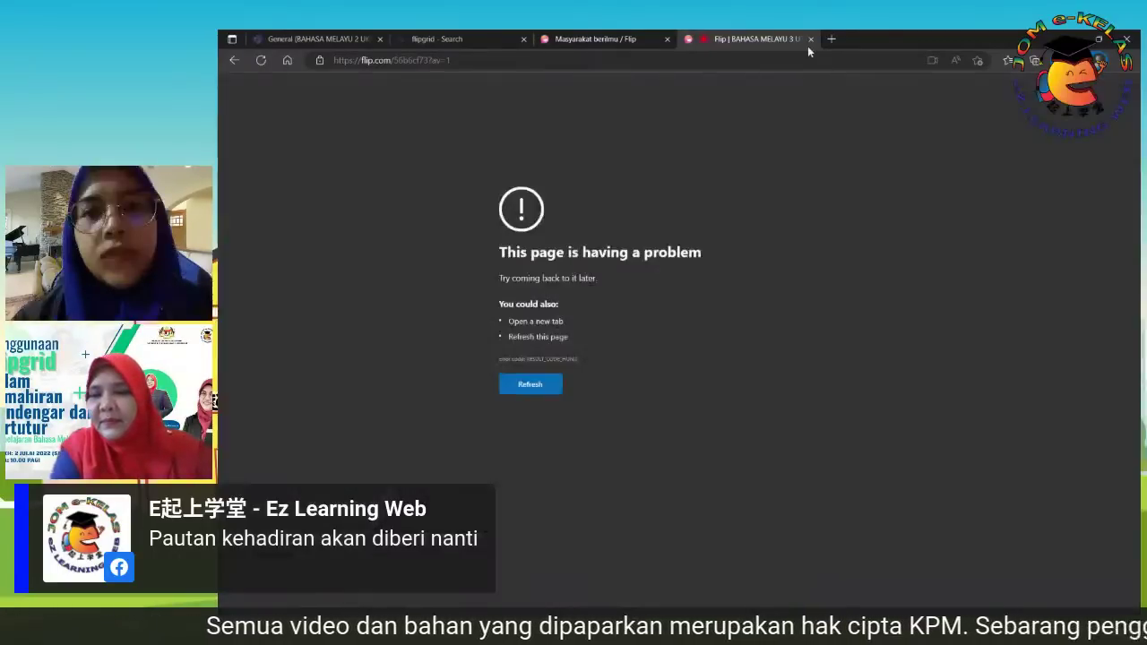
click(810, 39)
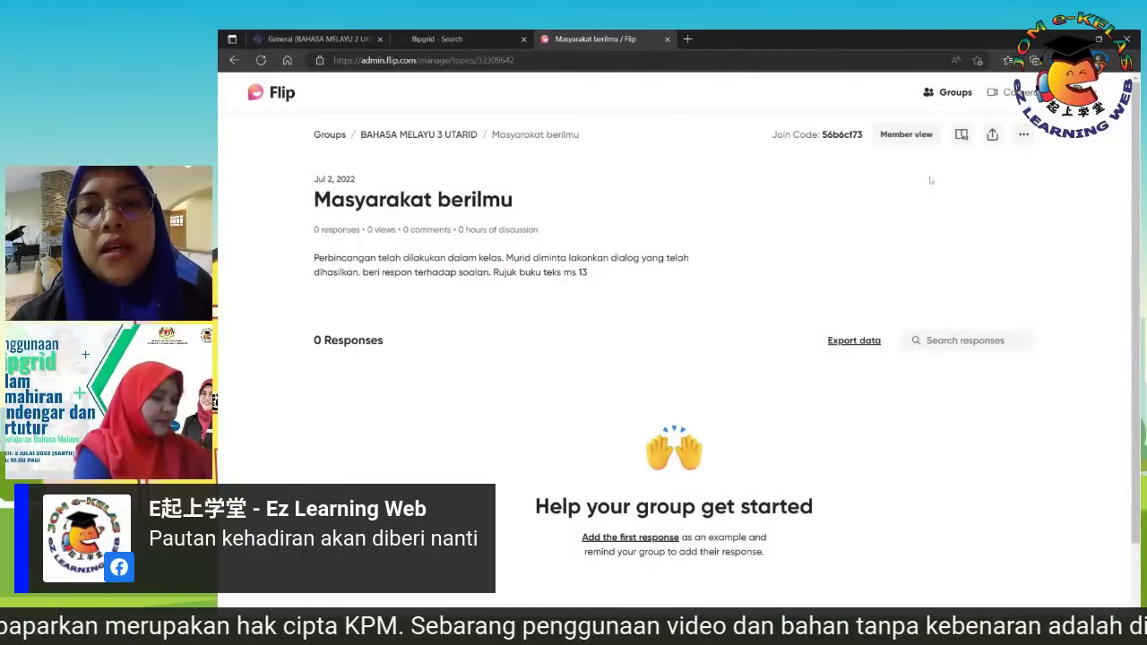
Open the "Masyarakat berilmu" topic for editing and examine its details, settings and guest password option.
click(1022, 135)
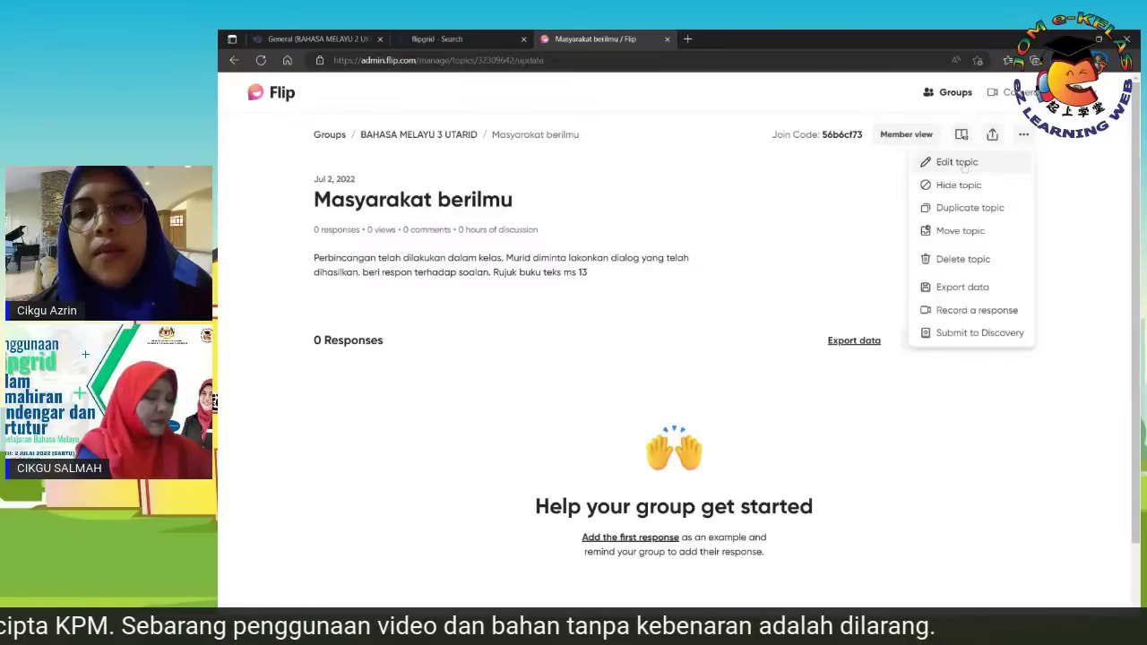
click(957, 162)
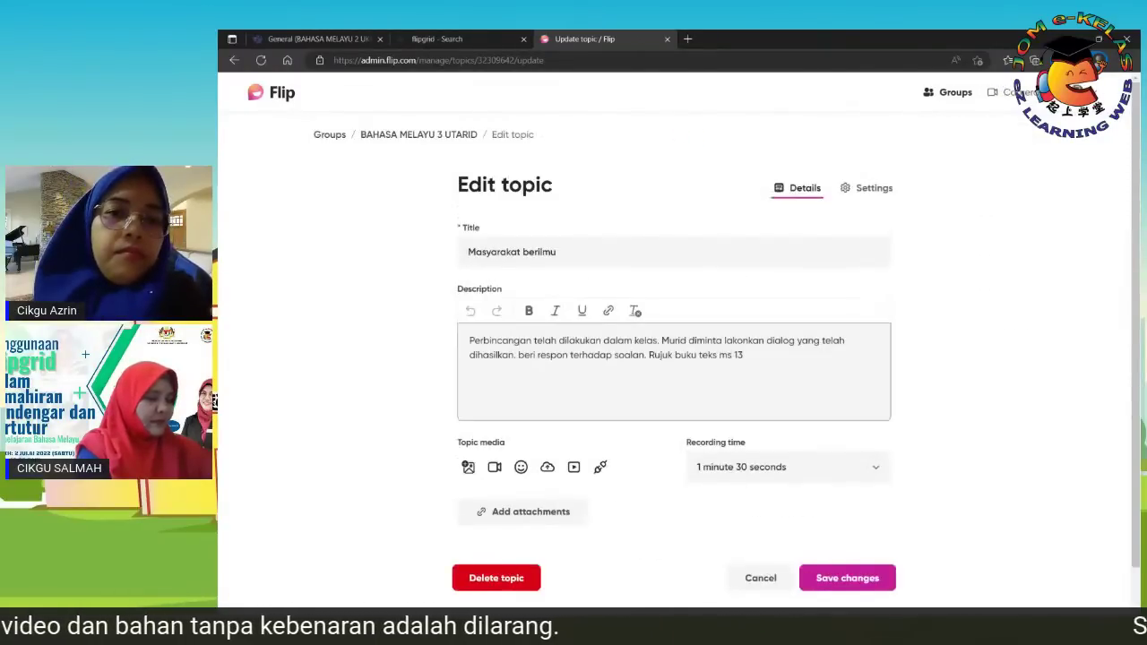
scroll(739, 359, down, 1)
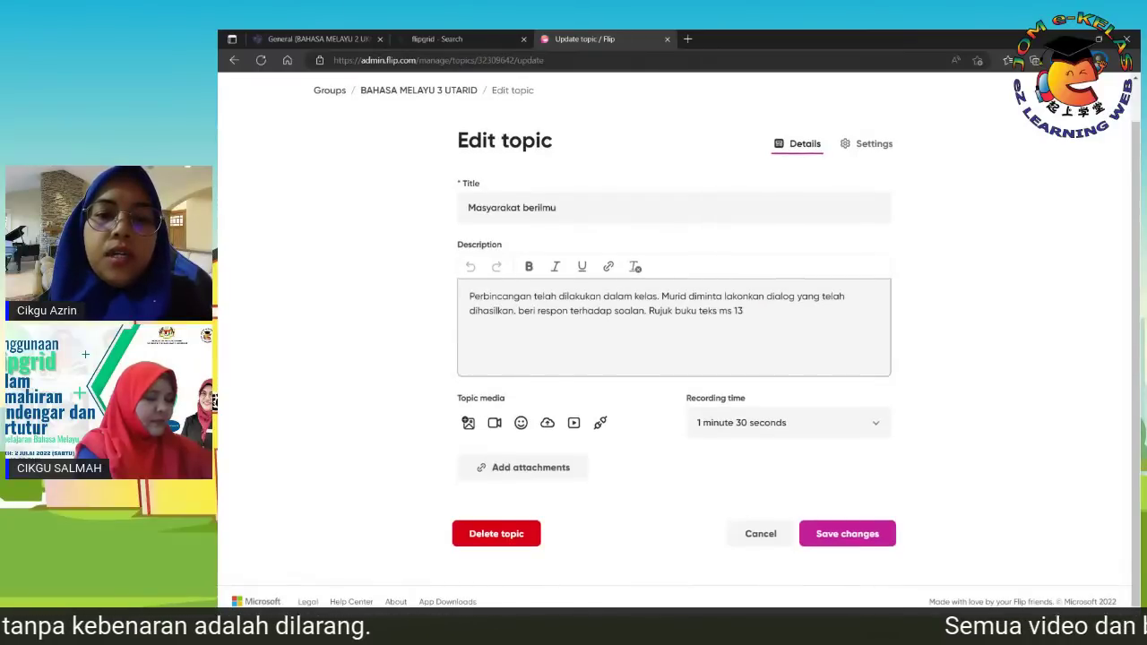
click(871, 148)
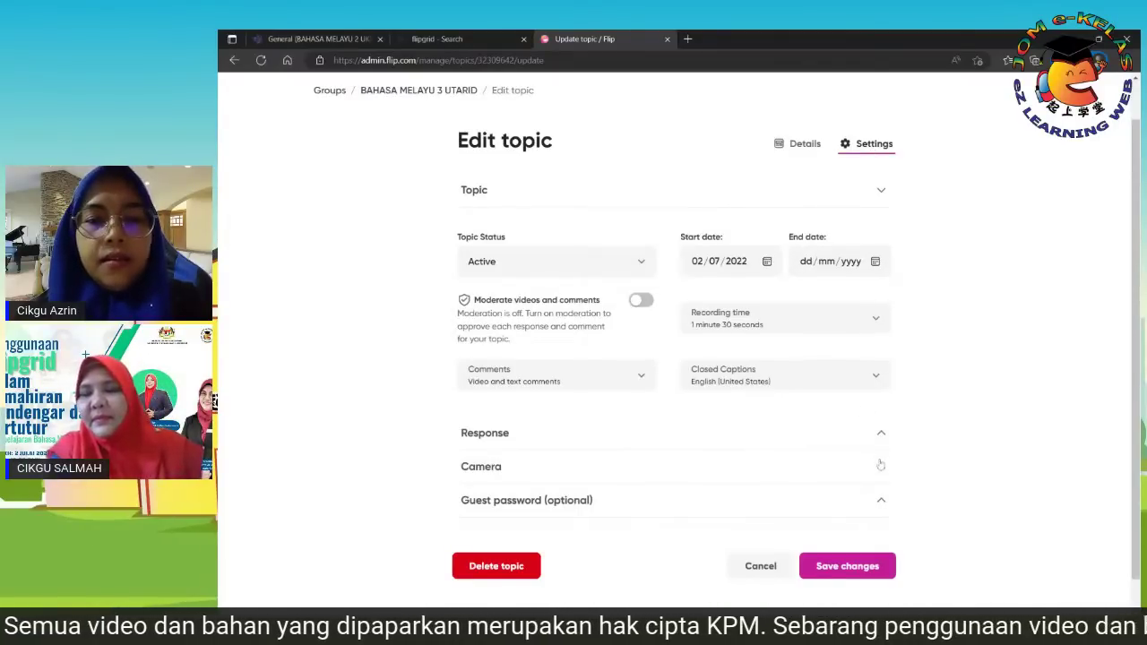
scroll(892, 463, down, 1)
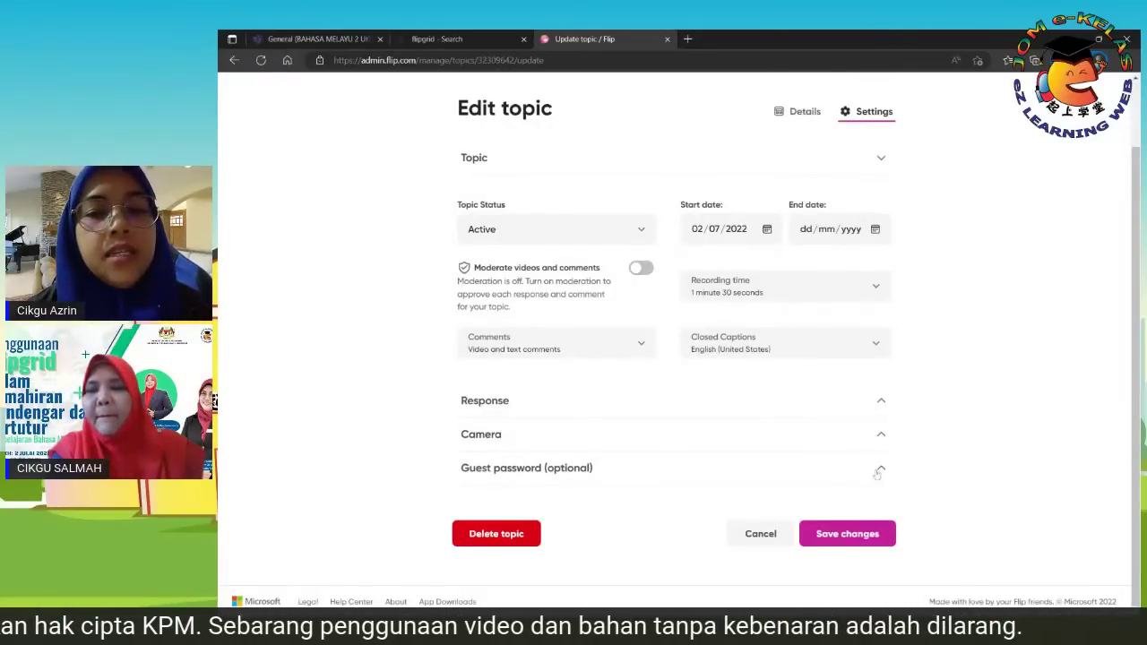
click(879, 471)
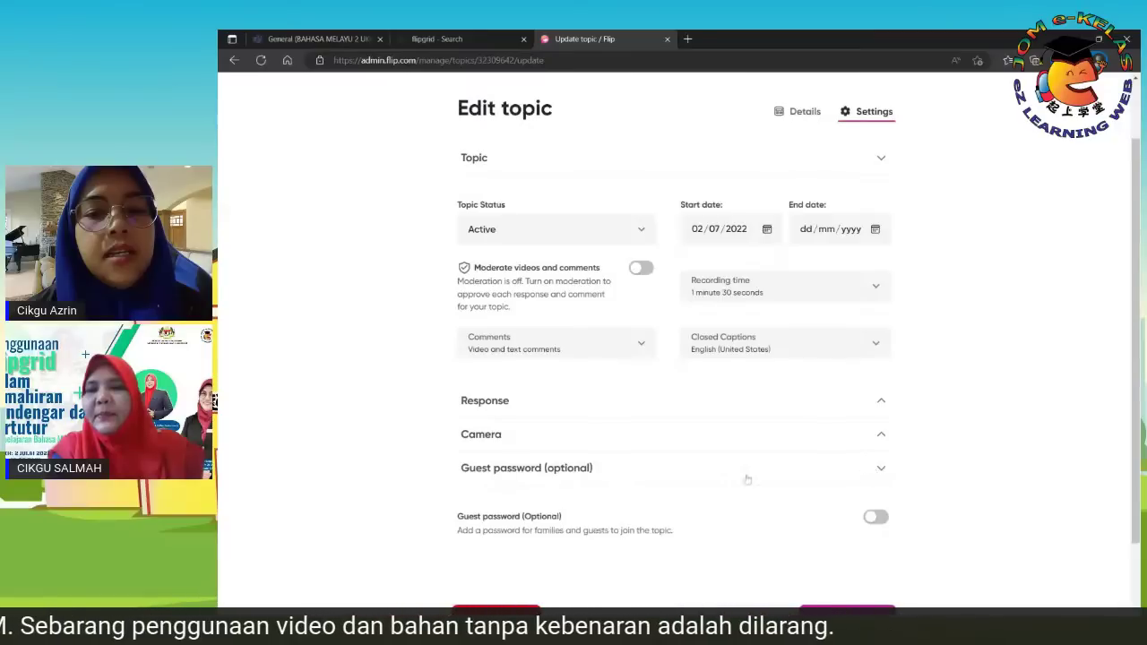
scroll(663, 515, down, 1)
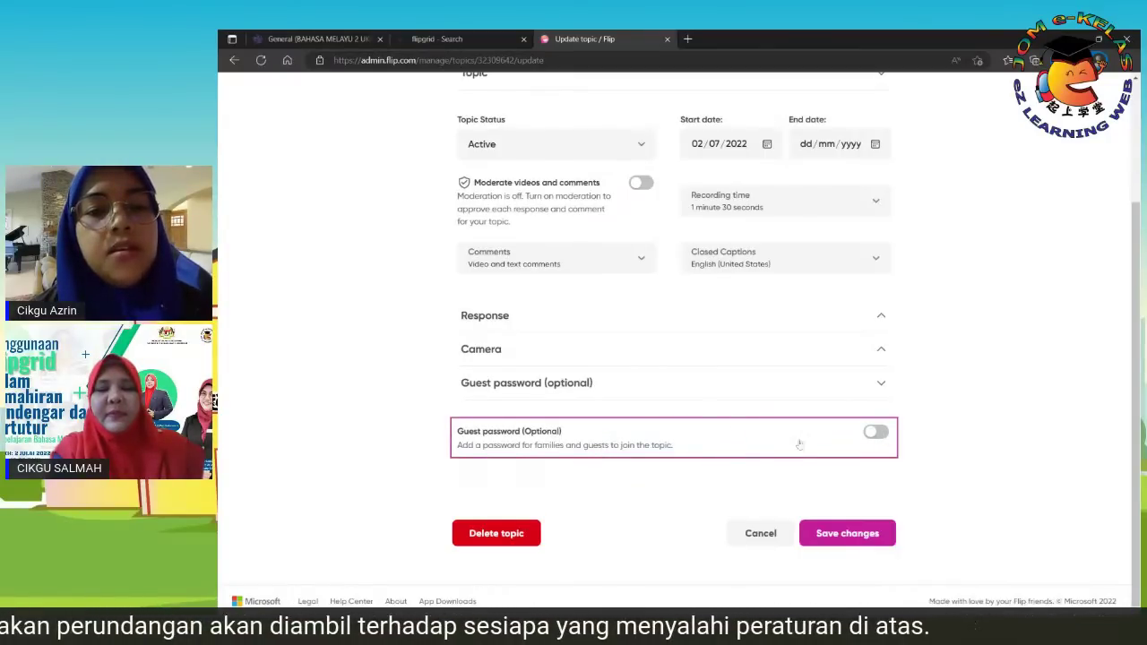
Turn on the optional guest password setting for the topic, leaving the password field empty.
click(882, 437)
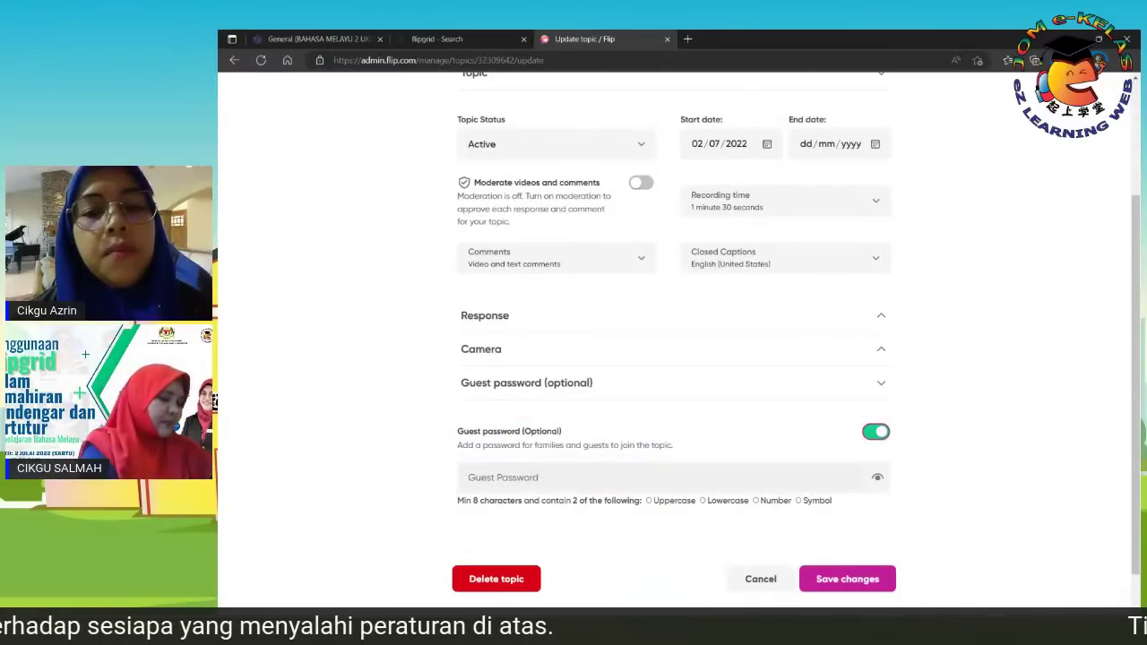
click(581, 446)
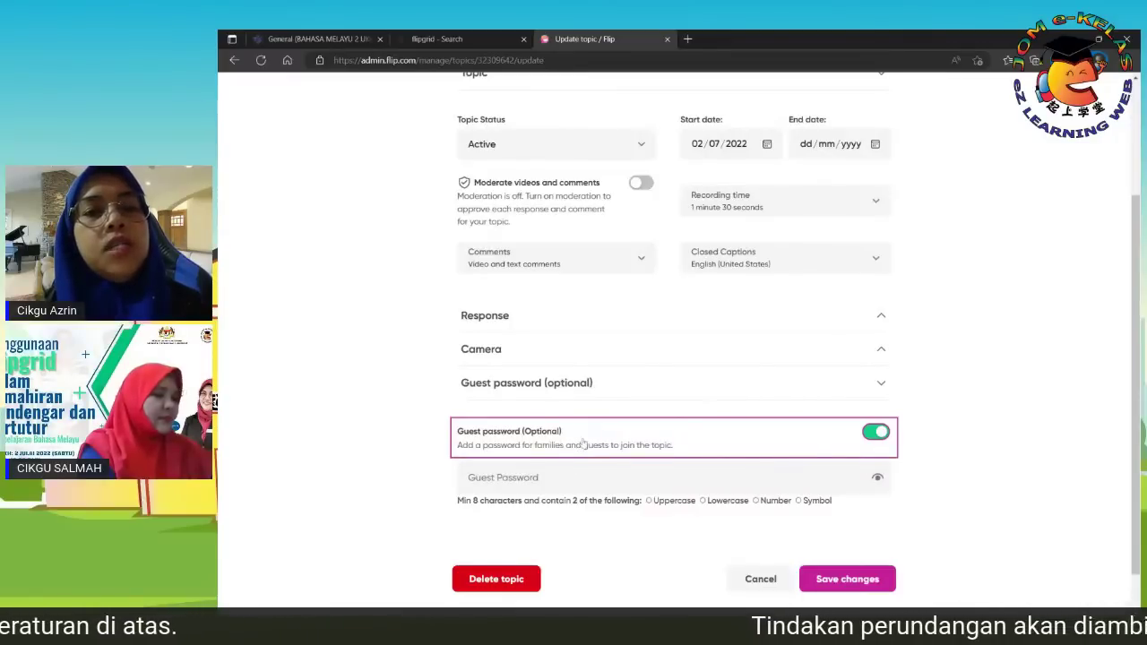
click(397, 402)
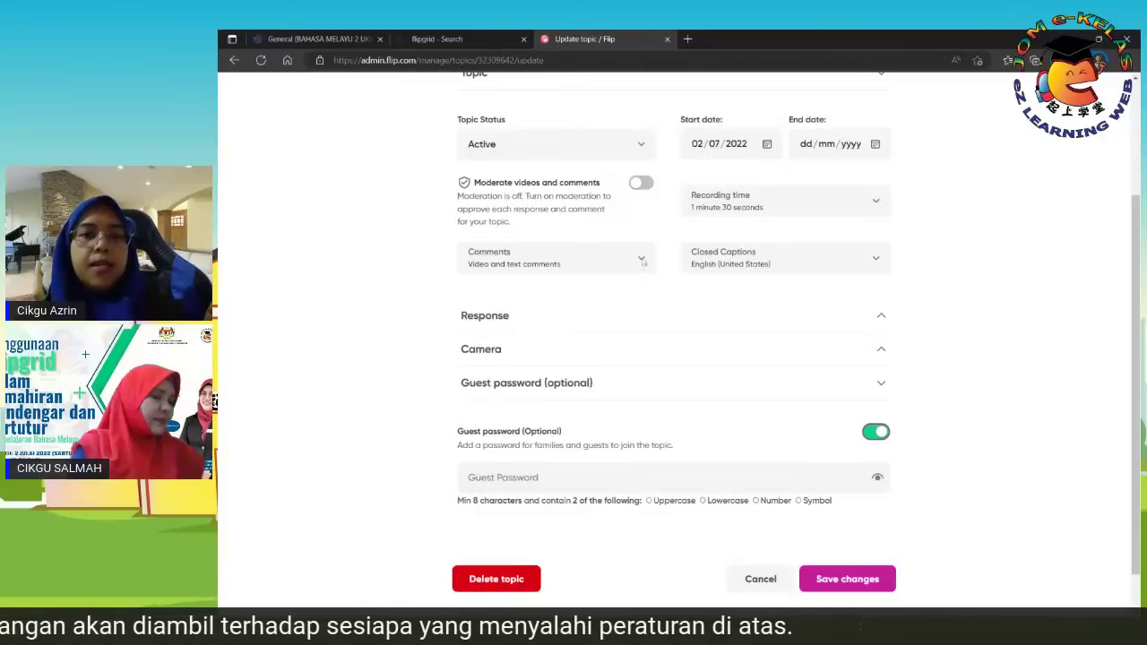
Set the topic's comments to "Text comments only" and try to save the changes.
click(643, 261)
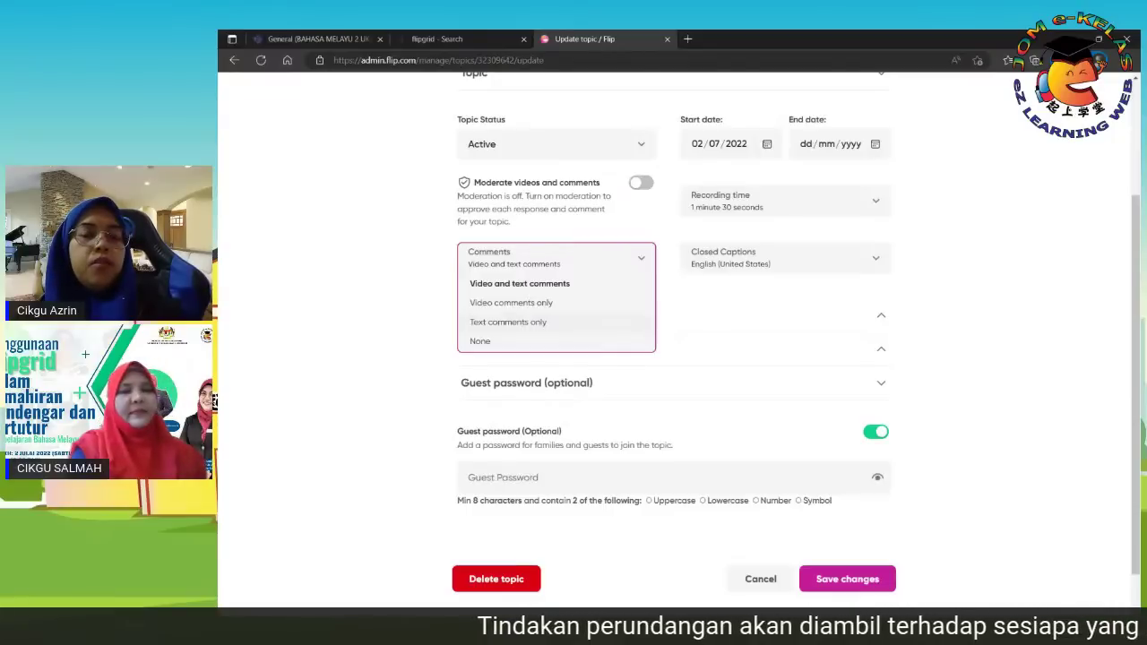
click(523, 323)
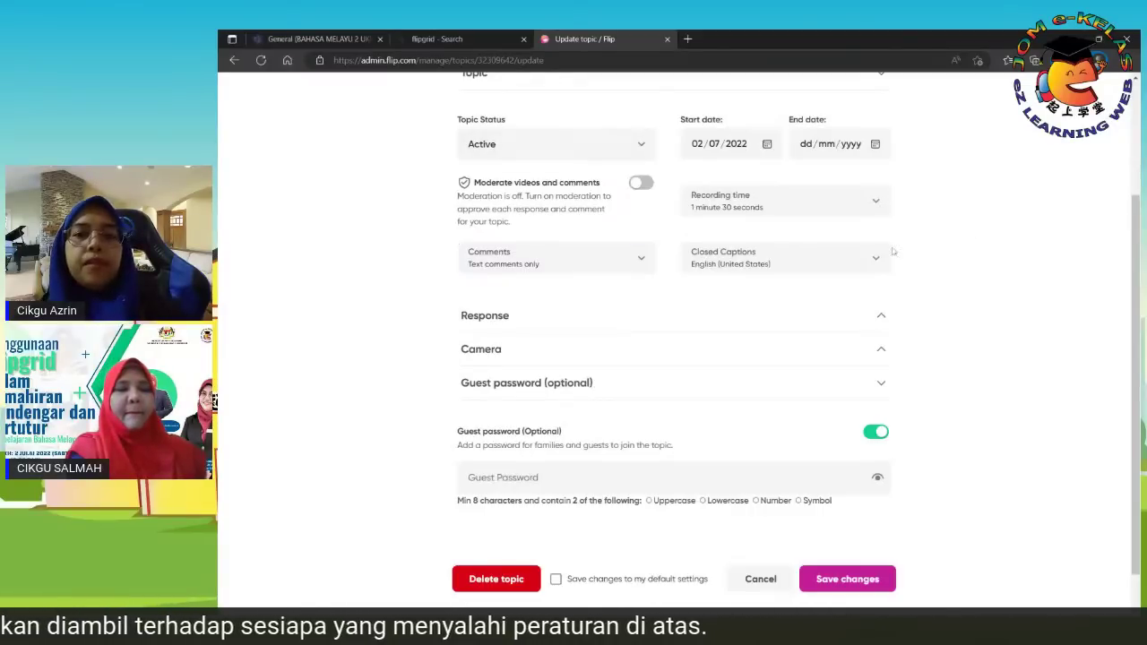
scroll(892, 252, up, 5)
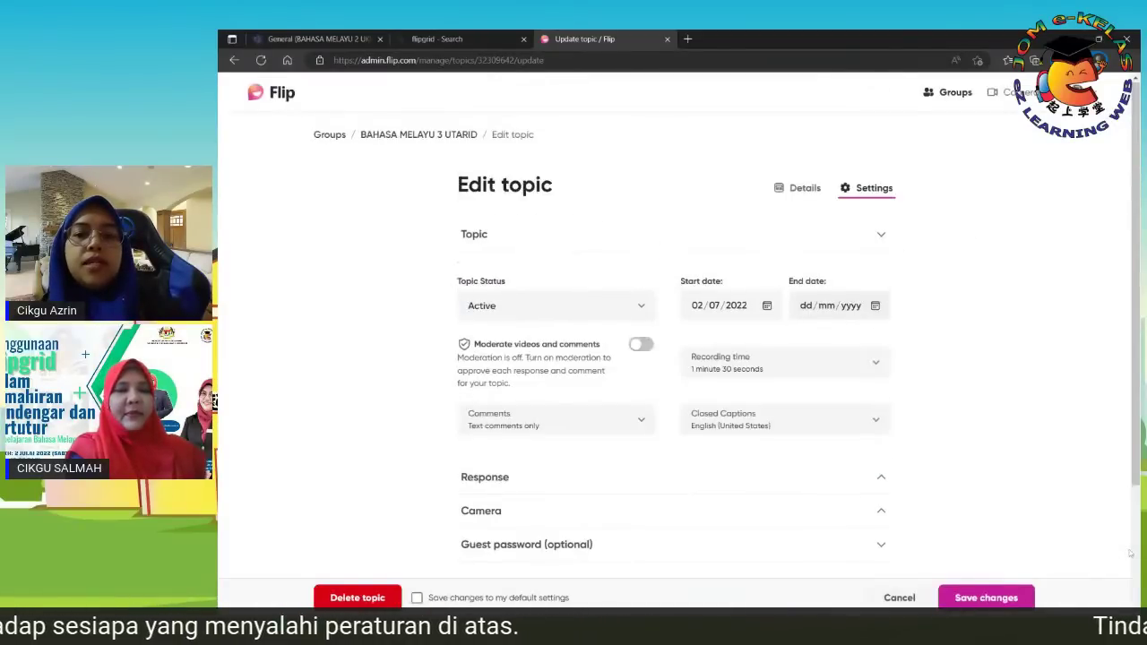
click(844, 584)
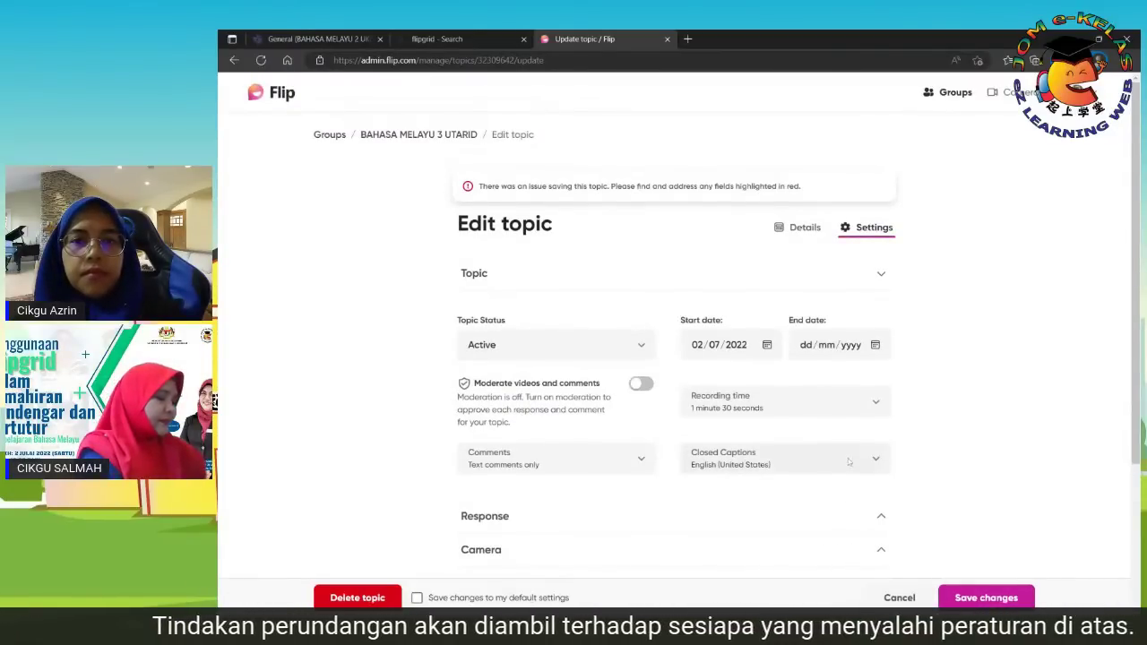
Turn off the guest password setting and save the topic changes.
scroll(848, 462, down, 3)
click(875, 386)
click(858, 540)
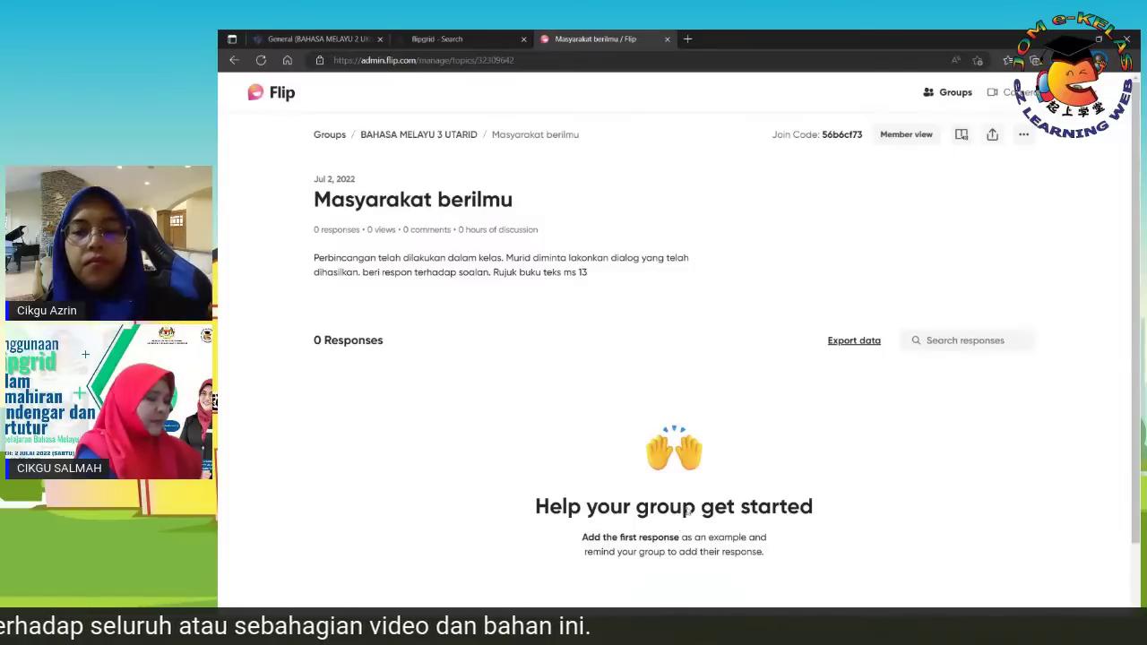
Open the recorder for adding the topic's first response, and close it without recording.
click(693, 498)
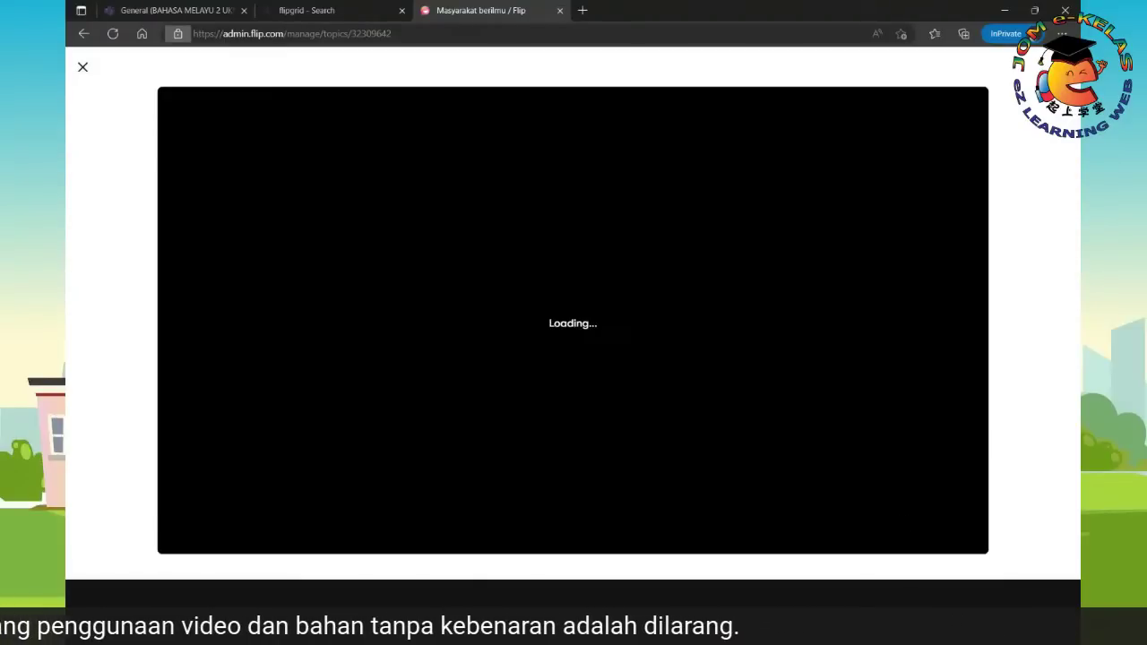
key(Escape)
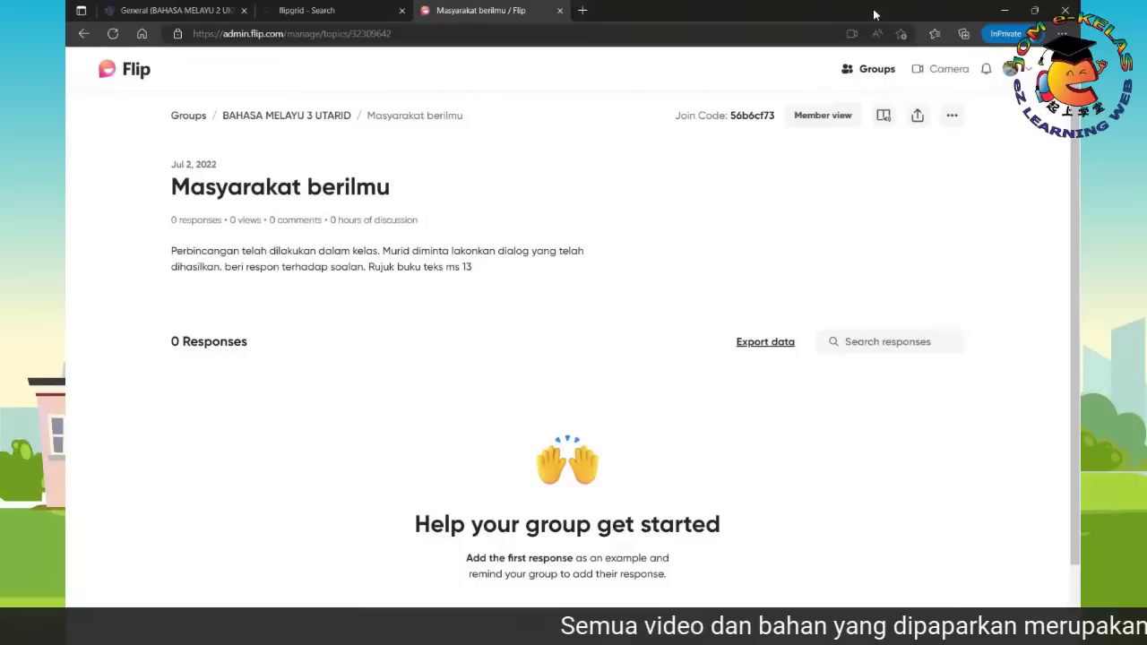
Open the "Keselamatan di sekolah" topic in the "Bahasa Melayu 4 UM" group and look through its list of student responses.
click(864, 69)
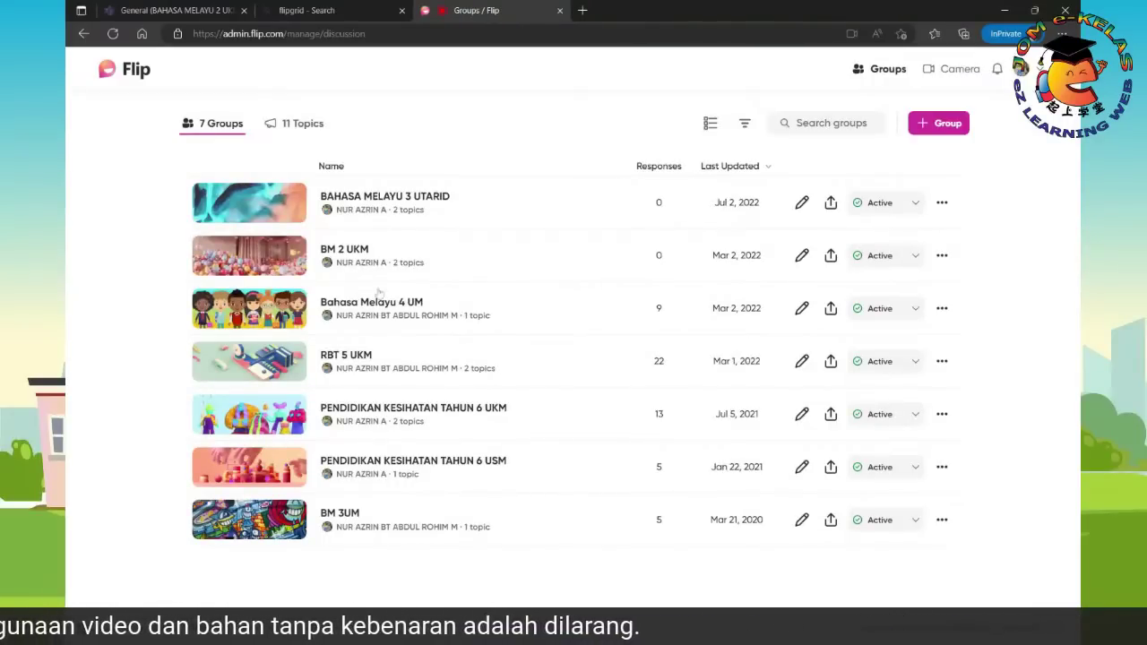
click(411, 316)
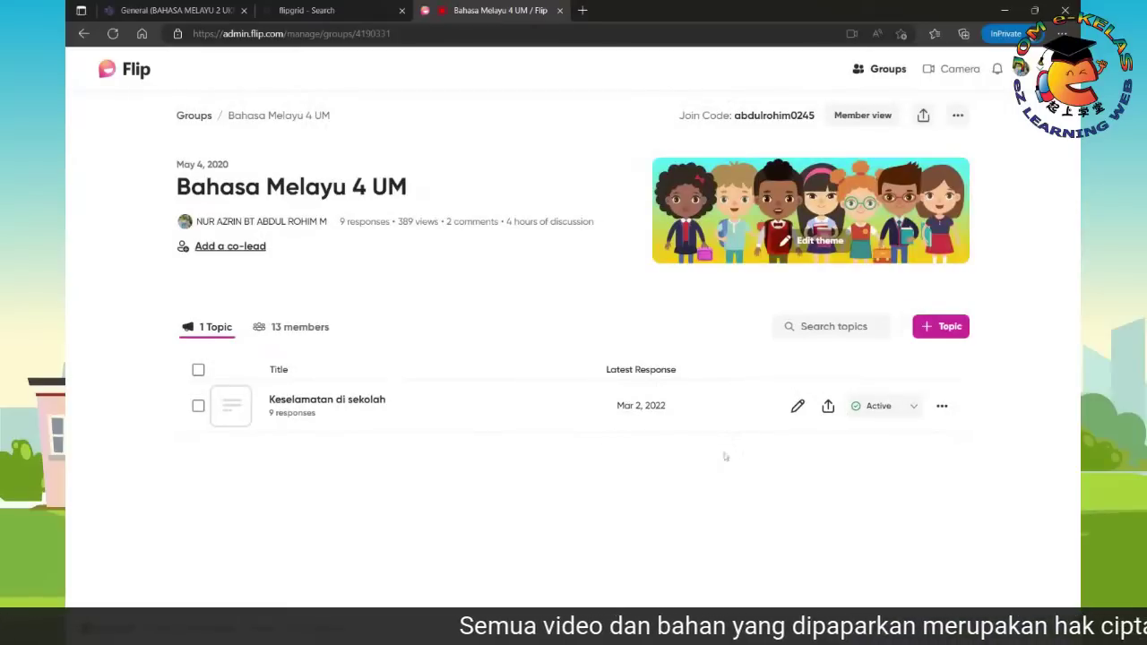
click(358, 416)
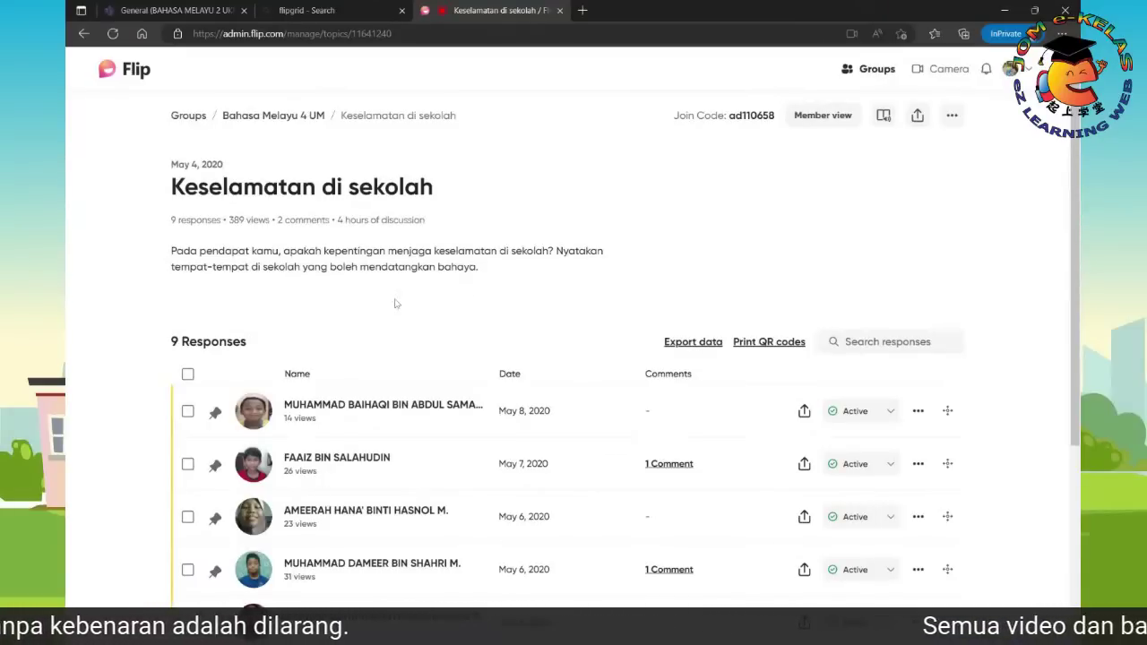
scroll(381, 300, down, 1)
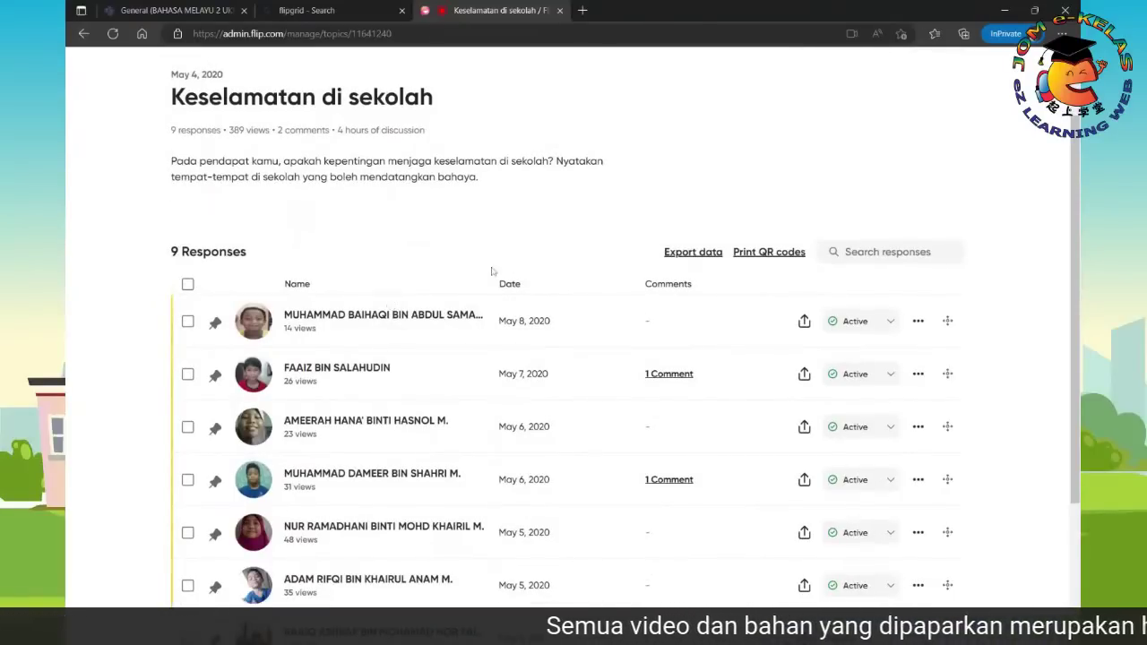
scroll(433, 282, down, 1)
scroll(432, 282, down, 2)
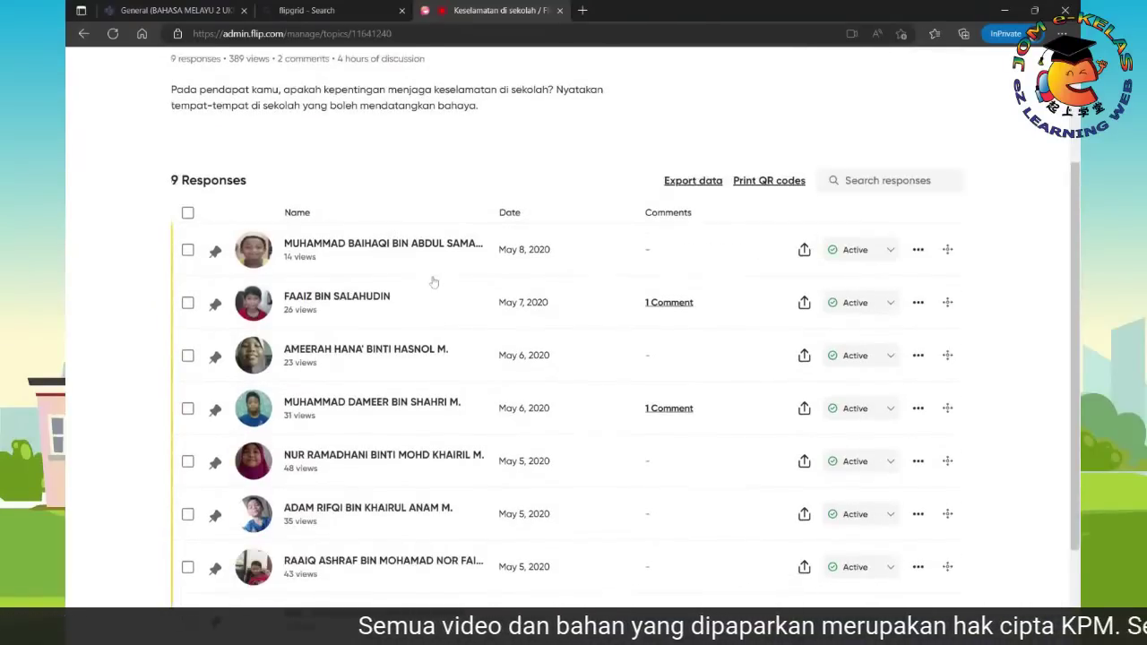
scroll(432, 282, up, 3)
scroll(433, 282, down, 3)
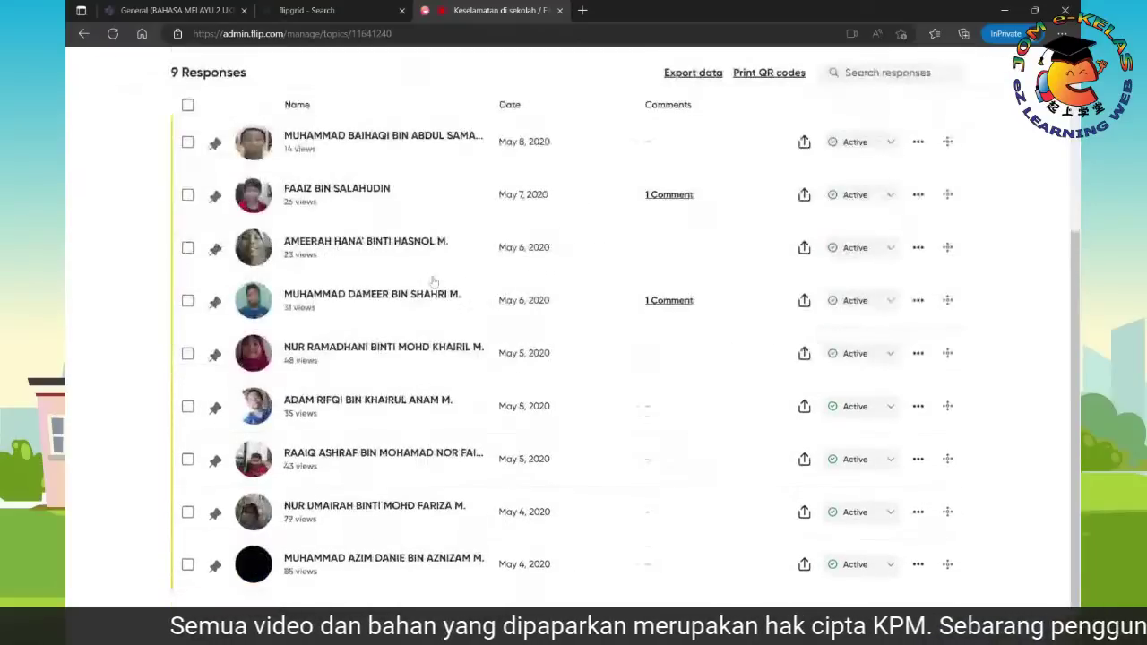
Open the student response dated May 7, 2020, play the opening seconds of its video and pause it.
click(348, 195)
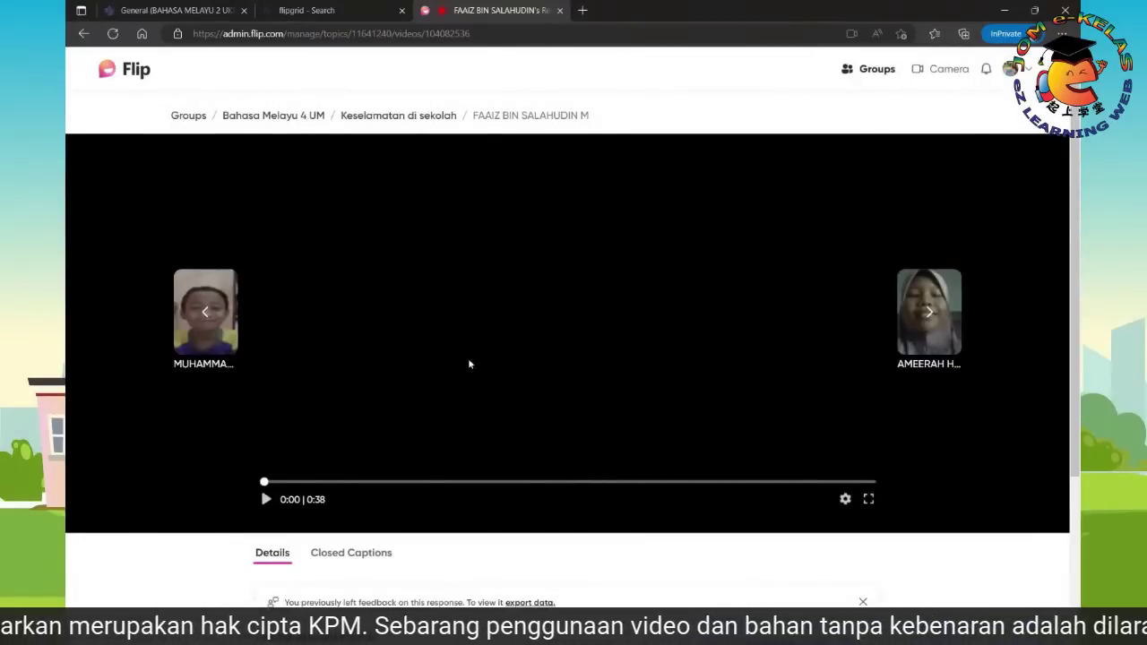
scroll(484, 380, down, 2)
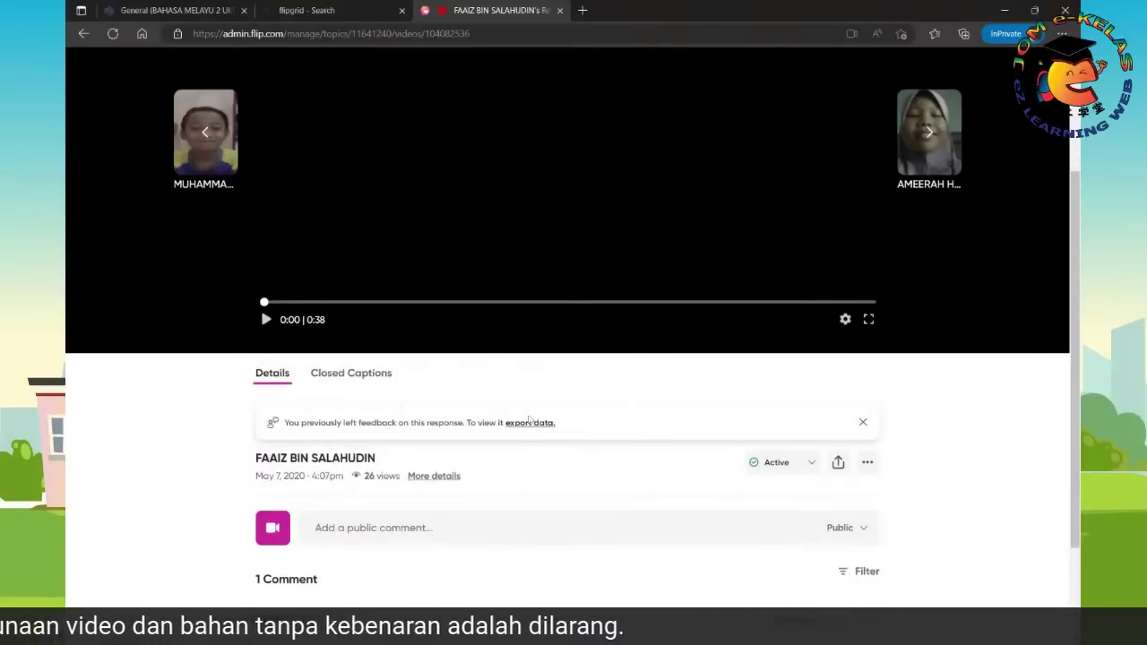
click(320, 286)
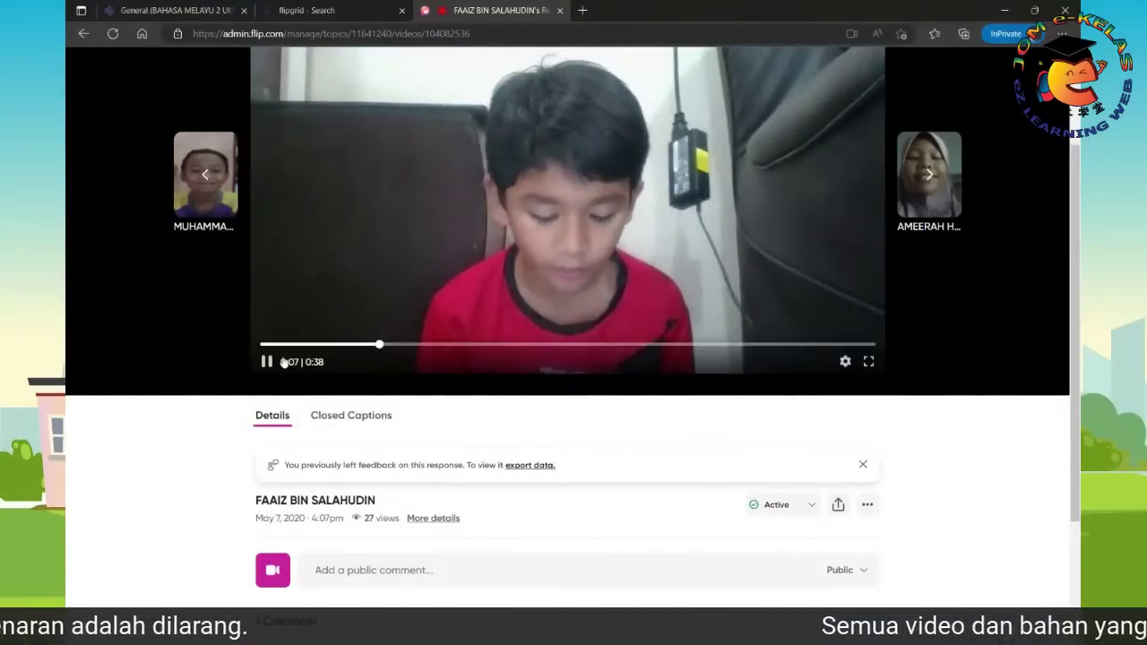
click(267, 361)
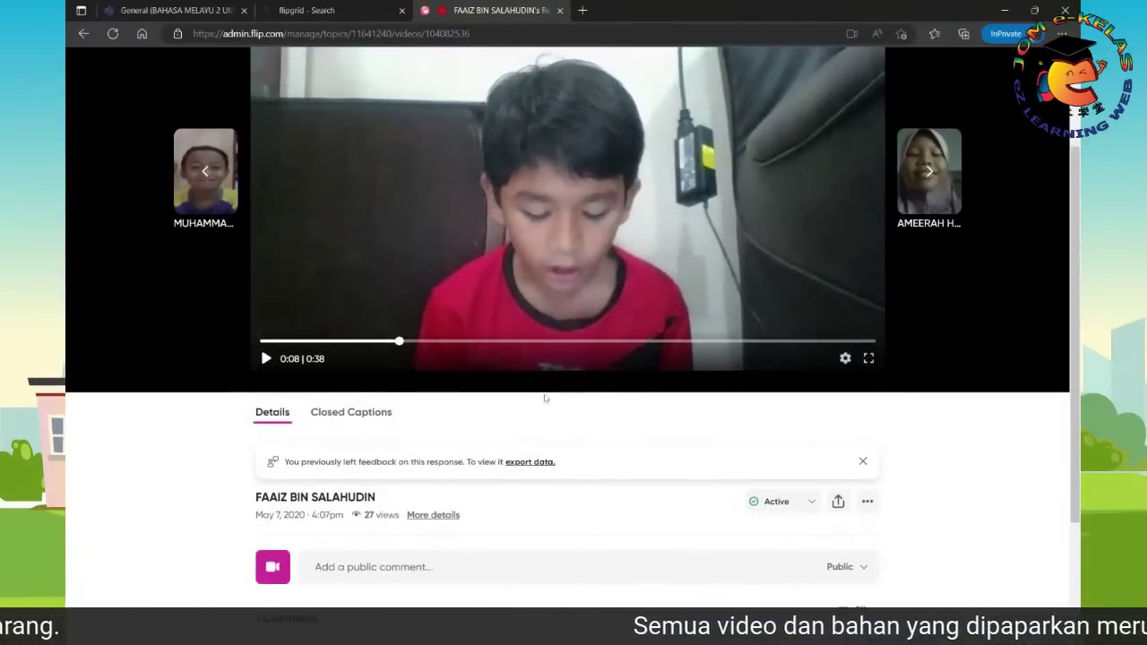
Examine the comment section below the student's video and activate the public comment field without entering a comment.
scroll(545, 397, down, 2)
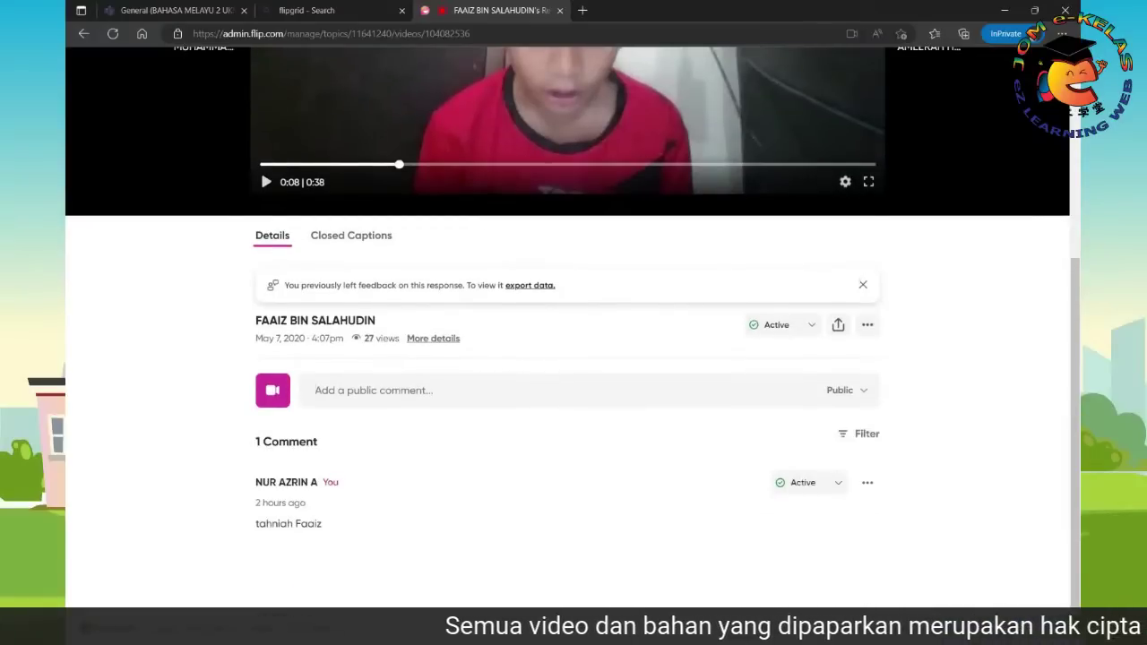
click(316, 391)
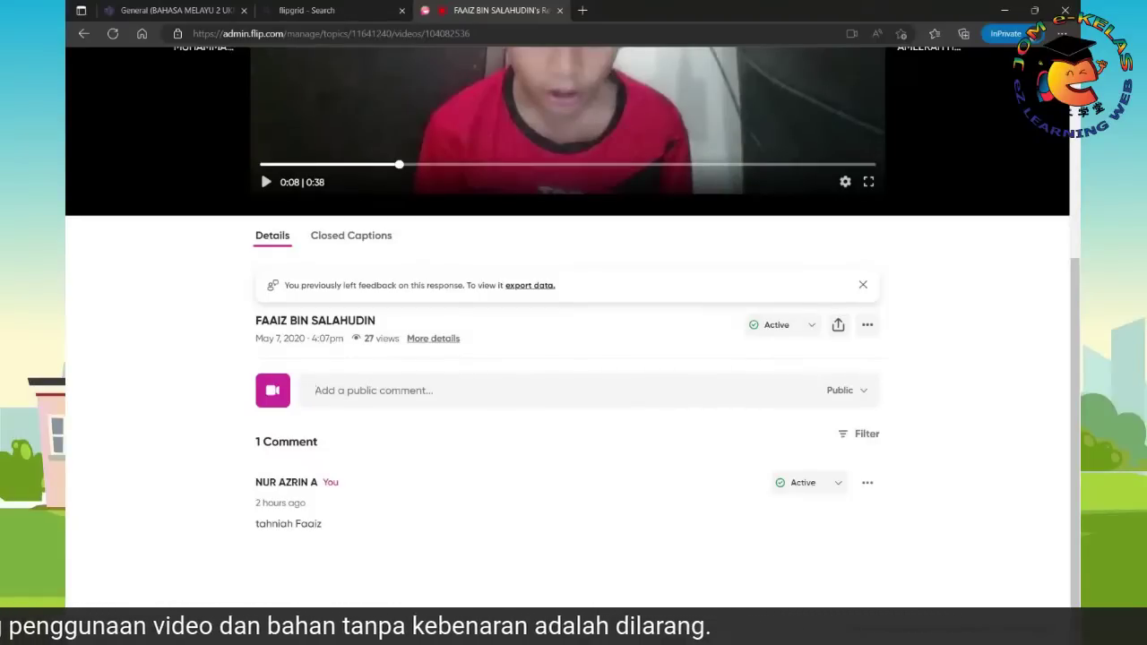
click(480, 394)
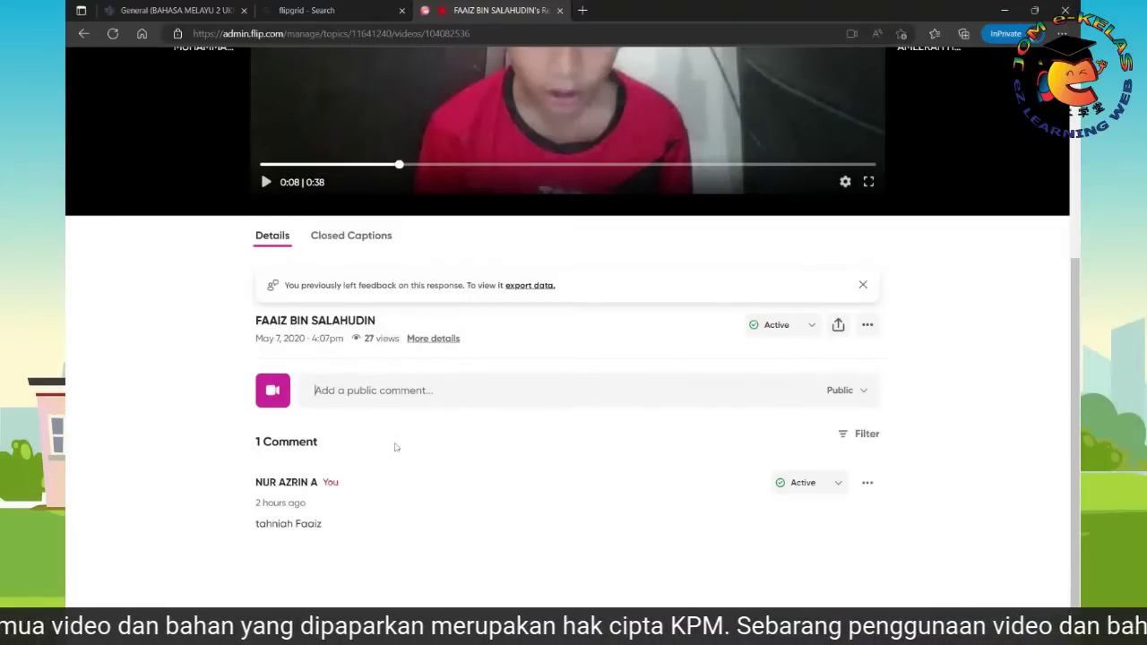
scroll(395, 446, up, 3)
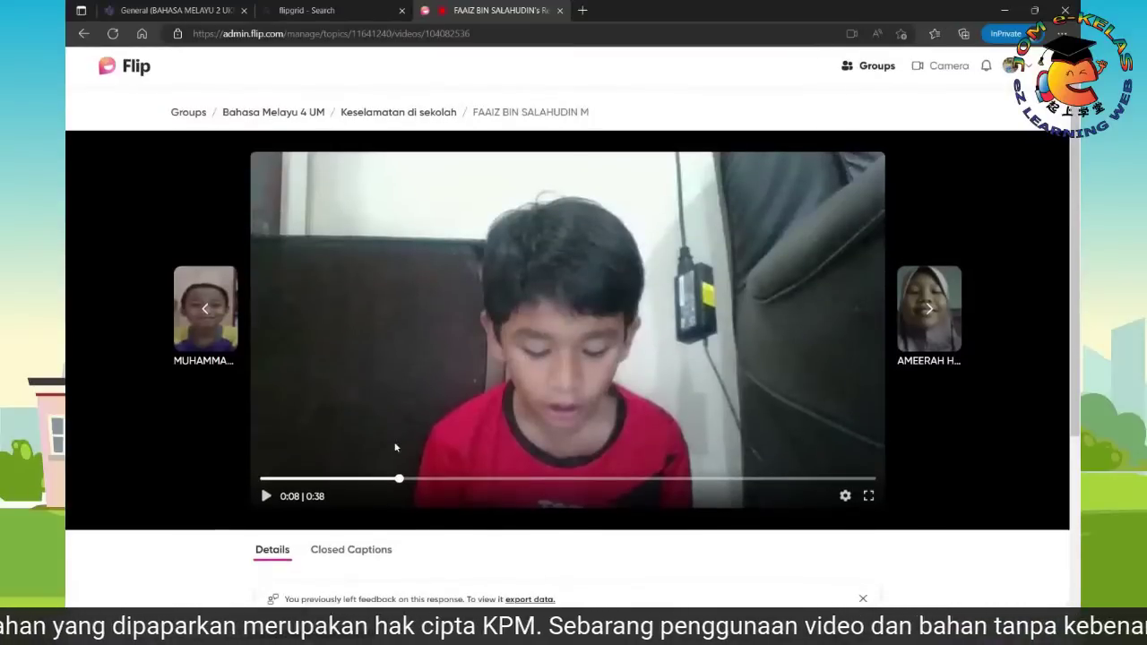
scroll(395, 446, down, 3)
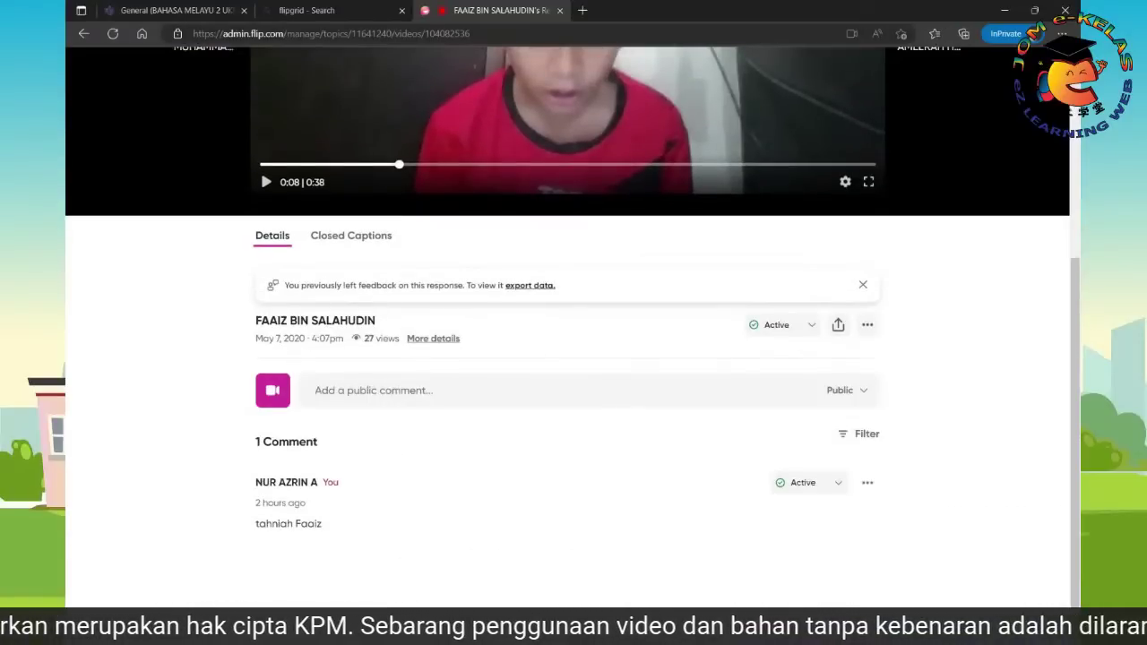